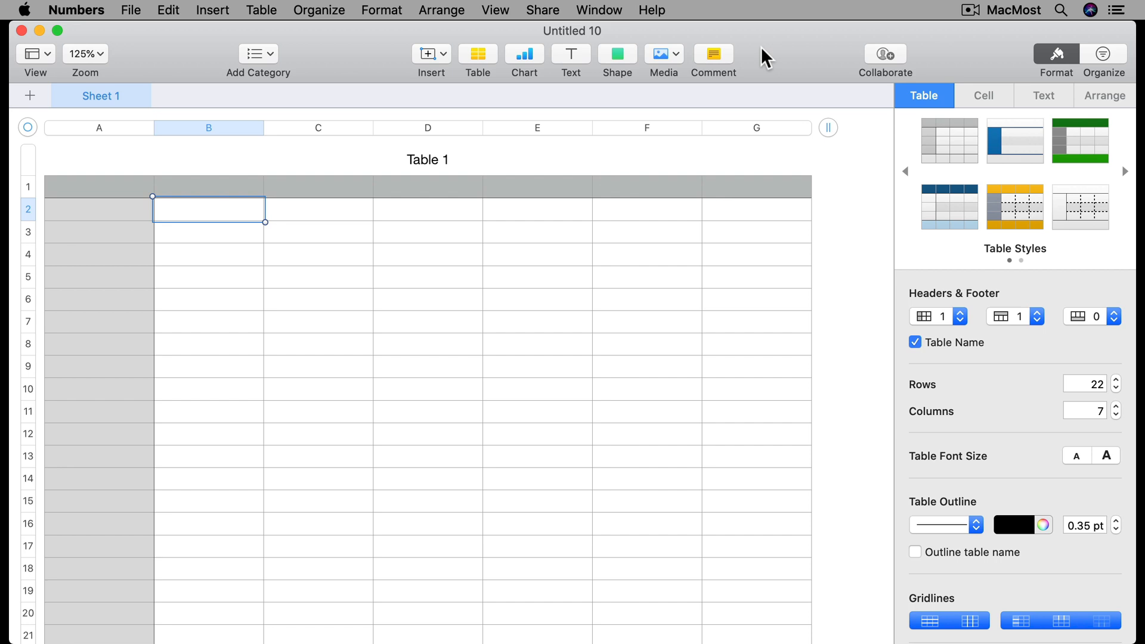
Step: Enter the headers Chore and Points in A1 and B1, and reduce the table to two columns
{"action": "left_click", "coordinate": [92, 186]}
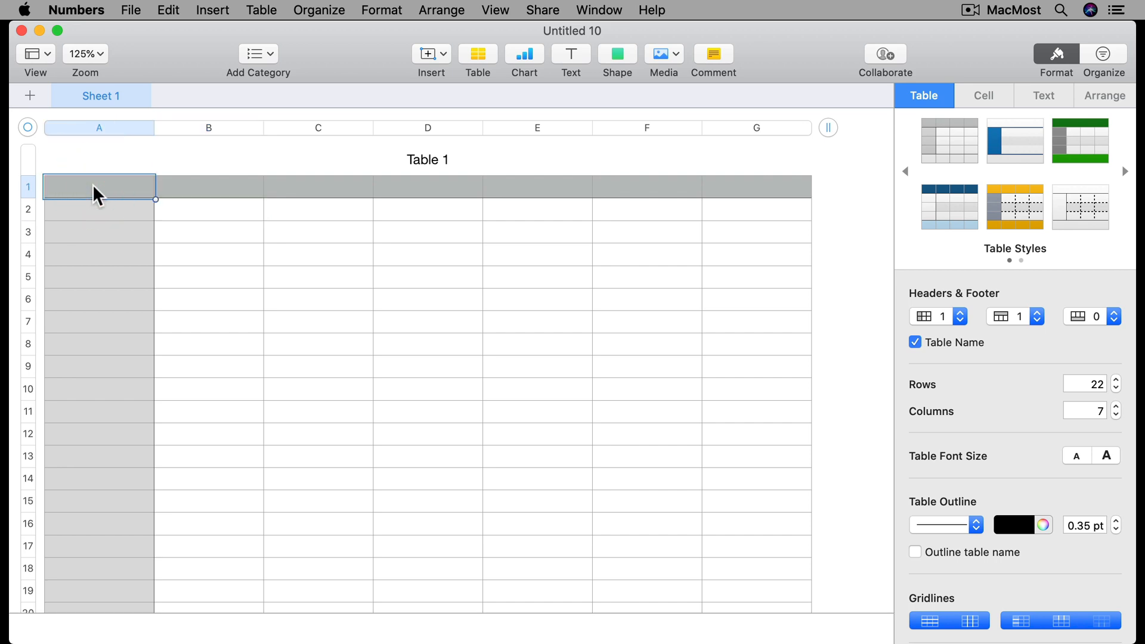
{"action": "type", "text": "Chore"}
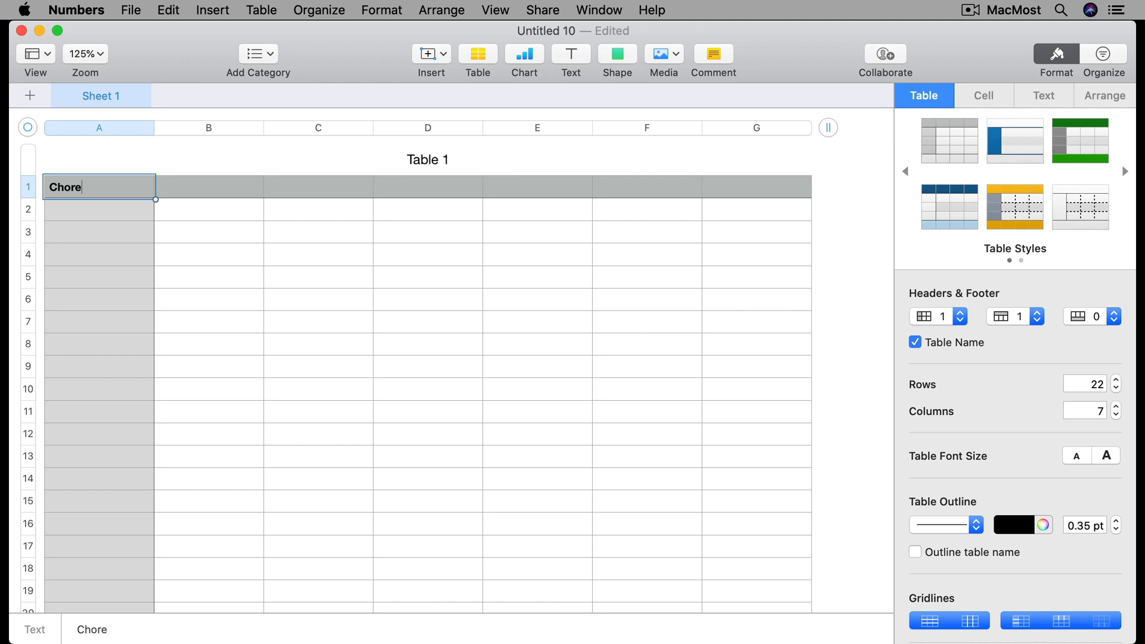
{"action": "key", "text": "Tab"}
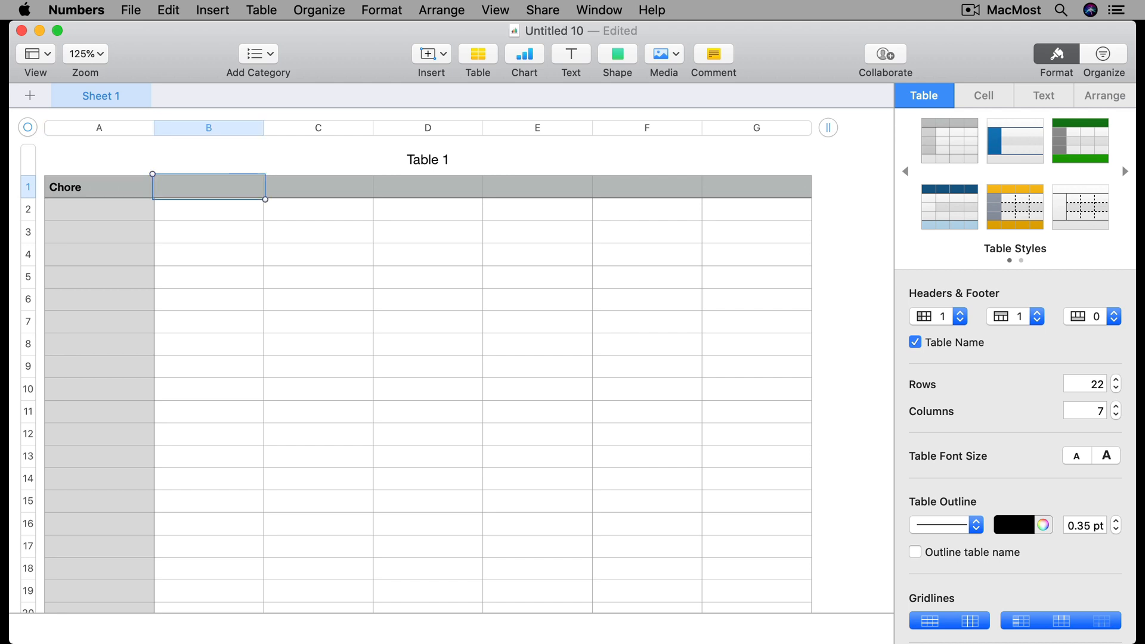
{"action": "type", "text": "Points"}
{"action": "key", "text": "Tab"}
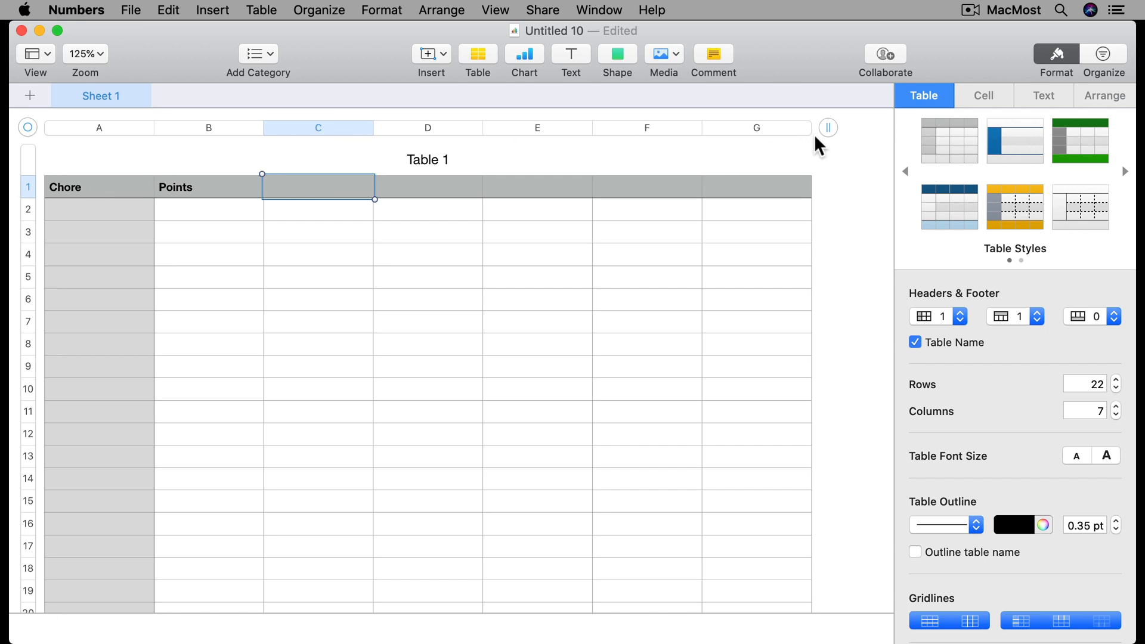
{"action": "left_click_drag", "start_coordinate": [833, 133], "coordinate": [263, 157]}
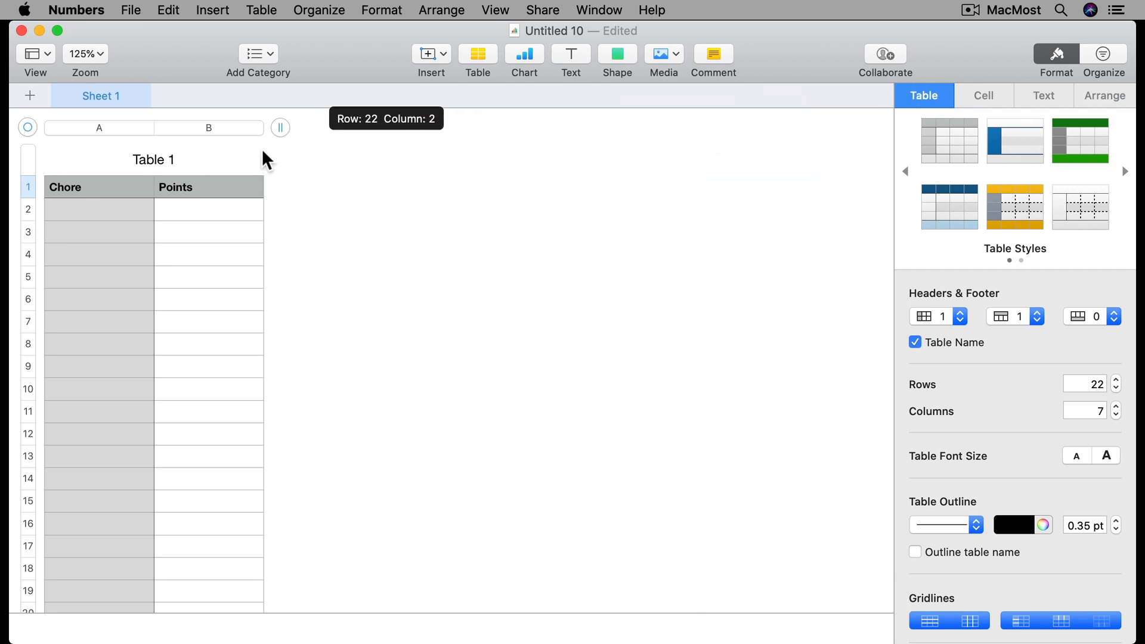
Step: Rename the table as Chore Points
{"action": "left_click", "coordinate": [136, 161]}
{"action": "left_click", "coordinate": [151, 160]}
{"action": "key", "text": "super+a"}
{"action": "type", "text": "C"}
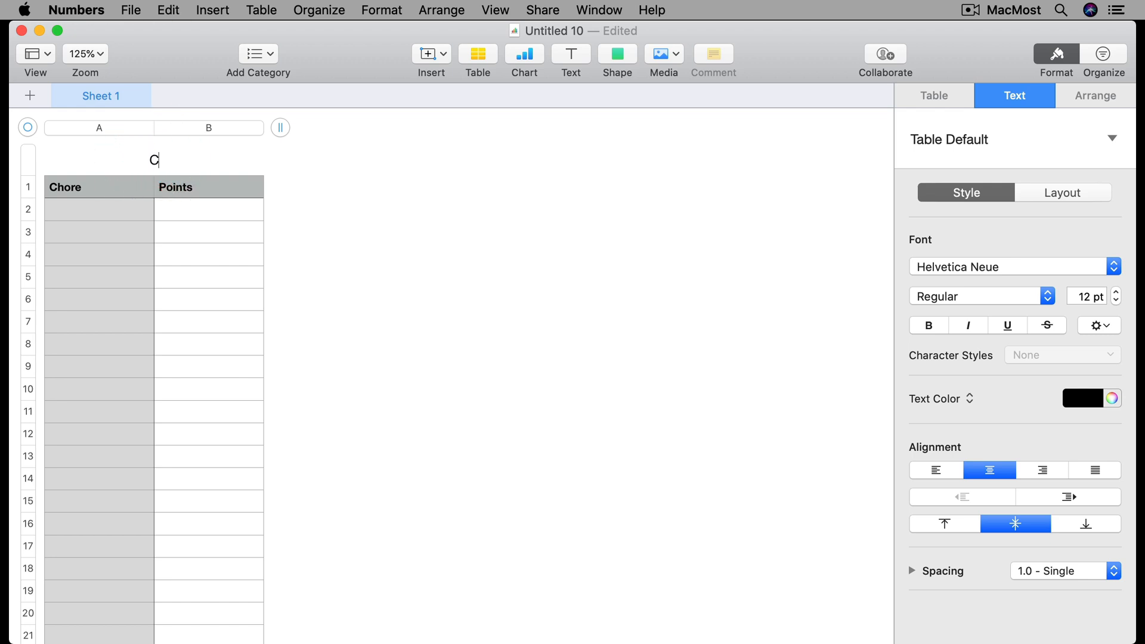
{"action": "type", "text": "hore Points"}
Step: List the chores Dishwasher, Trash, Mail, Litter Box and Clean Room in A2 through A6 of the Chore Points table
{"action": "left_click", "coordinate": [88, 210]}
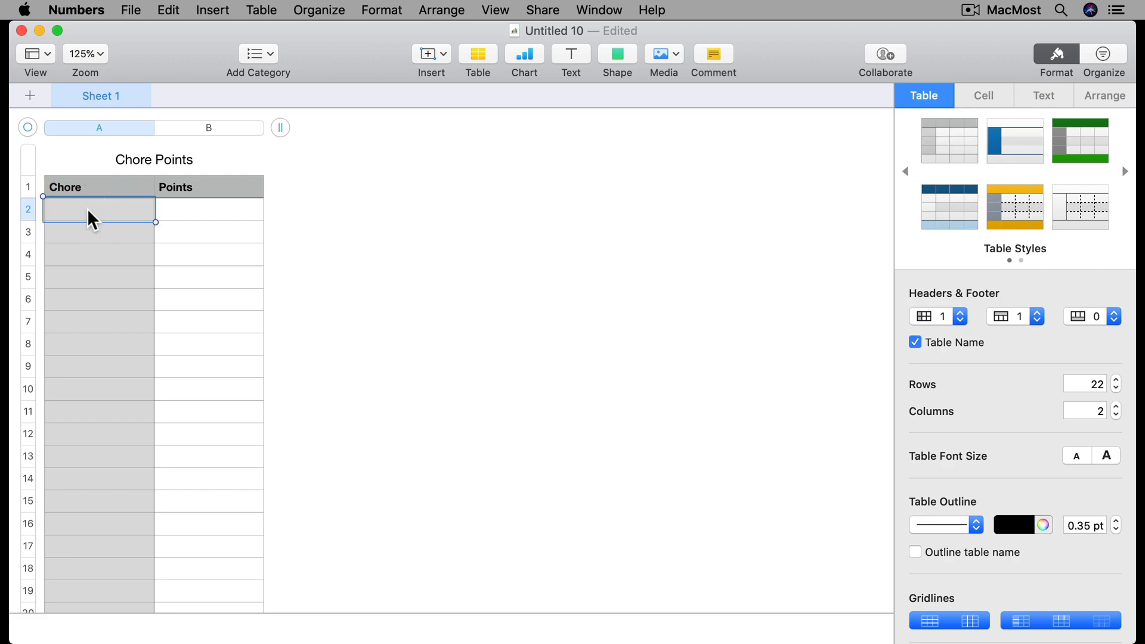
{"action": "type", "text": "Dishwasher"}
{"action": "key", "text": "Return"}
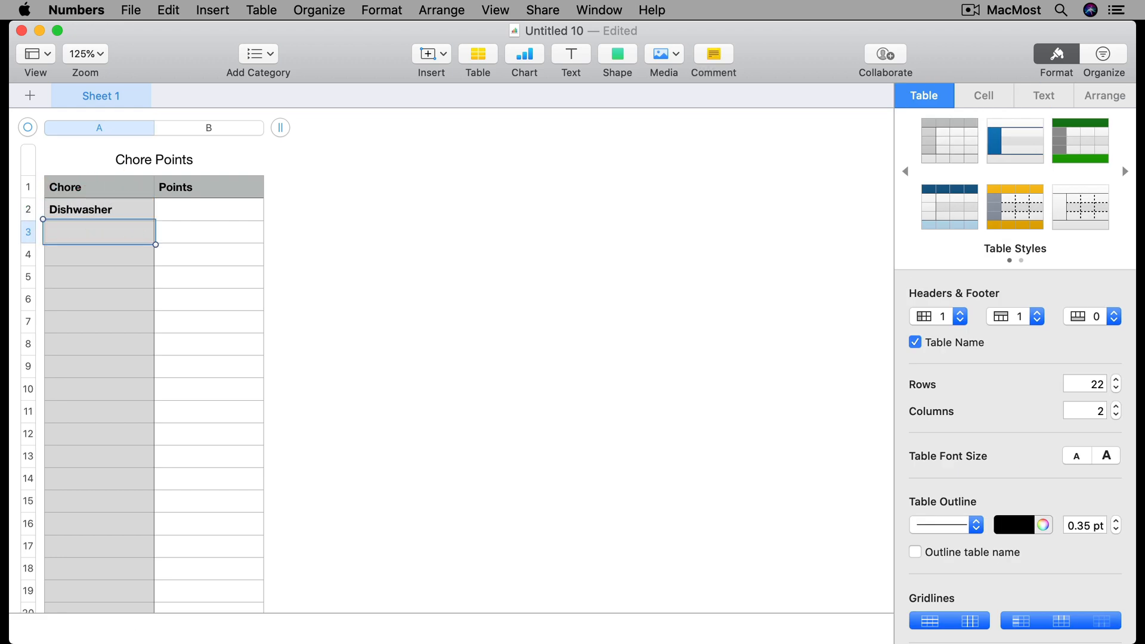
{"action": "type", "text": "Trash"}
{"action": "key", "text": "Return"}
{"action": "type", "text": "Mail"}
{"action": "key", "text": "Return"}
{"action": "type", "text": "Litter Box"}
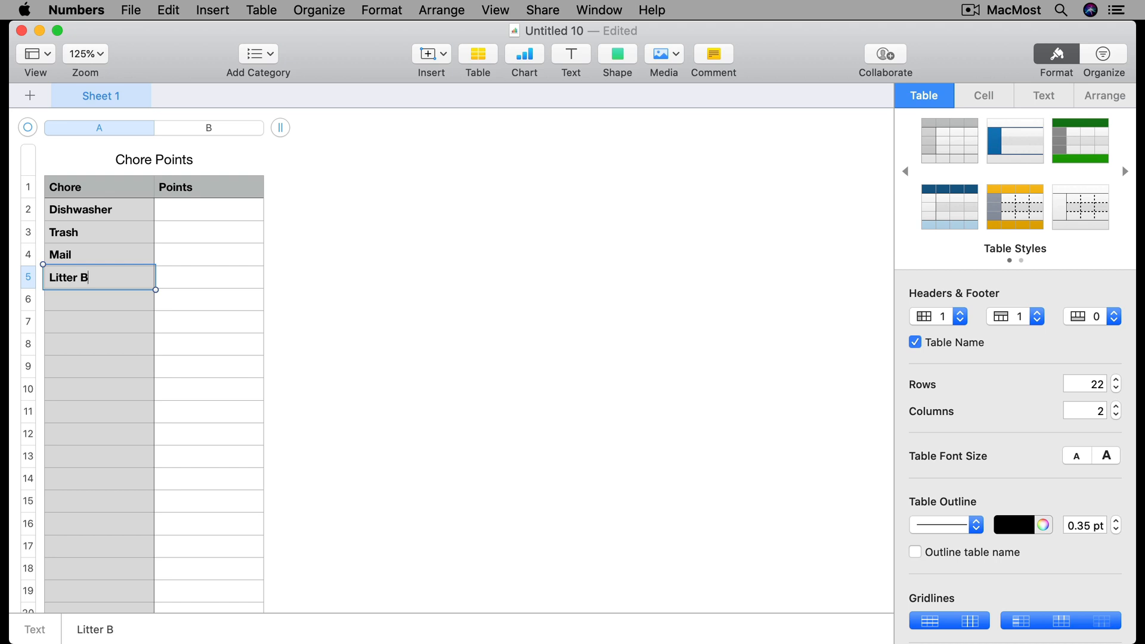
{"action": "key", "text": "Return"}
{"action": "type", "text": "Cle"}
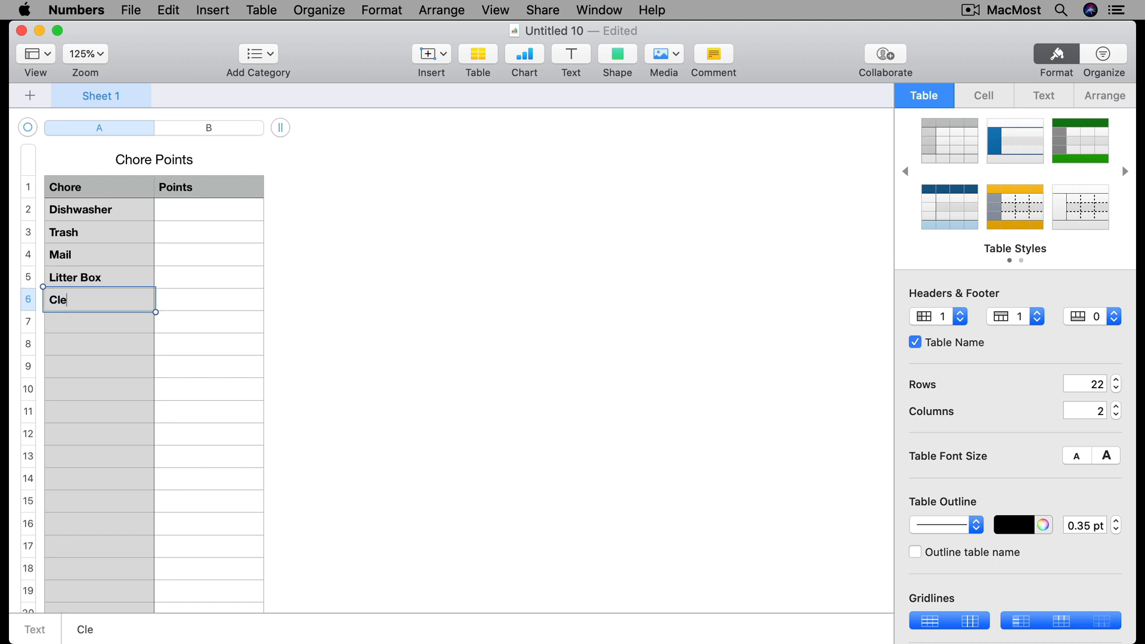
{"action": "type", "text": "an Room"}
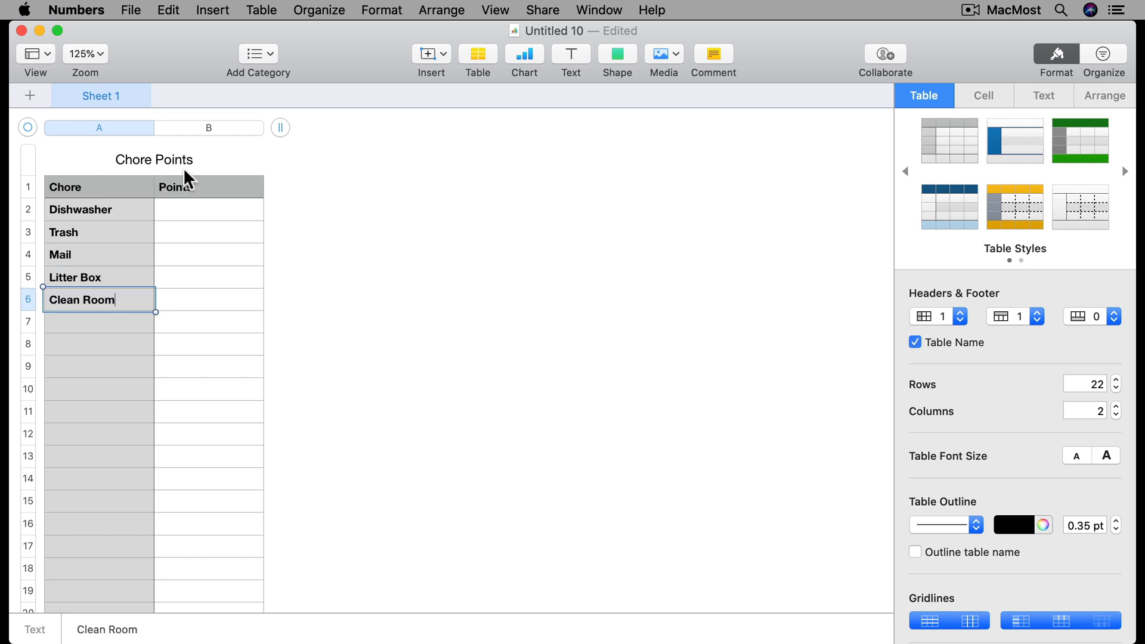
Step: Enter the points 10, 5, 2, 20 and 30 beside the chores in B2 through B6
{"action": "left_click", "coordinate": [206, 214]}
{"action": "type", "text": "10"}
{"action": "key", "text": "Return"}
{"action": "type", "text": "5"}
{"action": "key", "text": "Return"}
{"action": "type", "text": "2"}
{"action": "key", "text": "Return"}
{"action": "type", "text": "20"}
{"action": "key", "text": "Return"}
{"action": "type", "text": "30"}
{"action": "key", "text": "Return"}
Step: Remove the empty rows from the Chore Points table, leaving six rows
{"action": "scroll", "coordinate": [124, 479], "scroll_direction": "down", "scroll_amount": 5}
{"action": "left_click_drag", "start_coordinate": [34, 526], "coordinate": [13, 146]}
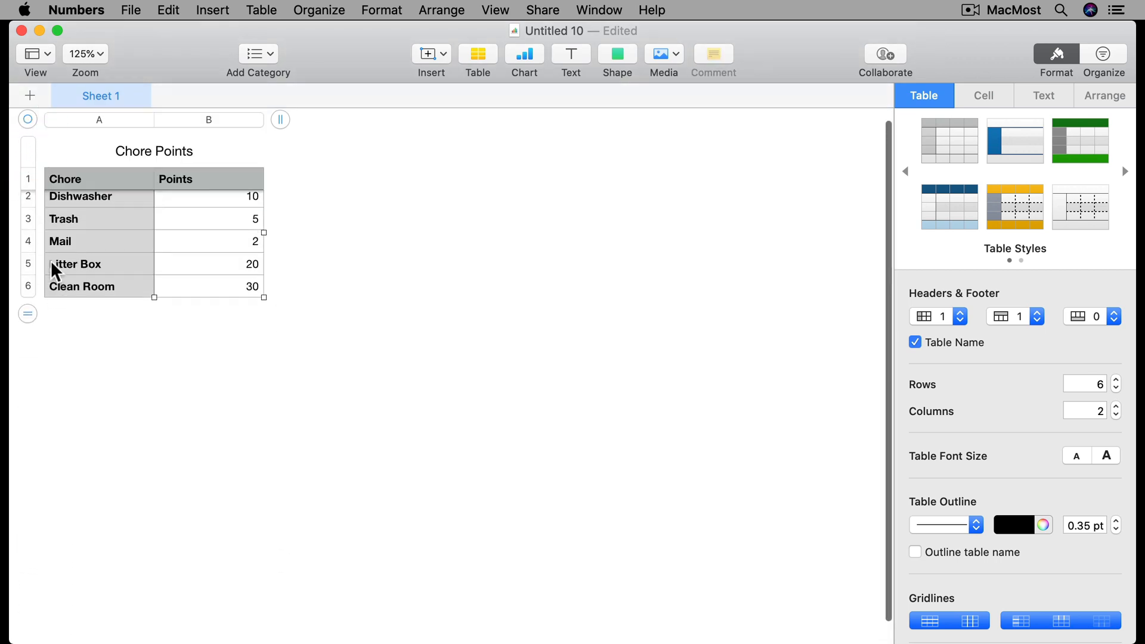
{"action": "scroll", "coordinate": [50, 260], "scroll_direction": "up", "scroll_amount": 3}
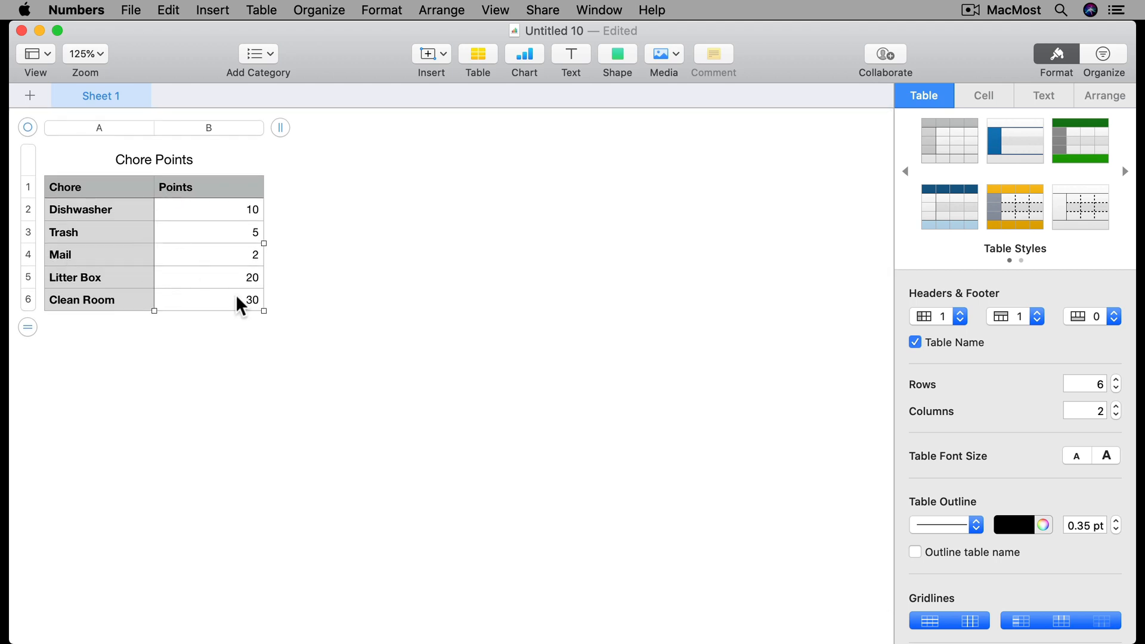
Step: Insert a second table with only a header row, and enter Chore and Points as its first two headers
{"action": "left_click", "coordinate": [477, 60]}
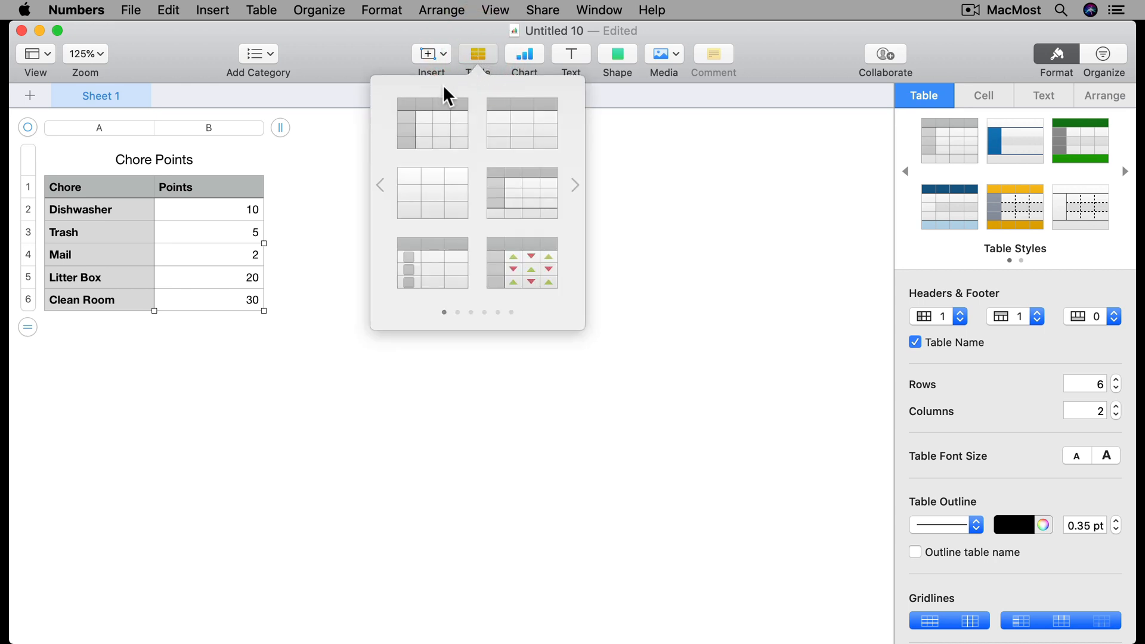
{"action": "left_click", "coordinate": [515, 127]}
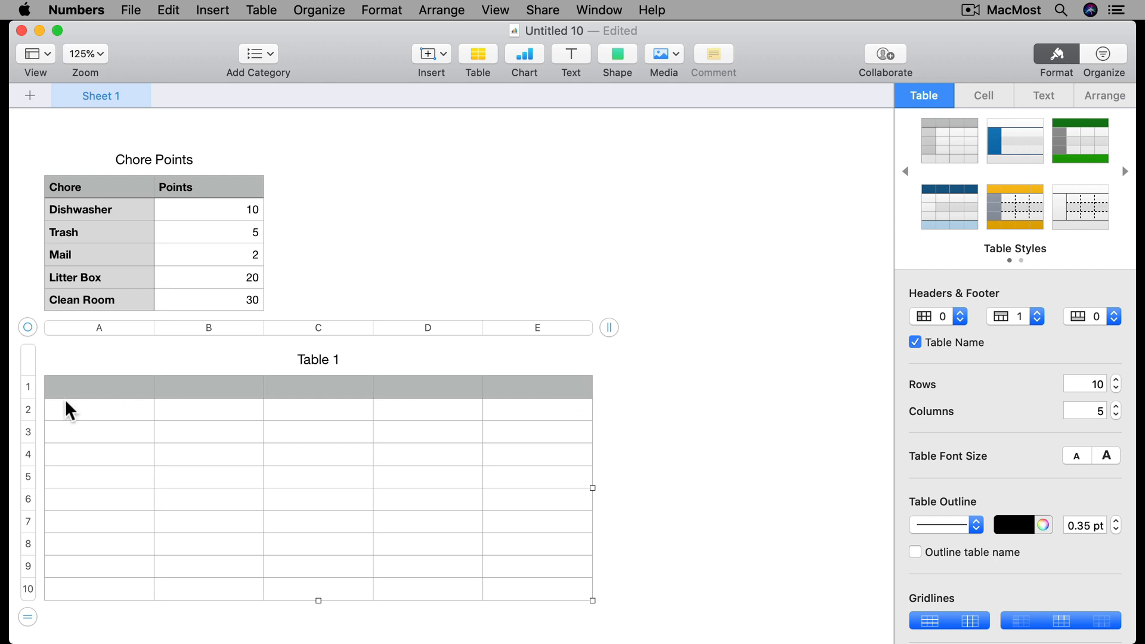
{"action": "left_click", "coordinate": [88, 382]}
{"action": "type", "text": "Chir"}
{"action": "key", "text": "BackSpace"}
{"action": "type", "text": "ore"}
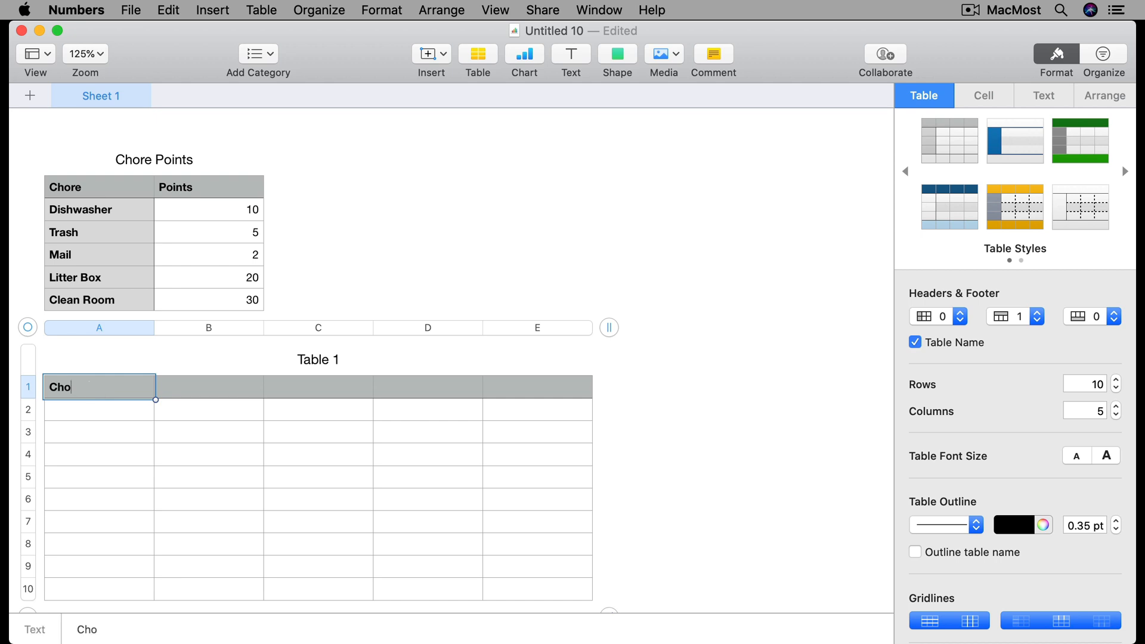
{"action": "key", "text": "Tab"}
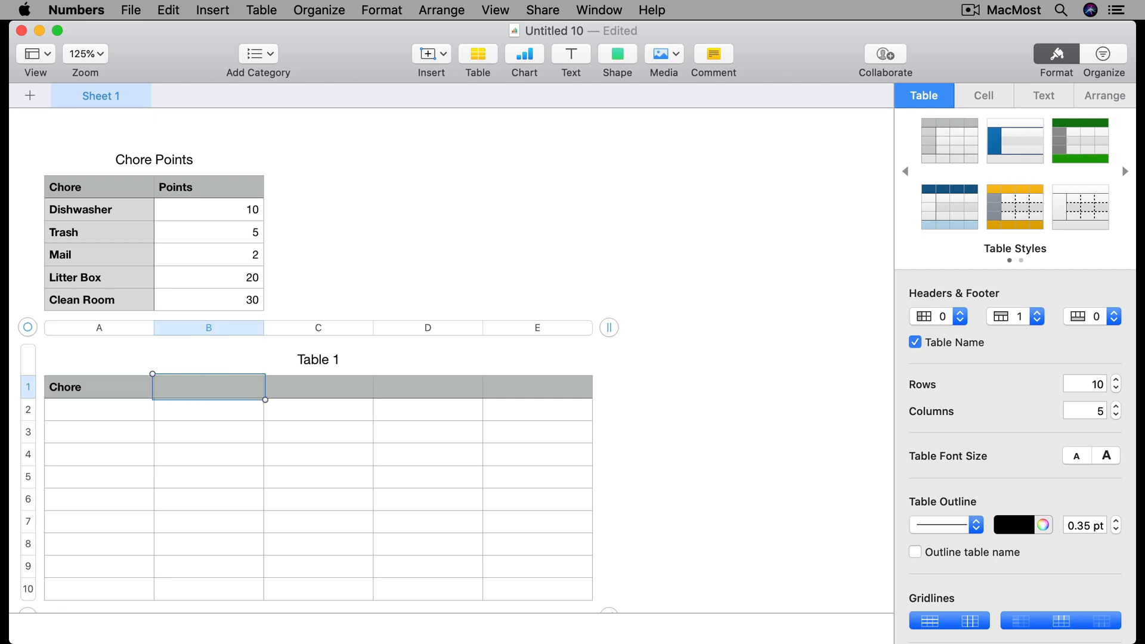
{"action": "type", "text": "Points"}
{"action": "key", "text": "Tab"}
Step: Enter Trash as the first chore in A2 of Table 1
{"action": "key", "text": "Down"}
{"action": "key", "text": "Left"}
{"action": "key", "text": "Left"}
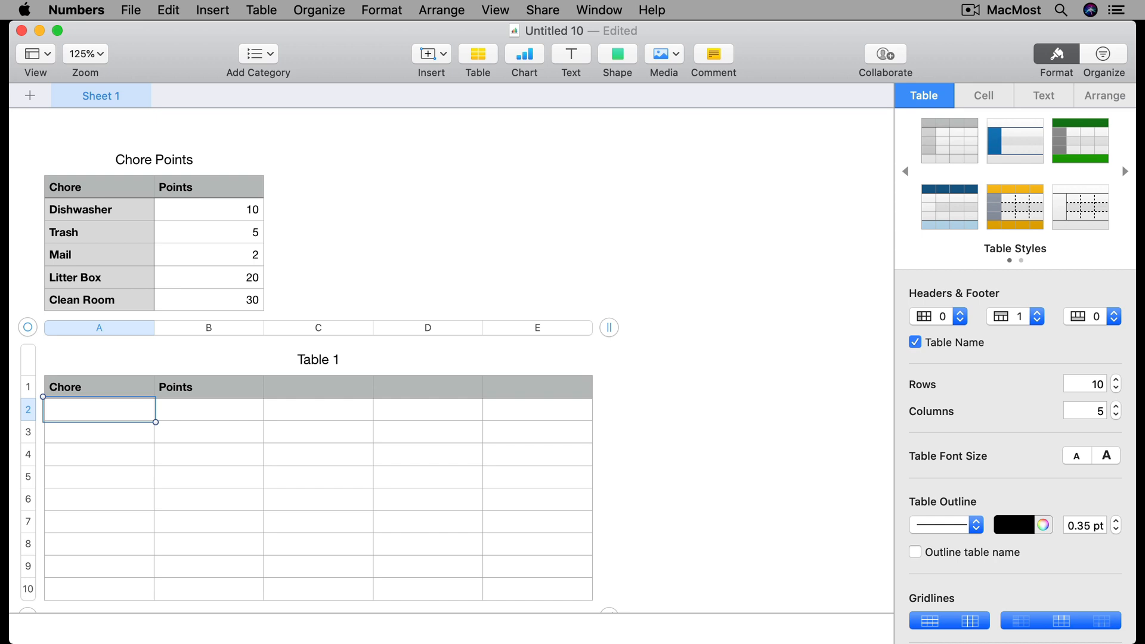
{"action": "type", "text": "Trash"}
{"action": "key", "text": "Tab"}
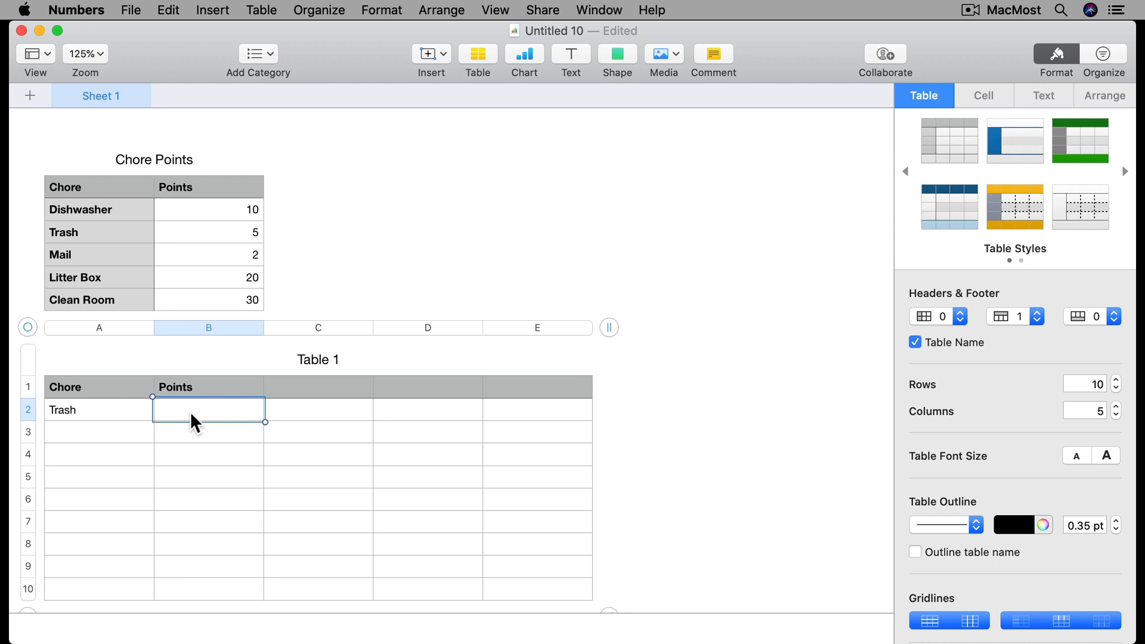
Step: Enter a LOOKUP formula in B2 that searches Chore Points column A for A2 and returns the Points column value
{"action": "key", "text": "equal"}
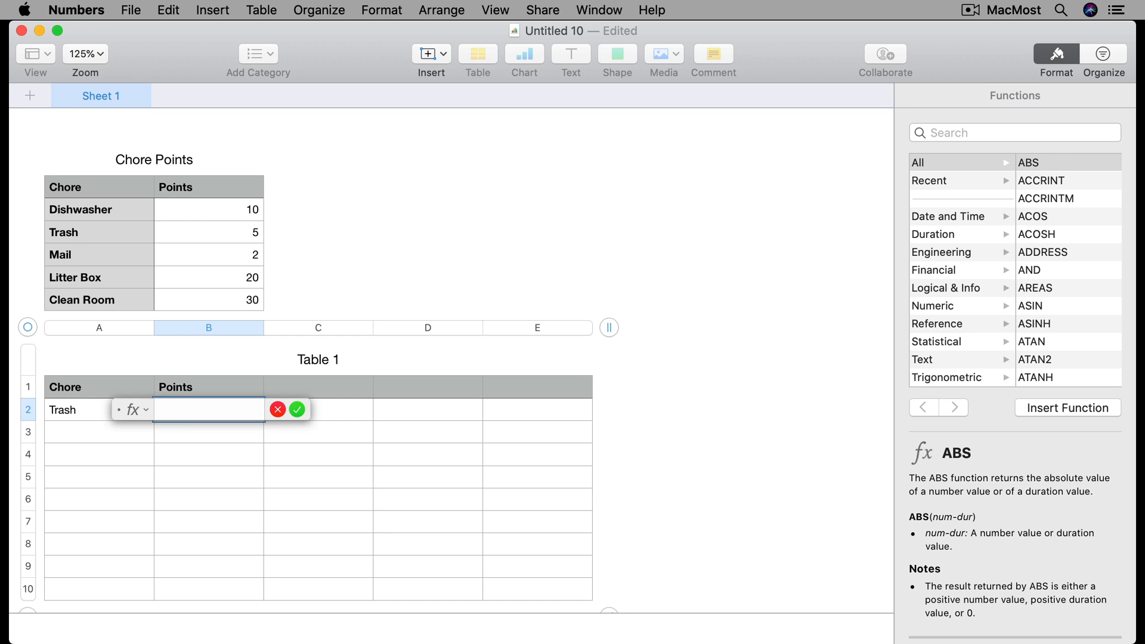
{"action": "type", "text": "lookup("}
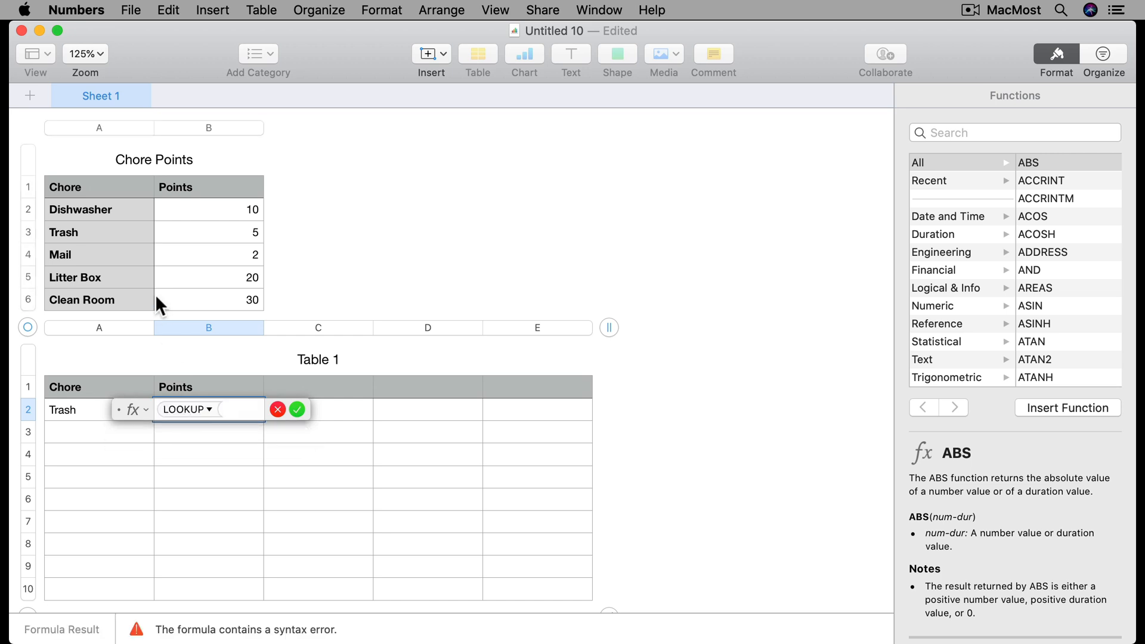
{"action": "left_click", "coordinate": [69, 408]}
{"action": "type", "text": ","}
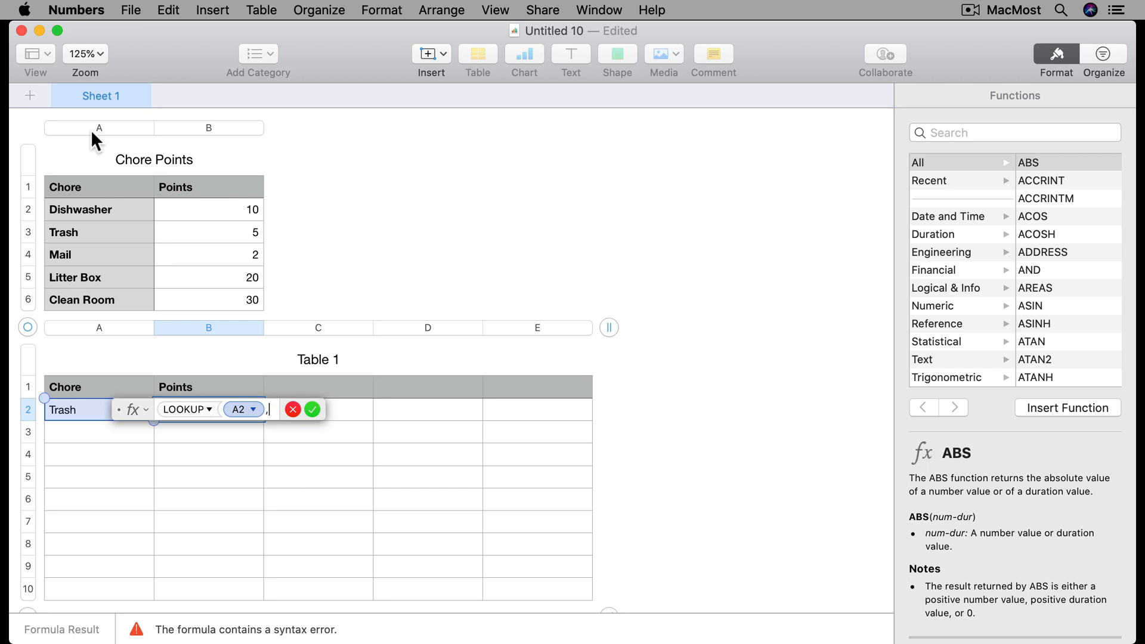
{"action": "left_click", "coordinate": [93, 130]}
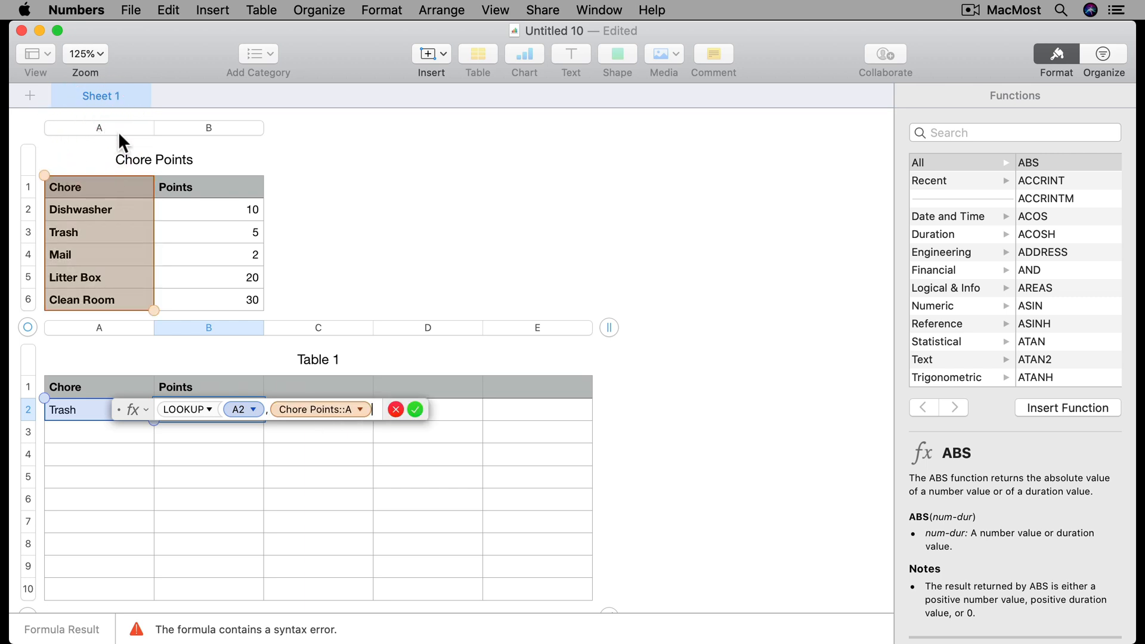
{"action": "type", "text": ","}
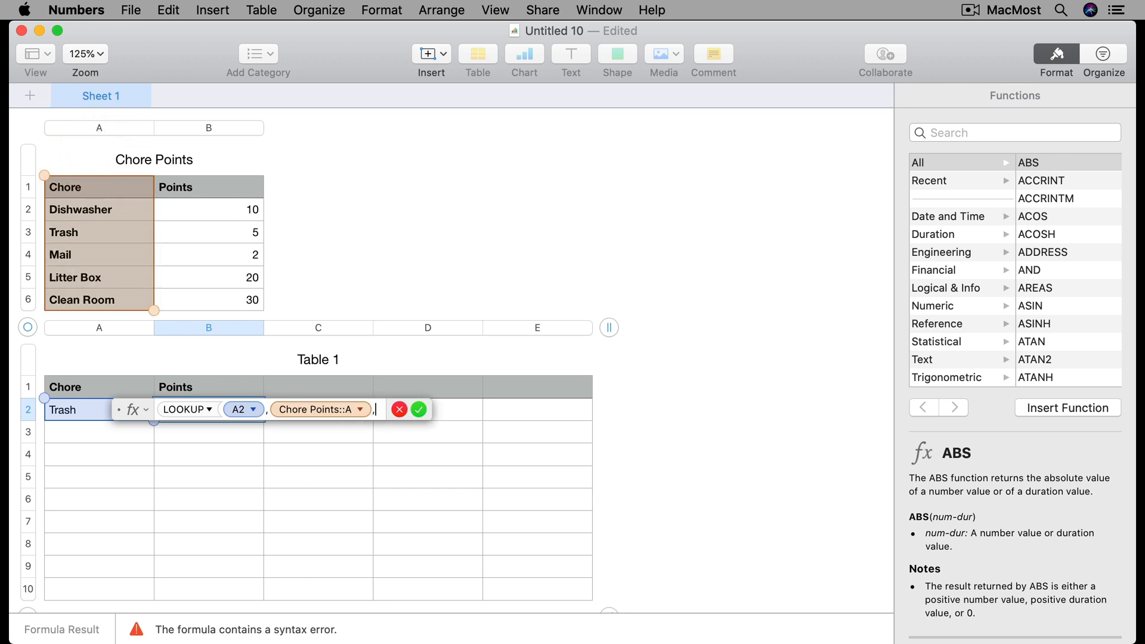
{"action": "left_click", "coordinate": [207, 125]}
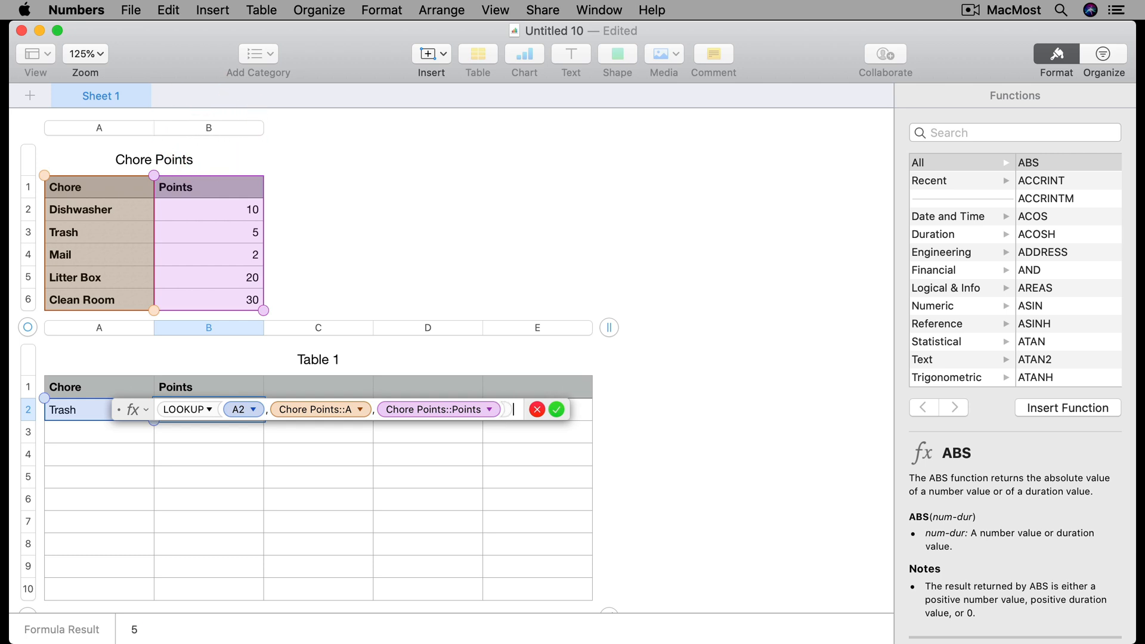
{"action": "key", "text": "Return"}
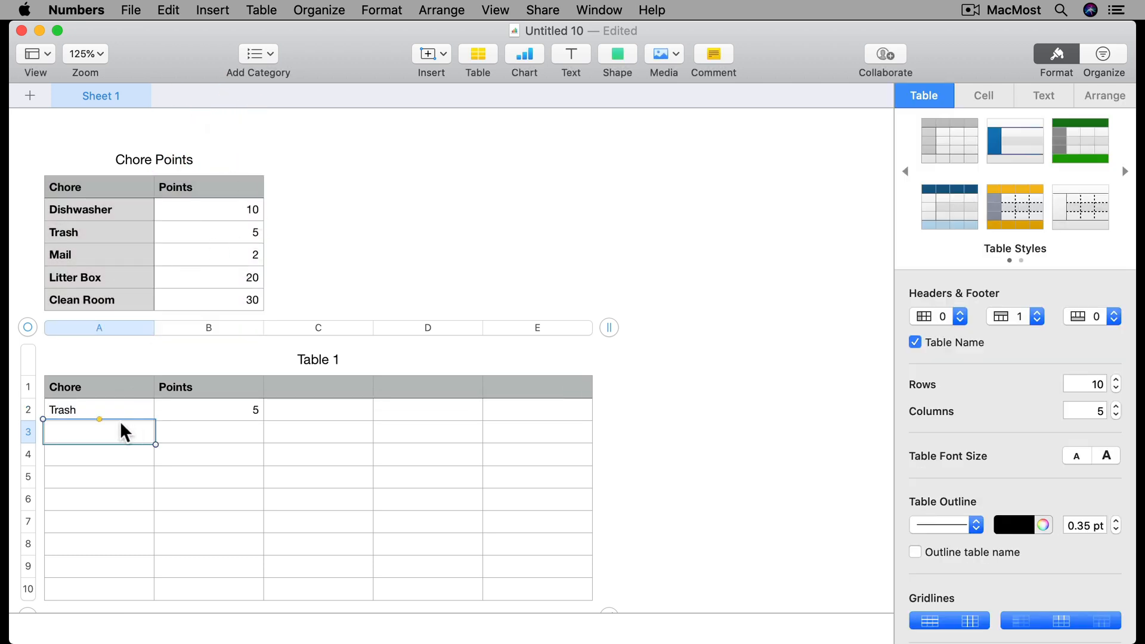
{"action": "left_click", "coordinate": [219, 409]}
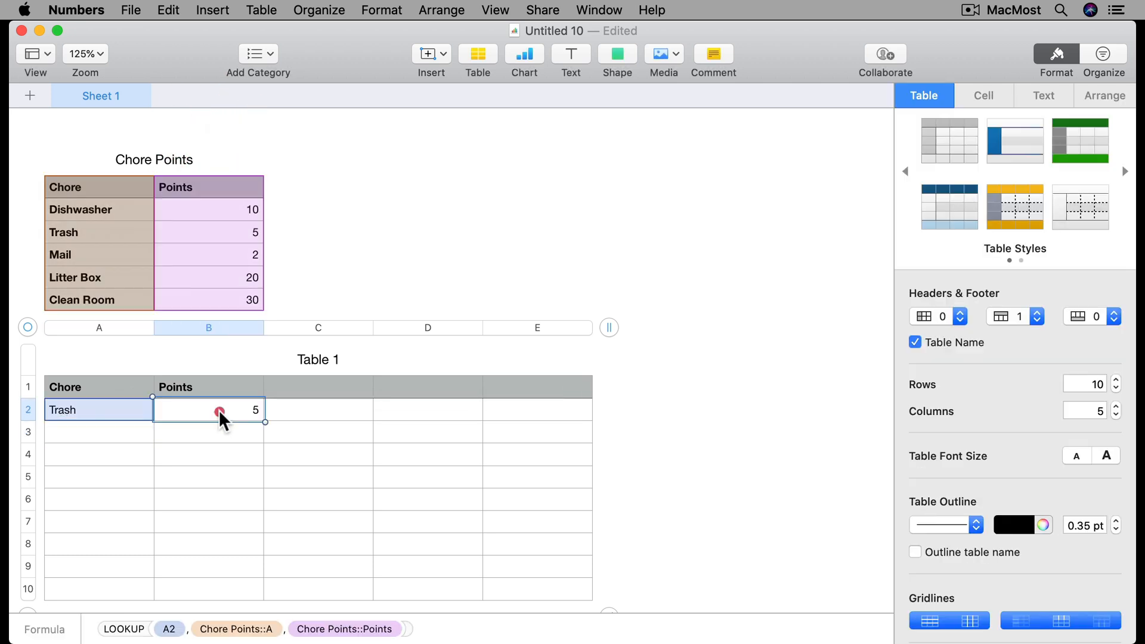
Step: Enter Litter Box in A3 of Table 1 and copy the LOOKUP formula from B2 into B3
{"action": "left_click", "coordinate": [81, 437]}
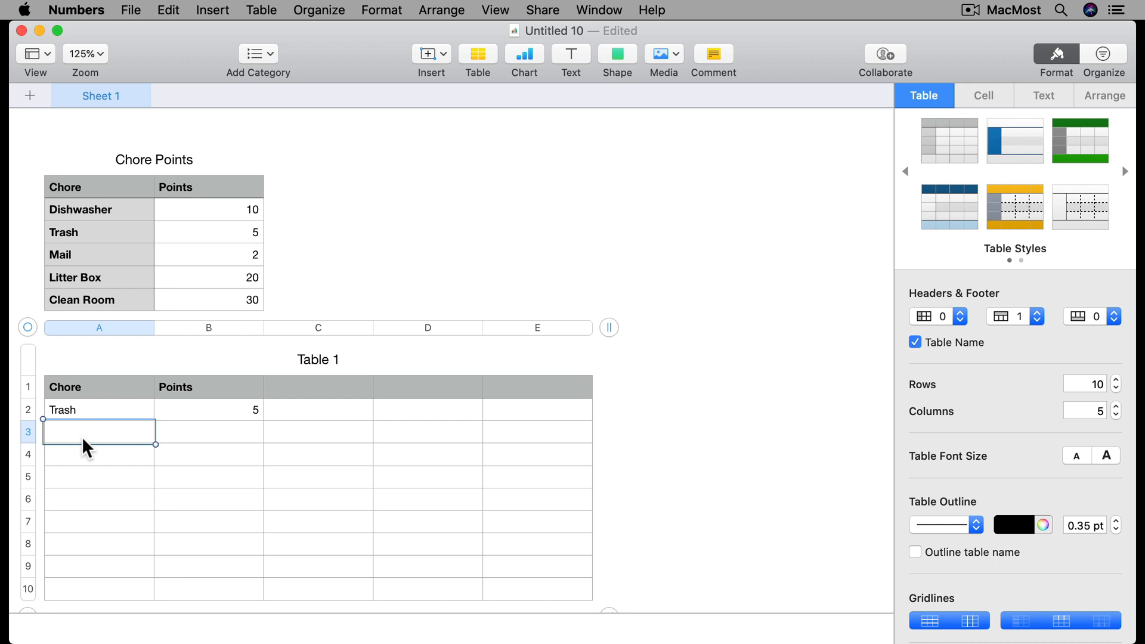
{"action": "type", "text": "Litter Box"}
{"action": "key", "text": "Tab"}
{"action": "left_click", "coordinate": [209, 404]}
{"action": "key", "text": "super+c"}
{"action": "left_click", "coordinate": [231, 448]}
{"action": "left_click", "coordinate": [235, 432]}
{"action": "key", "text": "super+v"}
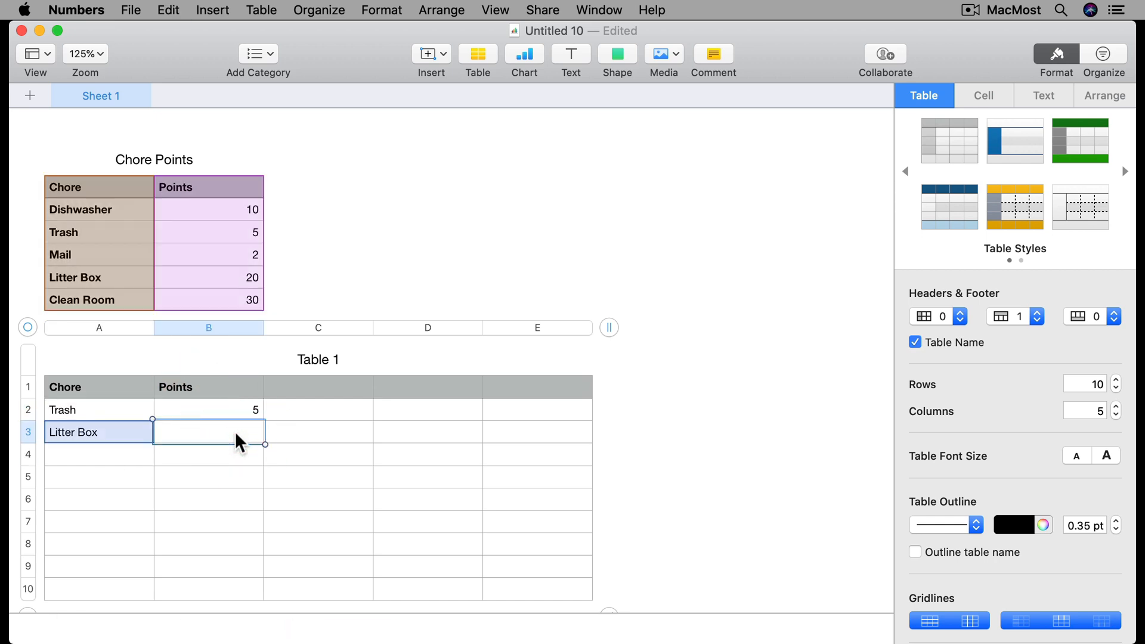
Step: Remove the empty rows from Table 1, leaving three rows
{"action": "scroll", "coordinate": [89, 525], "scroll_direction": "down", "scroll_amount": 2}
{"action": "left_click_drag", "start_coordinate": [32, 562], "coordinate": [34, 385]}
{"action": "scroll", "coordinate": [72, 437], "scroll_direction": "up", "scroll_amount": 2}
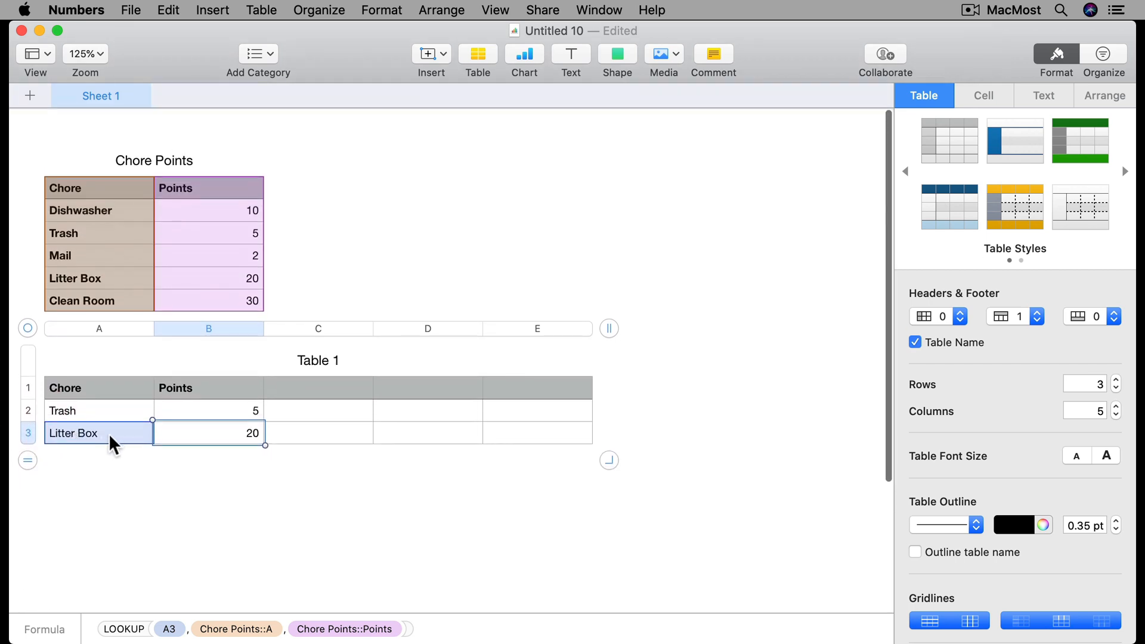
Step: Add a fourth row to Table 1 and enter Clean Room as its chore
{"action": "left_click", "coordinate": [212, 408]}
{"action": "left_click", "coordinate": [214, 427]}
{"action": "left_click", "coordinate": [110, 428]}
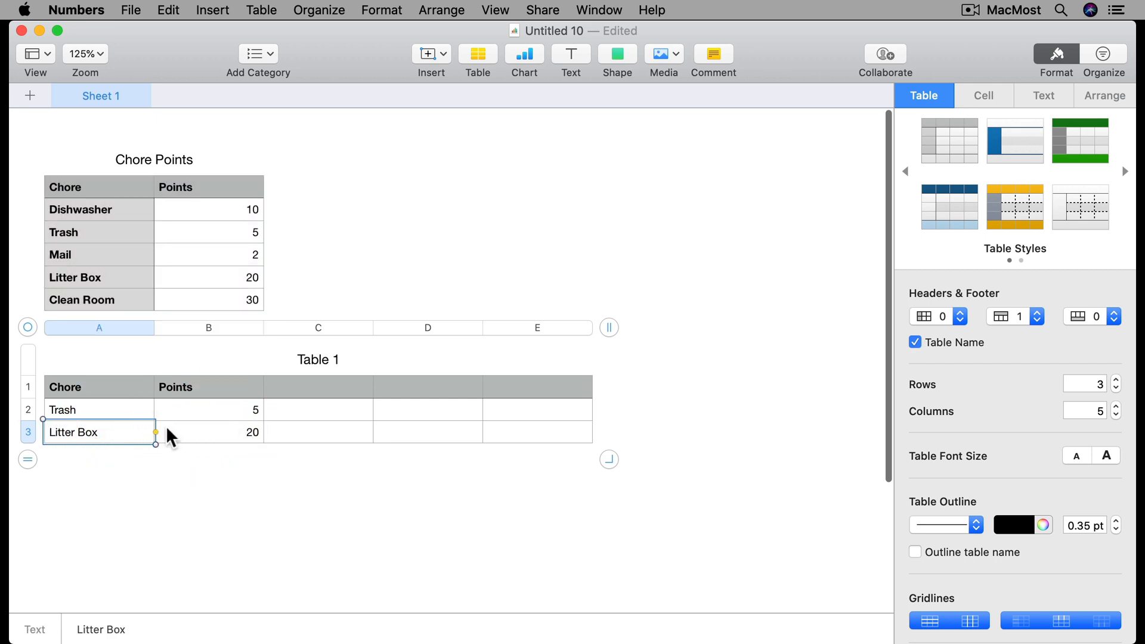
{"action": "key", "text": "Return"}
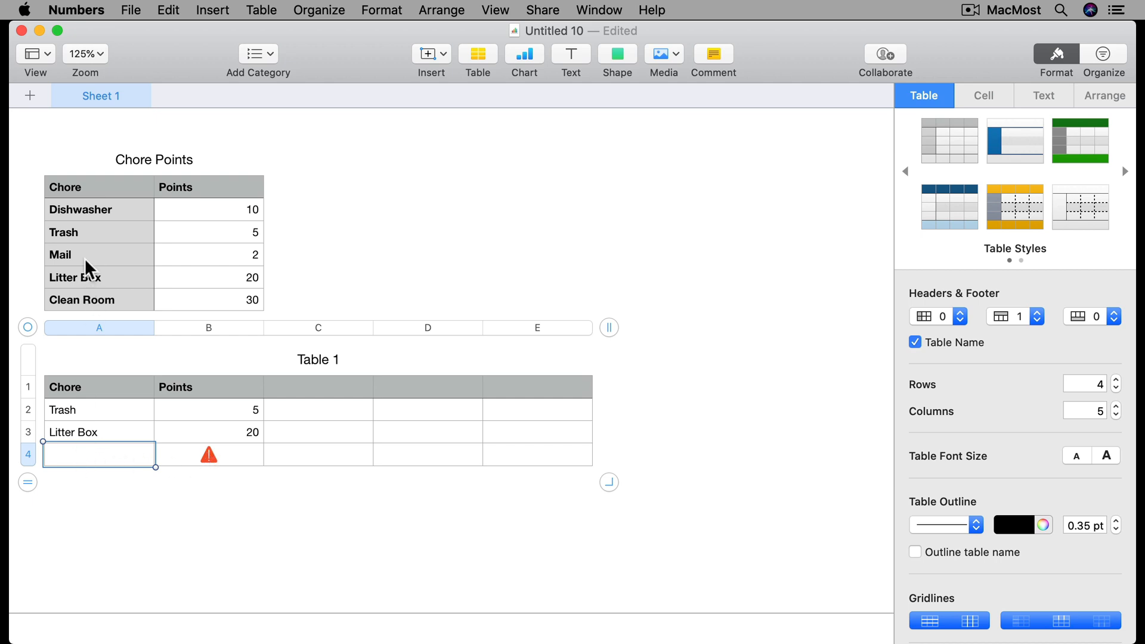
{"action": "type", "text": "Clean Room"}
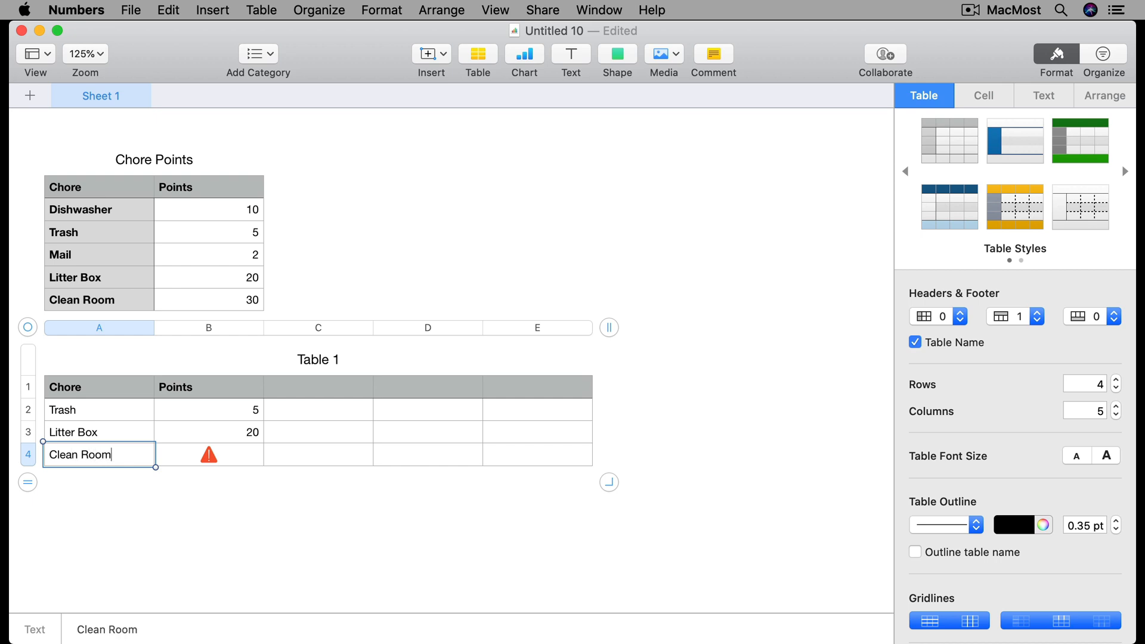
{"action": "key", "text": "Tab"}
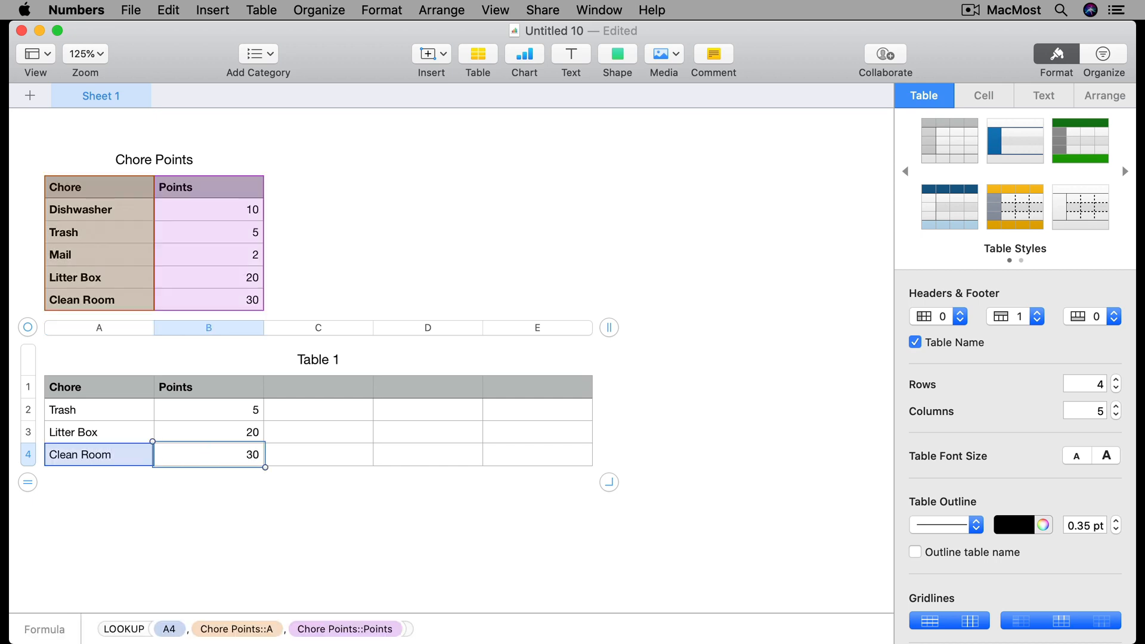
Step: Check which cells the LOOKUP formulas in B2 through B4 of Table 1 refer to
{"action": "left_click", "coordinate": [241, 431]}
{"action": "left_click", "coordinate": [241, 408]}
{"action": "left_click", "coordinate": [240, 425]}
{"action": "left_click", "coordinate": [241, 453]}
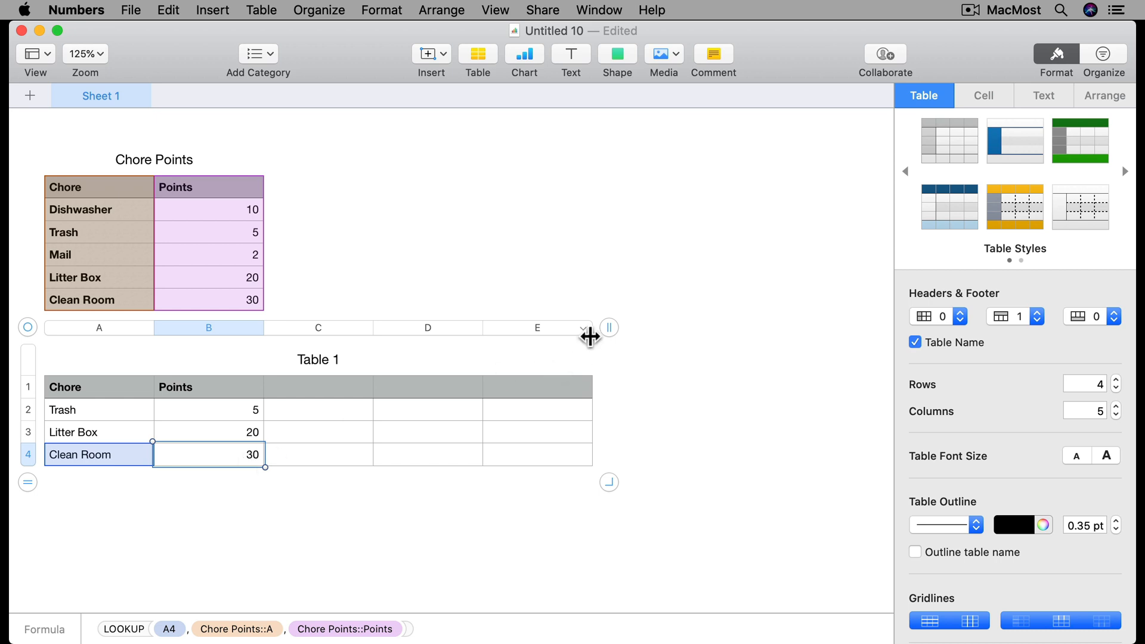
Step: Rename Table 1 as Chores and remove its empty columns, leaving only the Chore and Points columns
{"action": "left_click", "coordinate": [307, 359]}
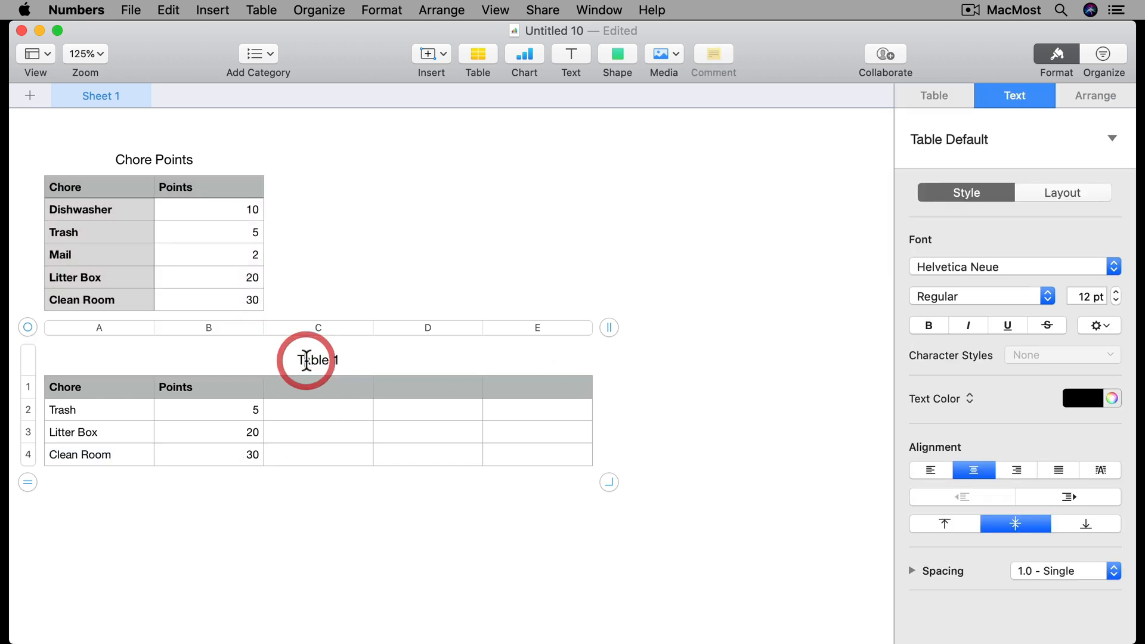
{"action": "type", "text": "Chores"}
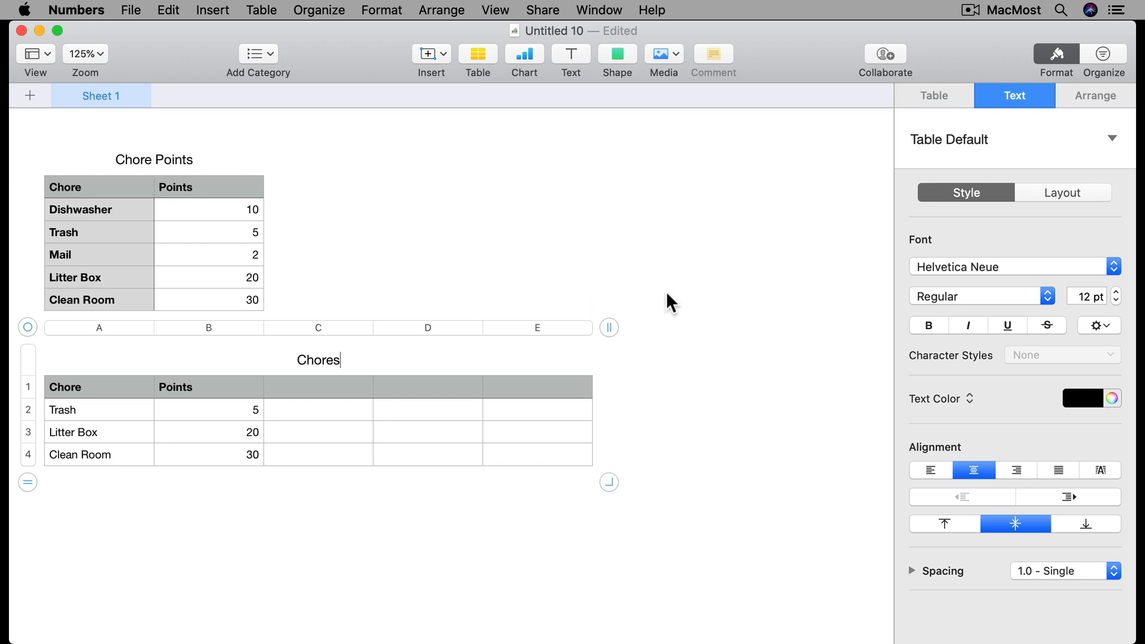
{"action": "left_click_drag", "start_coordinate": [608, 327], "coordinate": [311, 332]}
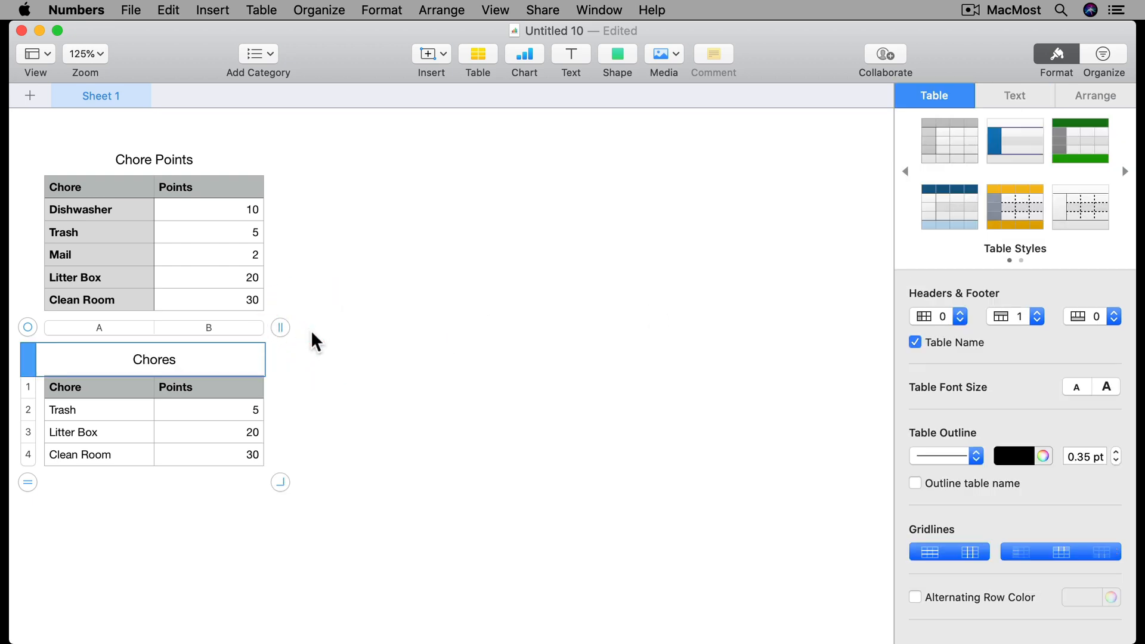
Step: Add a footer row below row 4 of the Chores table and enter a SUM of the Points column in B5
{"action": "left_click", "coordinate": [37, 454]}
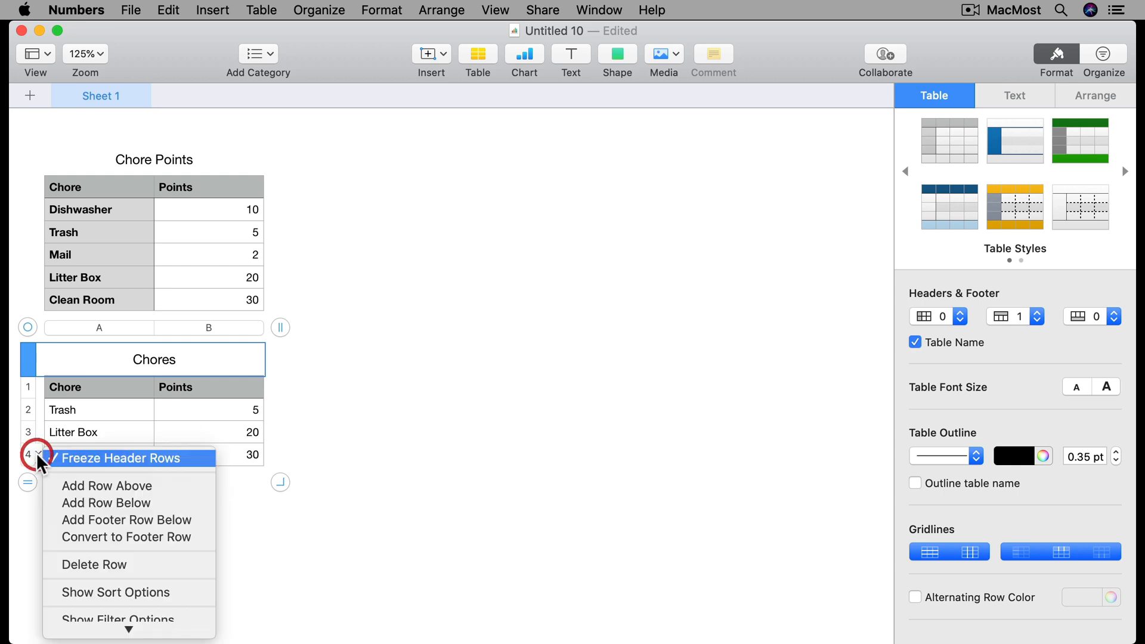
{"action": "left_click", "coordinate": [66, 520]}
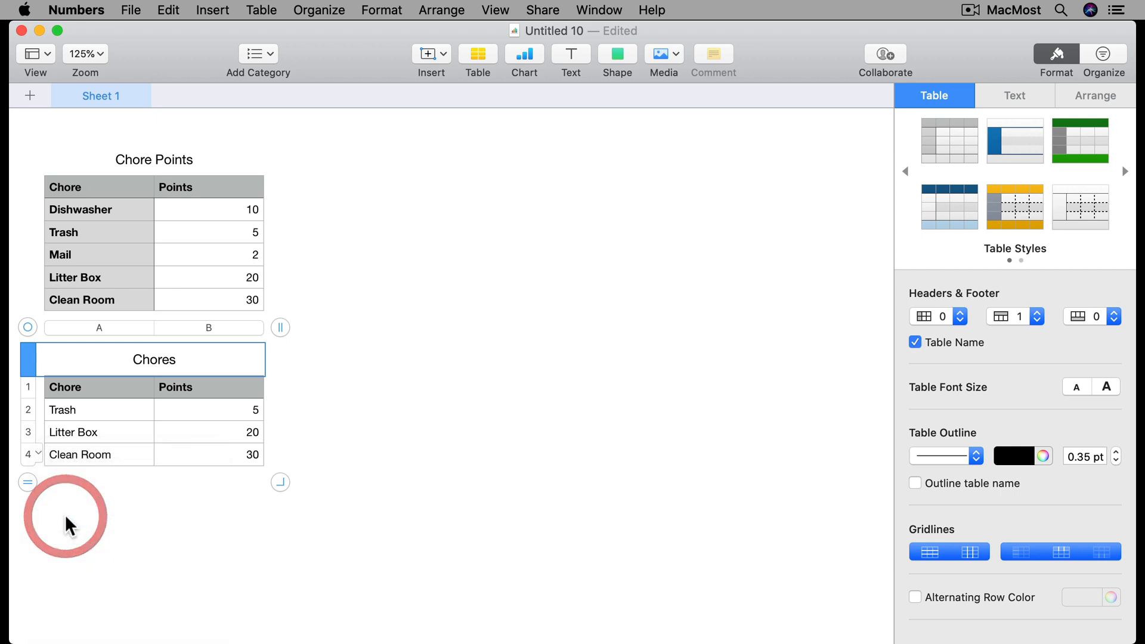
{"action": "left_click", "coordinate": [204, 482]}
{"action": "type", "text": "="}
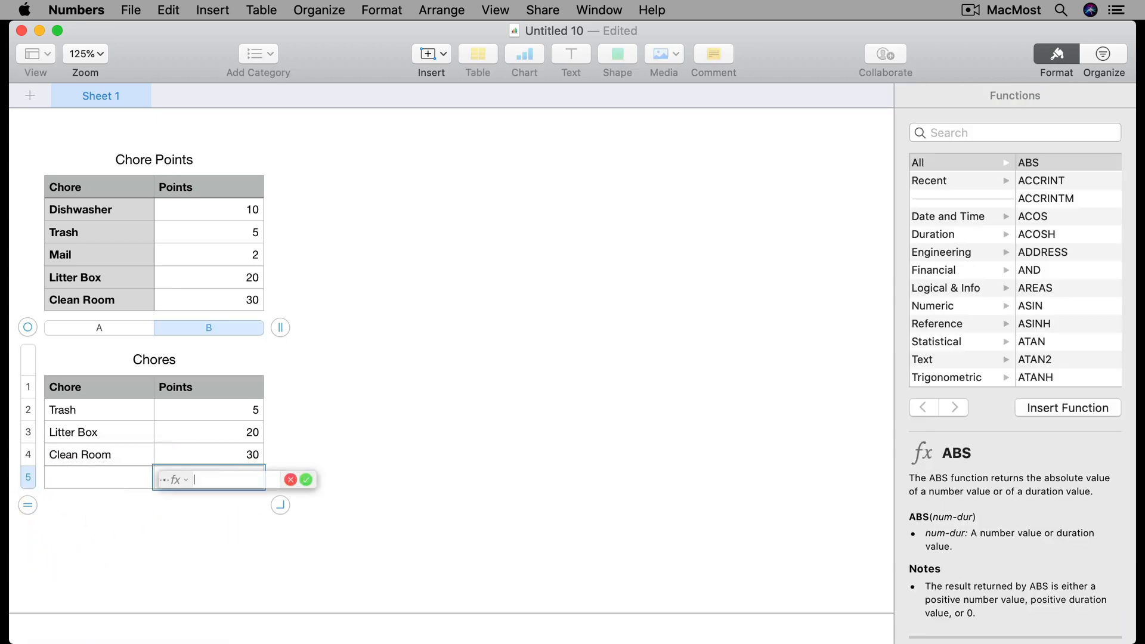
{"action": "type", "text": "sum"}
{"action": "key", "text": "Return"}
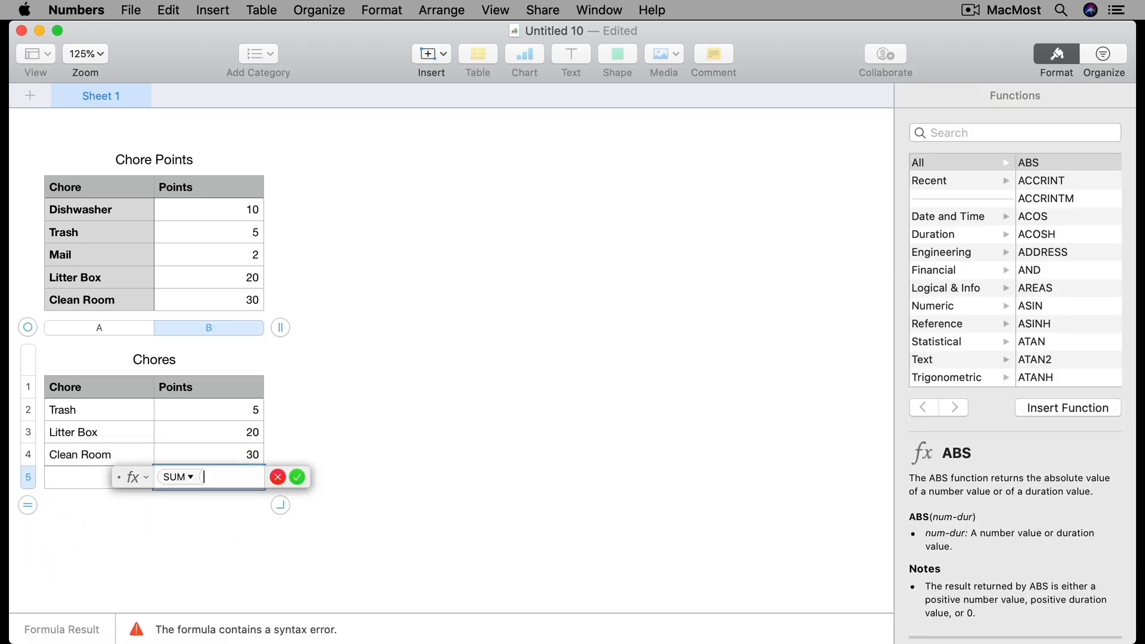
{"action": "left_click", "coordinate": [213, 327]}
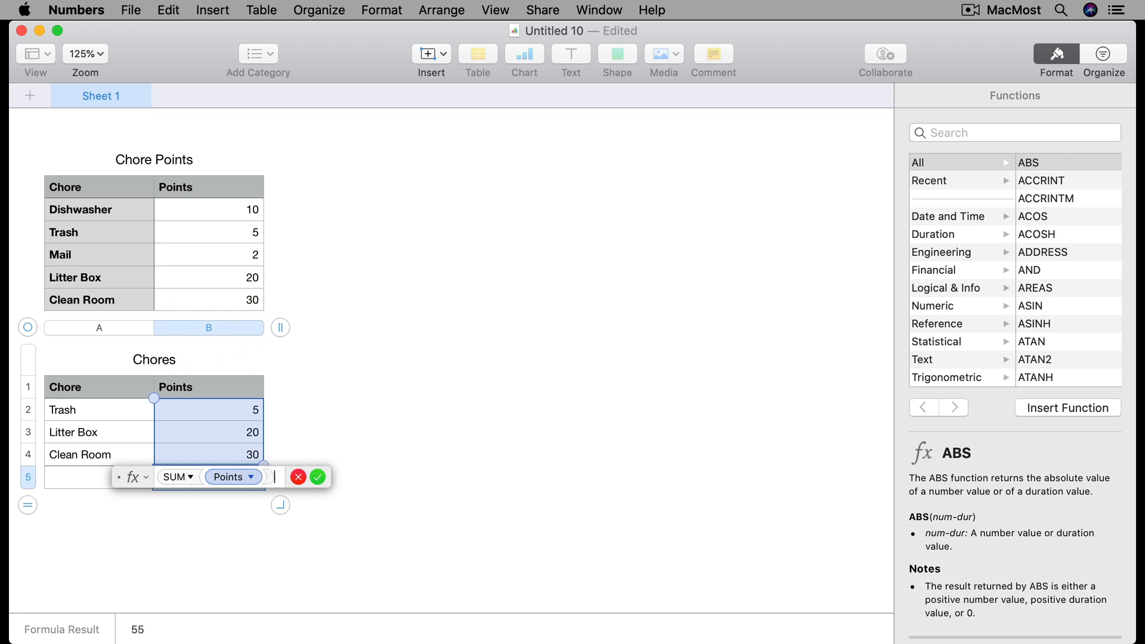
{"action": "key", "text": "Return"}
Step: Add a row below Clean Room in the Chores table, enter Mail as its chore and check the footer's SUM formula
{"action": "left_click", "coordinate": [94, 459]}
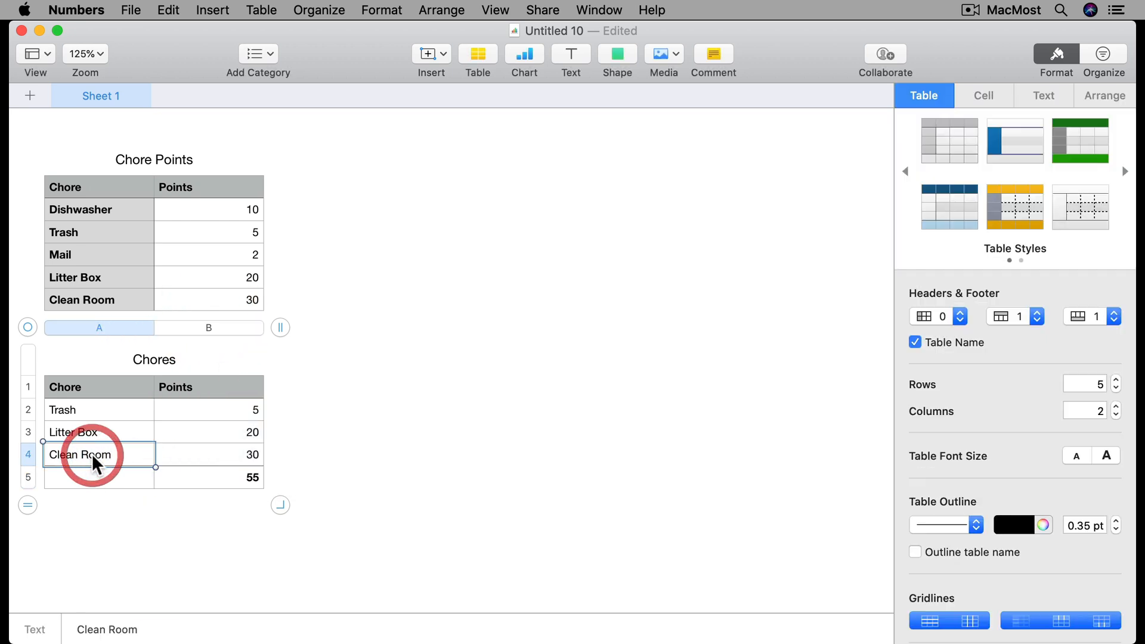
{"action": "key", "text": "Return"}
{"action": "type", "text": "Mail"}
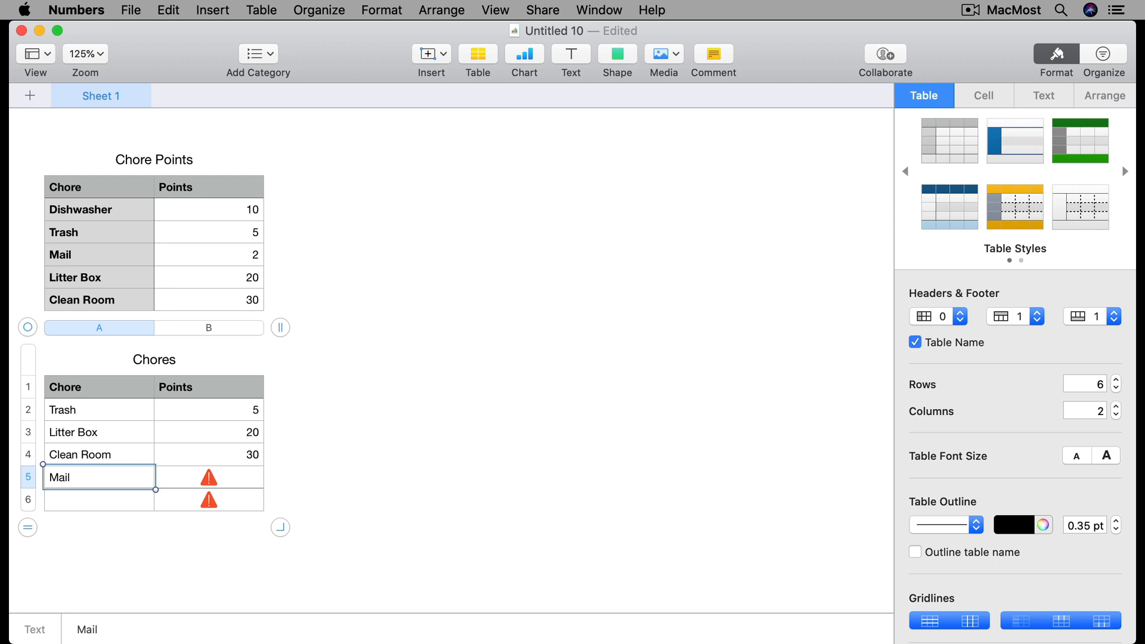
{"action": "key", "text": "Tab"}
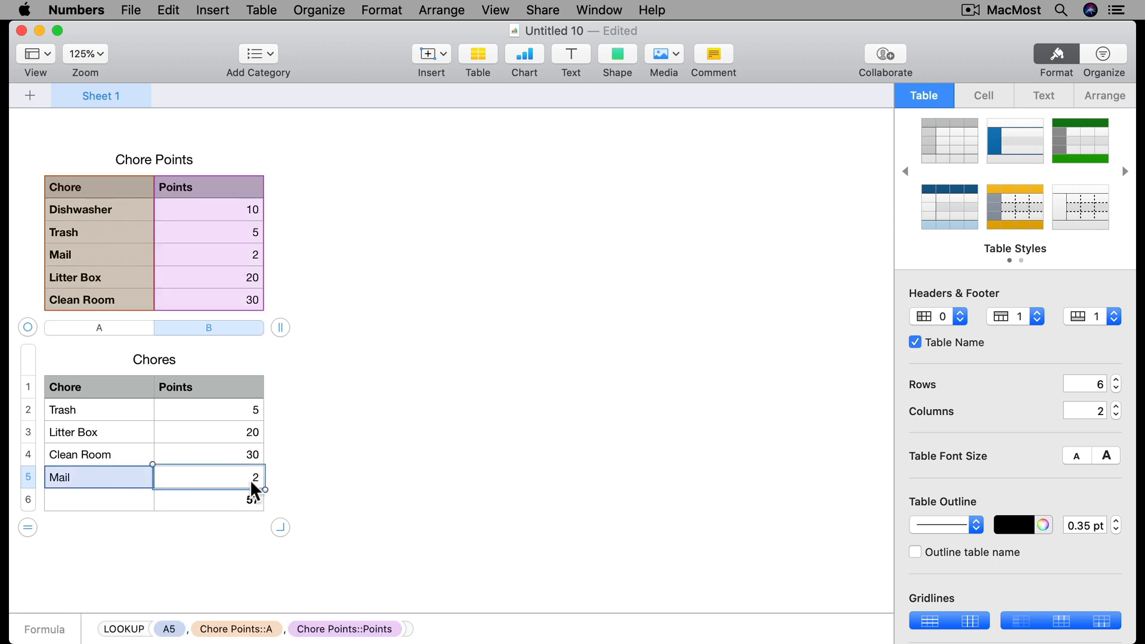
{"action": "left_click", "coordinate": [247, 498]}
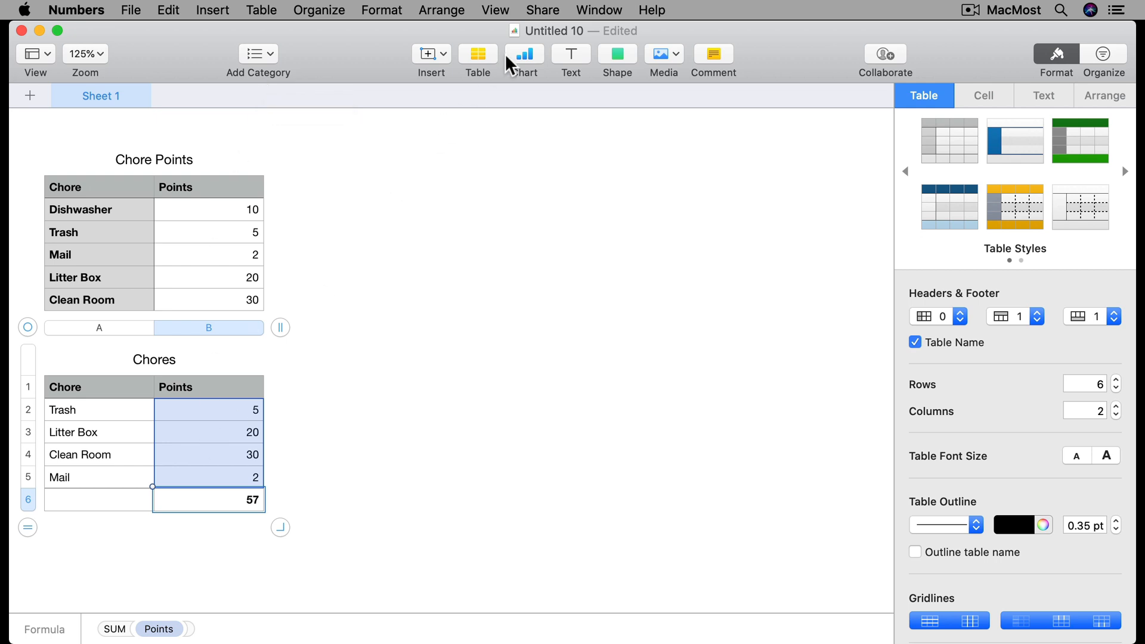
Step: Insert a new table with a header row and a header column on the sheet
{"action": "left_click", "coordinate": [479, 56]}
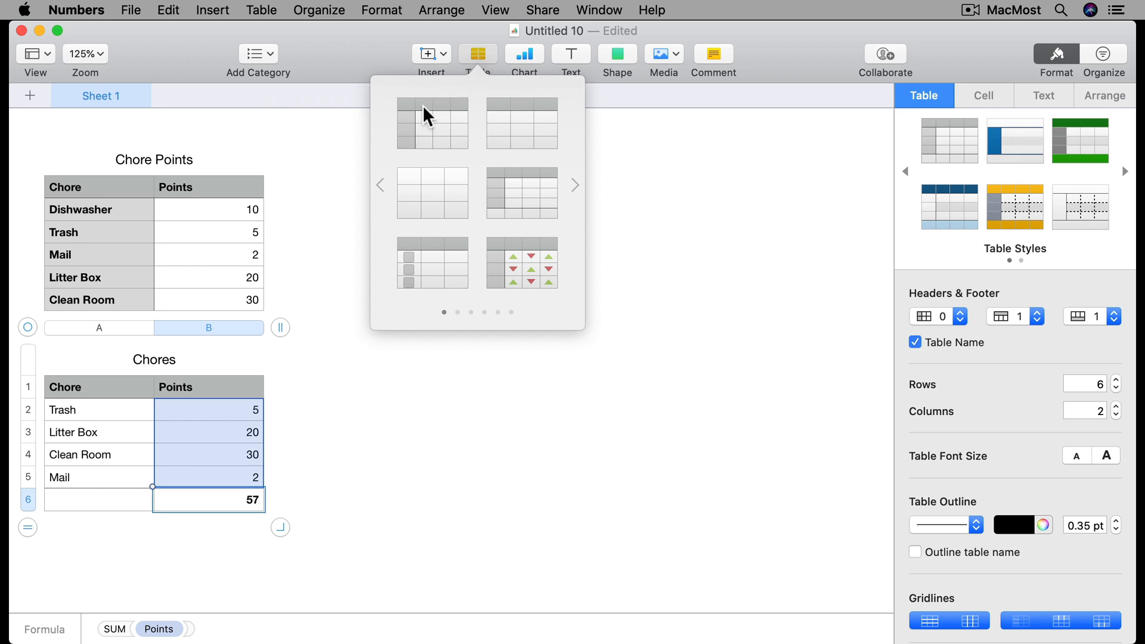
{"action": "left_click", "coordinate": [421, 131]}
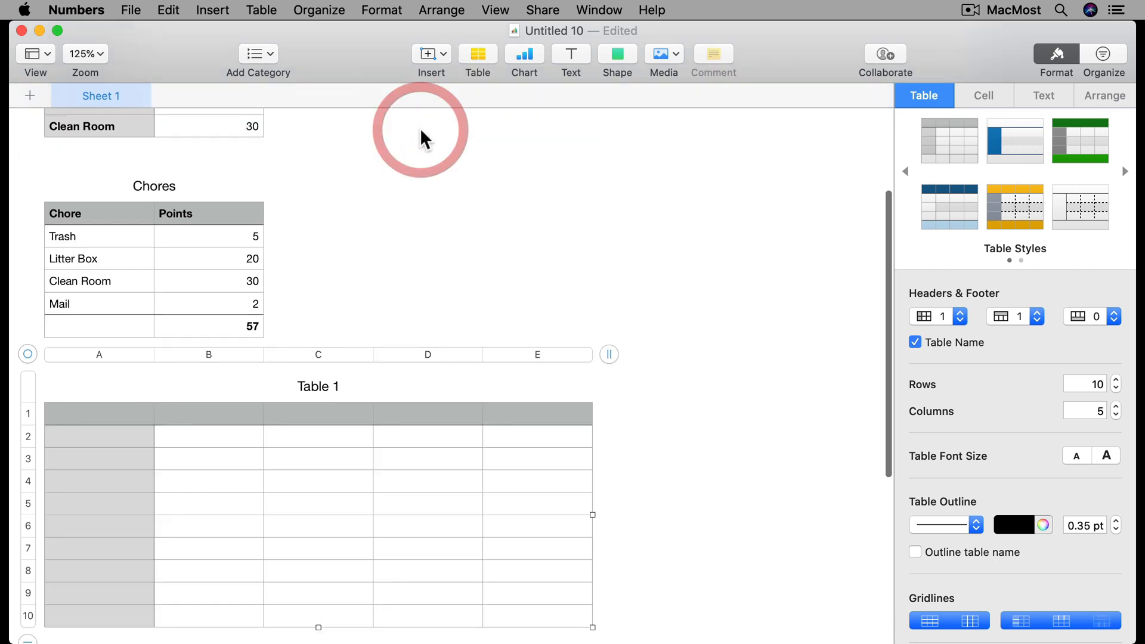
Step: Compare how the chore and points cells are laid out in the Chore Points table and the Chores table
{"action": "scroll", "coordinate": [128, 234], "scroll_direction": "up", "scroll_amount": 5}
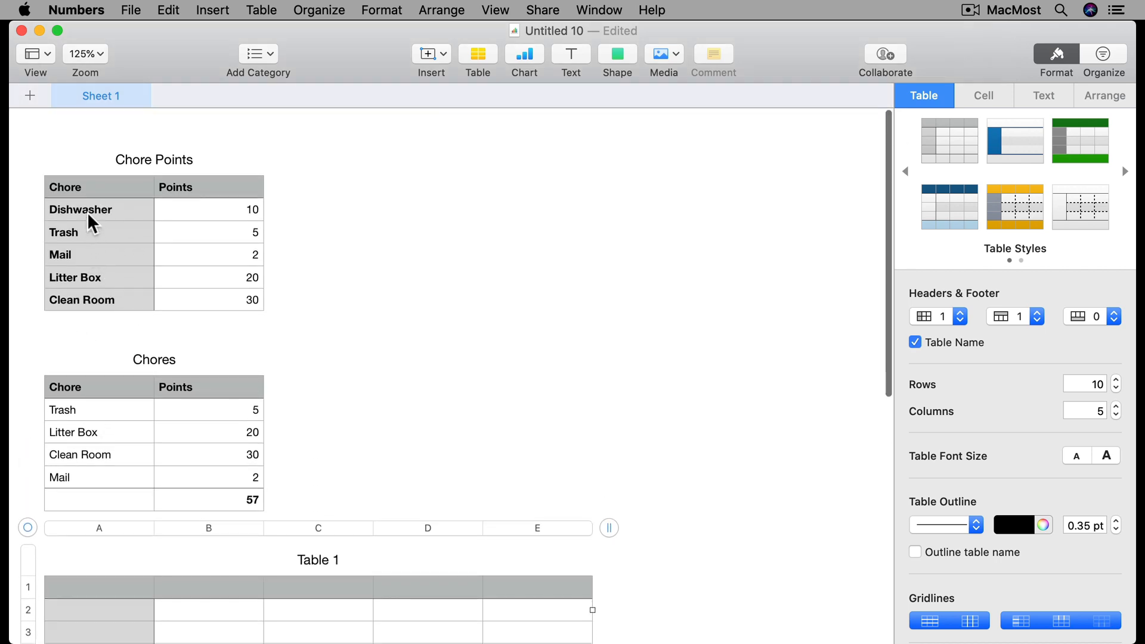
{"action": "left_click", "coordinate": [87, 207]}
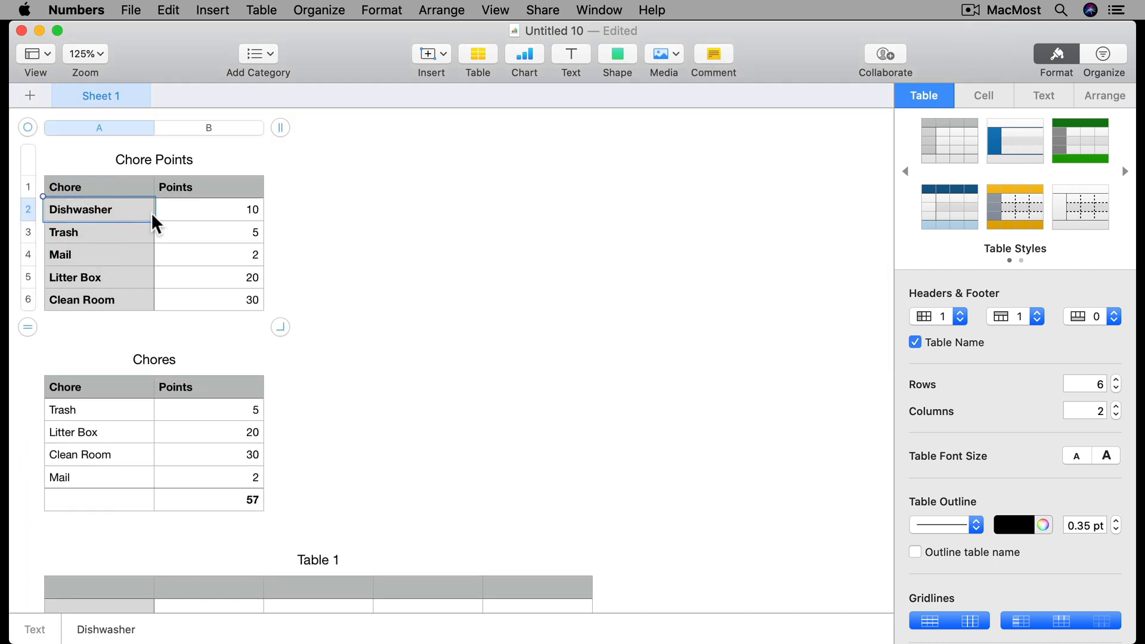
{"action": "left_click", "coordinate": [206, 213]}
{"action": "left_click", "coordinate": [91, 409]}
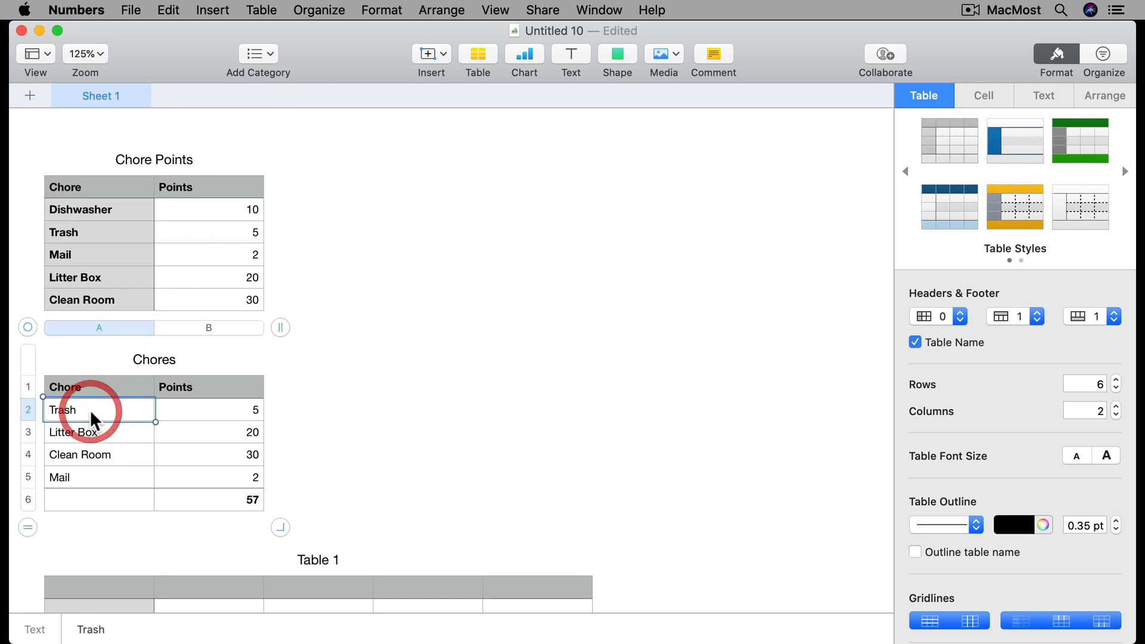
{"action": "left_click", "coordinate": [69, 490]}
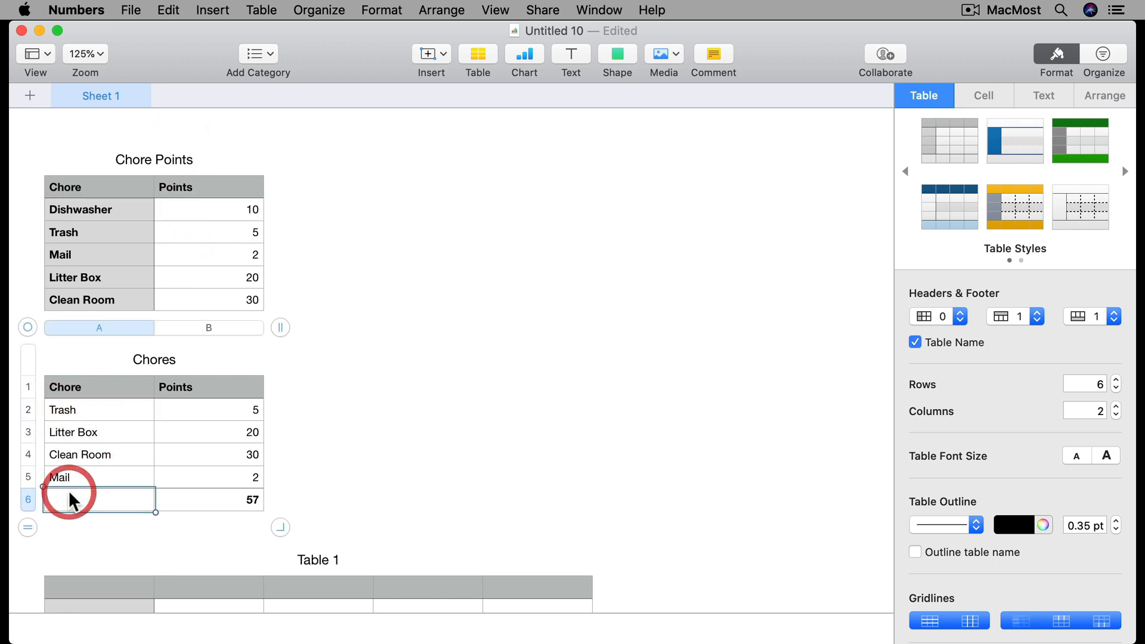
{"action": "left_click", "coordinate": [80, 414]}
{"action": "left_click", "coordinate": [78, 429]}
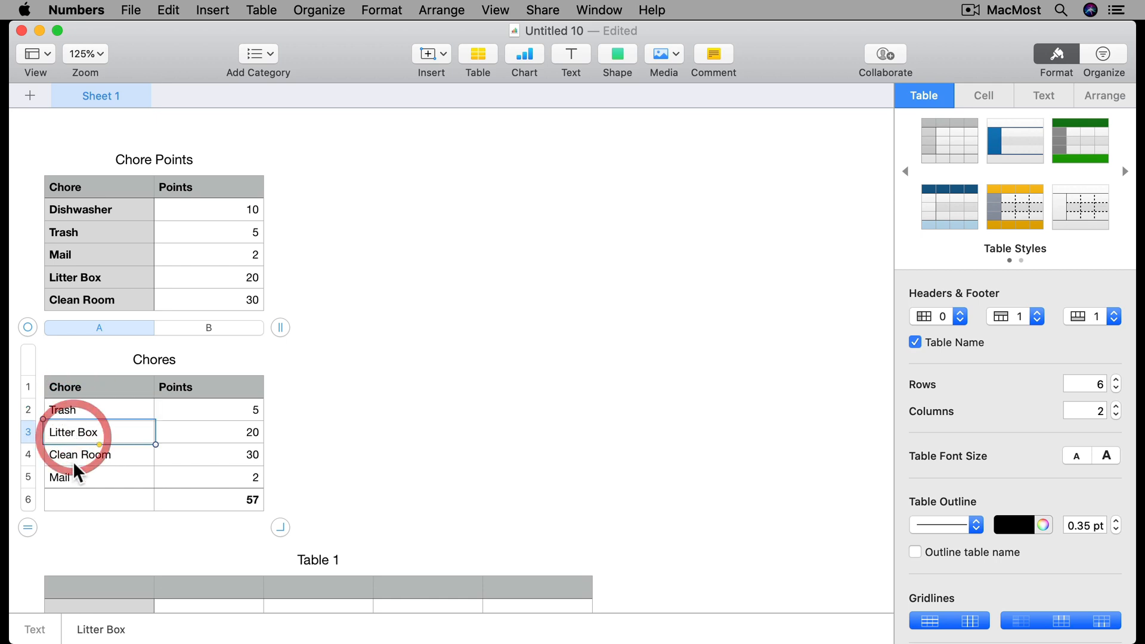
{"action": "left_click", "coordinate": [77, 431]}
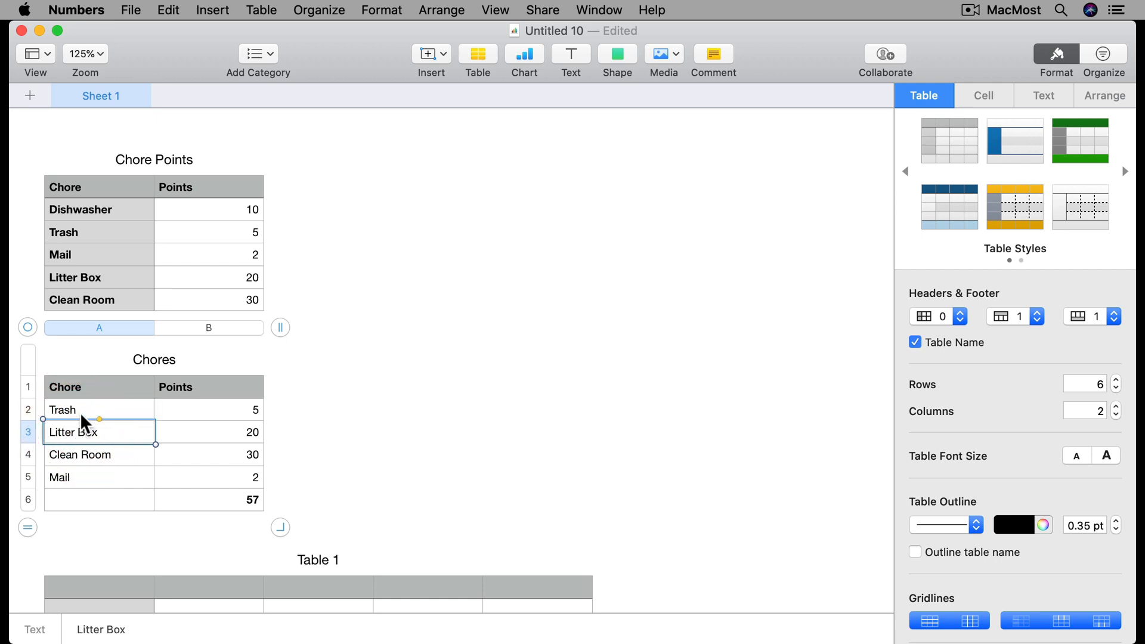
{"action": "left_click", "coordinate": [58, 409]}
{"action": "left_click", "coordinate": [165, 409]}
{"action": "left_click", "coordinate": [110, 411]}
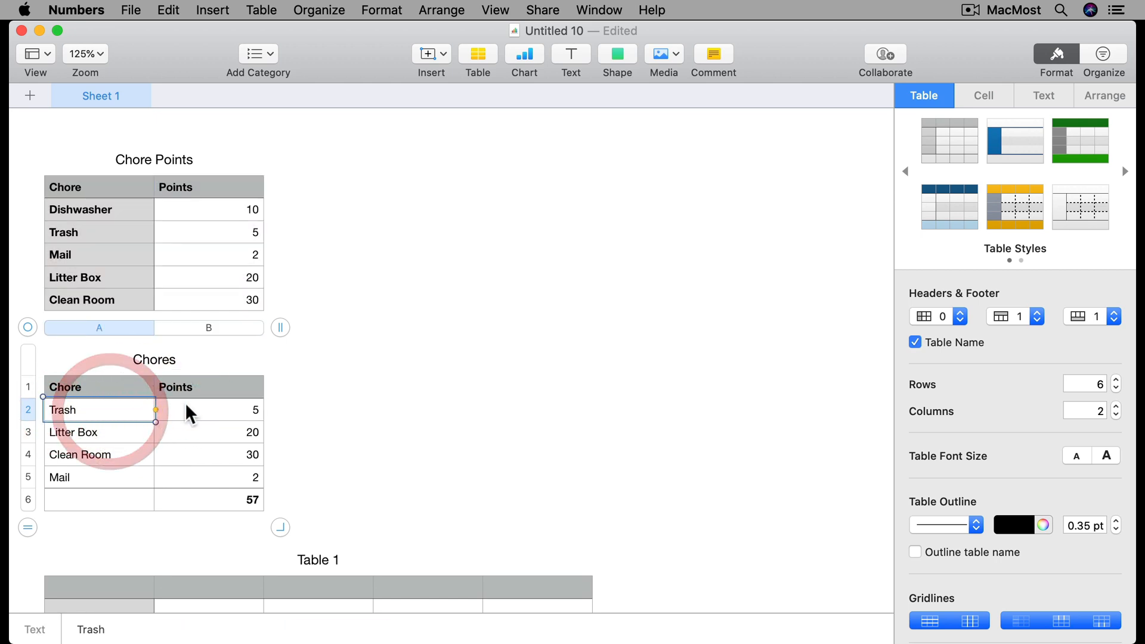
{"action": "left_click", "coordinate": [185, 411]}
{"action": "left_click", "coordinate": [113, 413]}
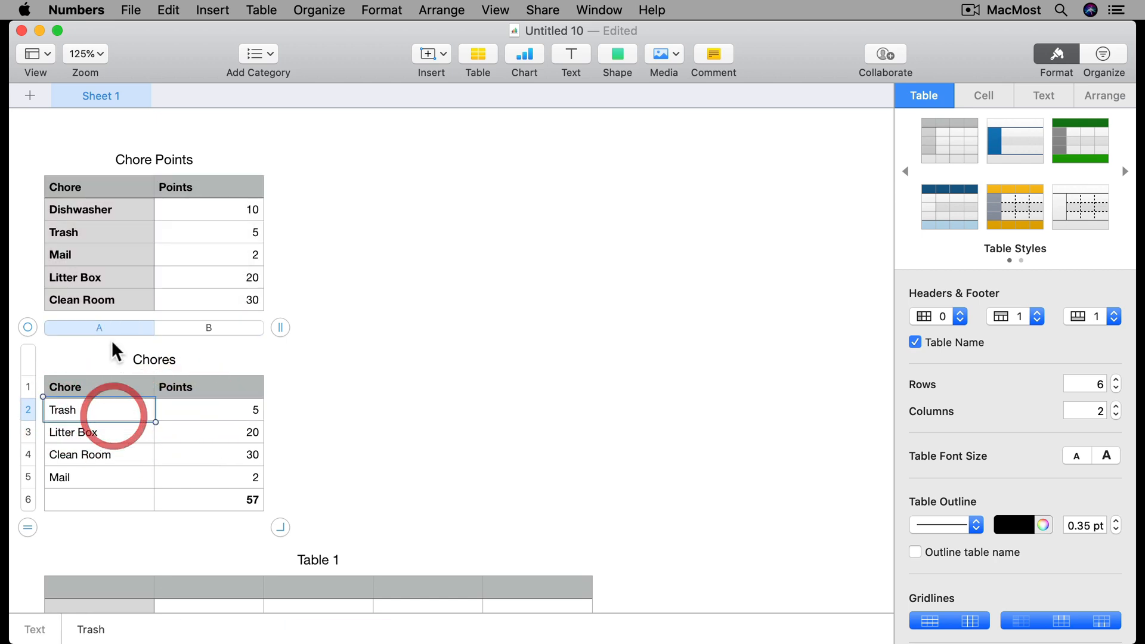
{"action": "left_click", "coordinate": [89, 210]}
{"action": "left_click", "coordinate": [180, 208]}
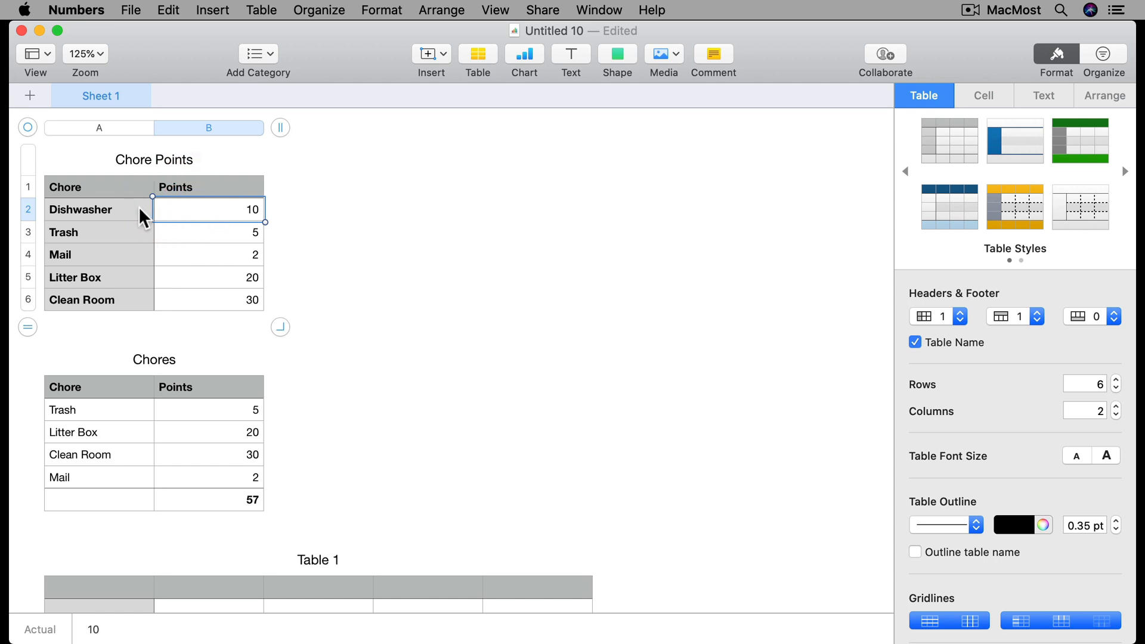
{"action": "left_click", "coordinate": [122, 212]}
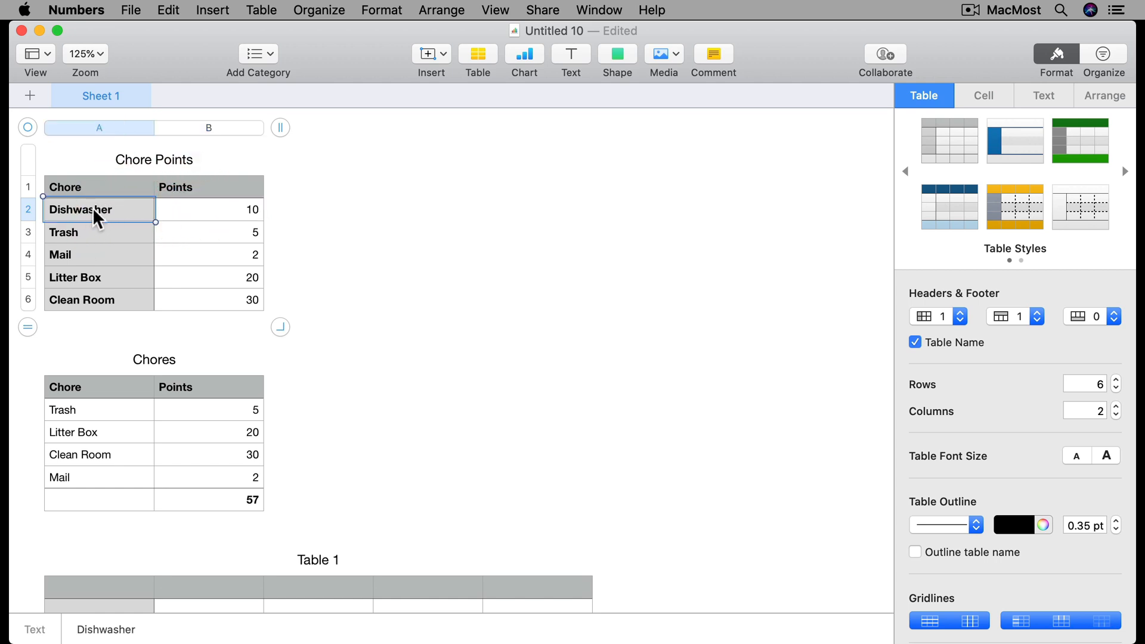
{"action": "left_click", "coordinate": [198, 209]}
Step: Reduce the new empty Table 1 to two columns and name it Prizes
{"action": "scroll", "coordinate": [203, 391], "scroll_direction": "down", "scroll_amount": 5}
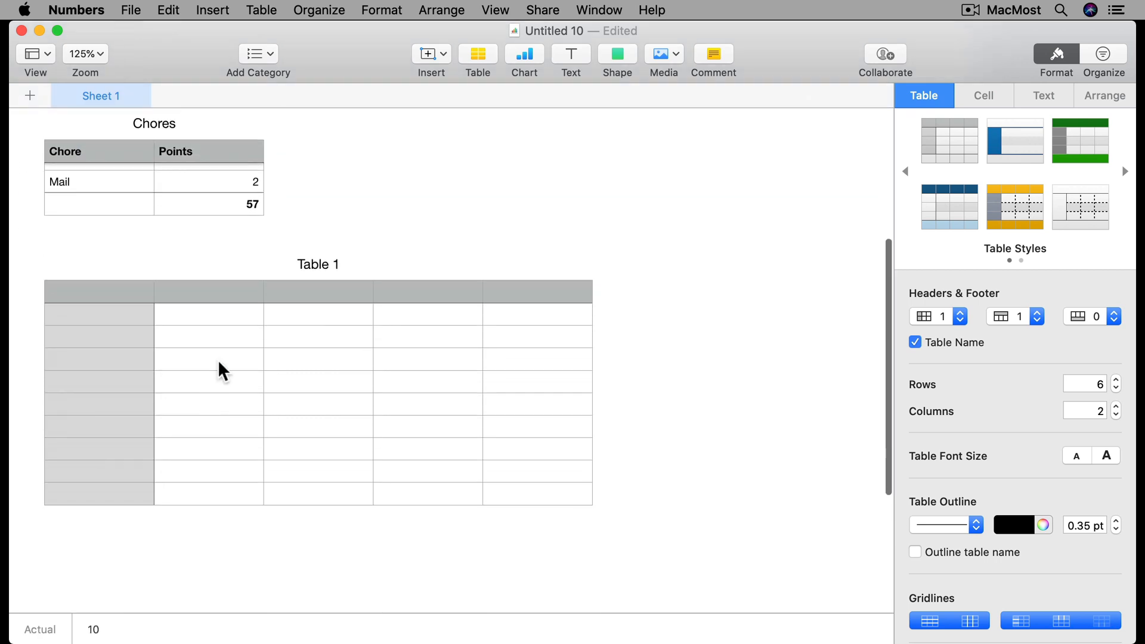
{"action": "left_click", "coordinate": [380, 317]}
{"action": "left_click_drag", "start_coordinate": [609, 231], "coordinate": [323, 238]}
{"action": "left_click", "coordinate": [150, 263]}
{"action": "type", "text": "Prizes"}
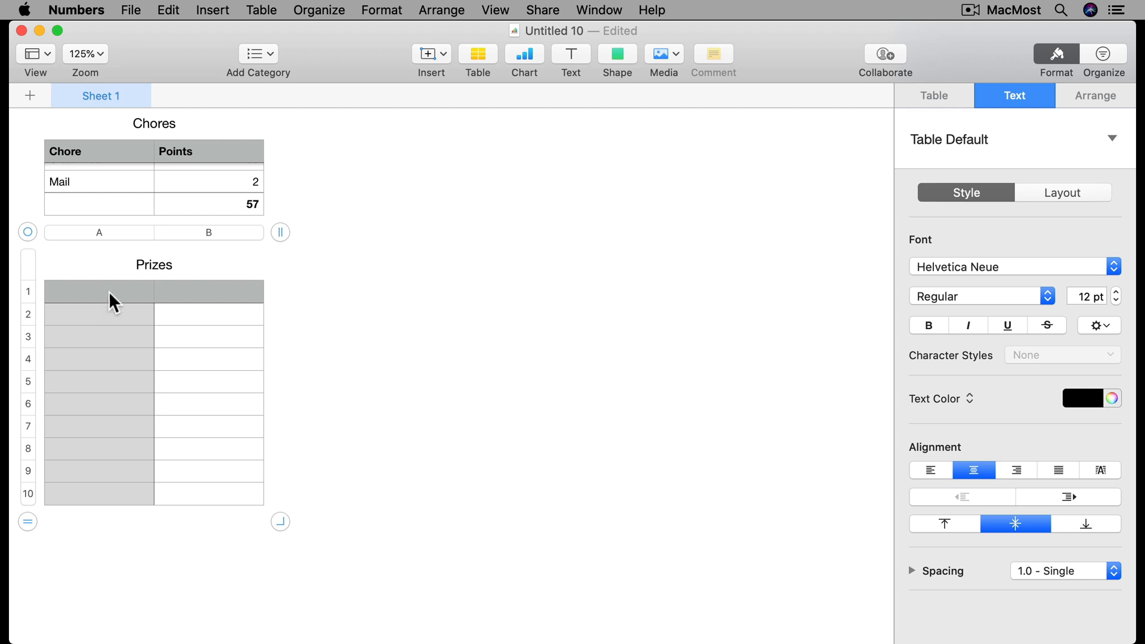
Step: Enter Prize and Points as the column headers in row 1 of the Prizes table
{"action": "left_click", "coordinate": [109, 291]}
{"action": "type", "text": "Prize"}
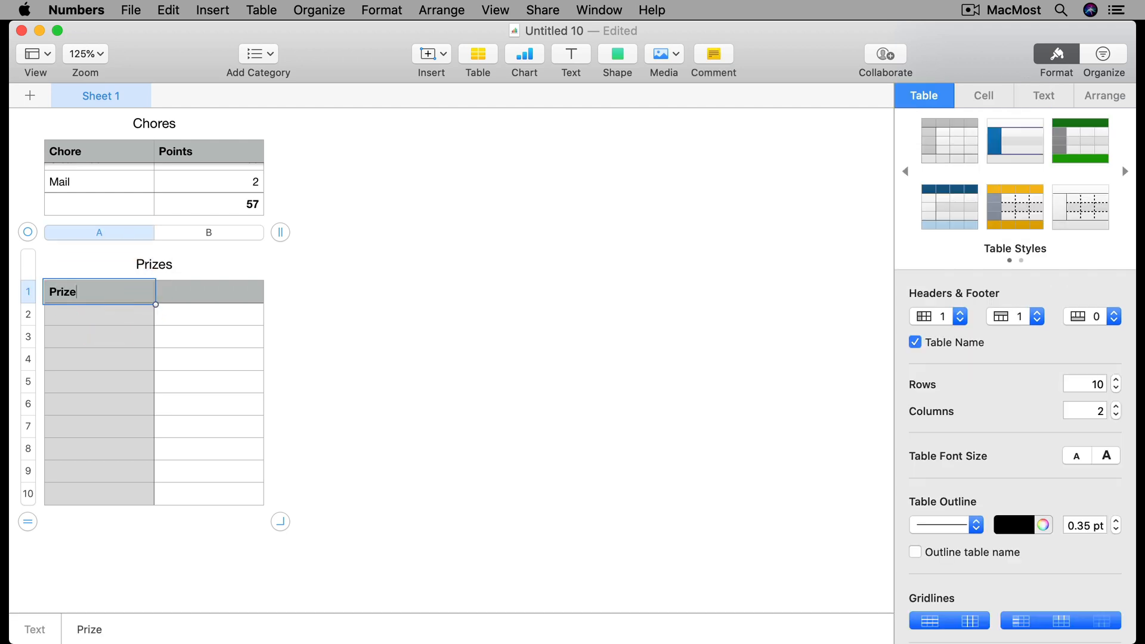
{"action": "key", "text": "Tab"}
{"action": "type", "text": "Points"}
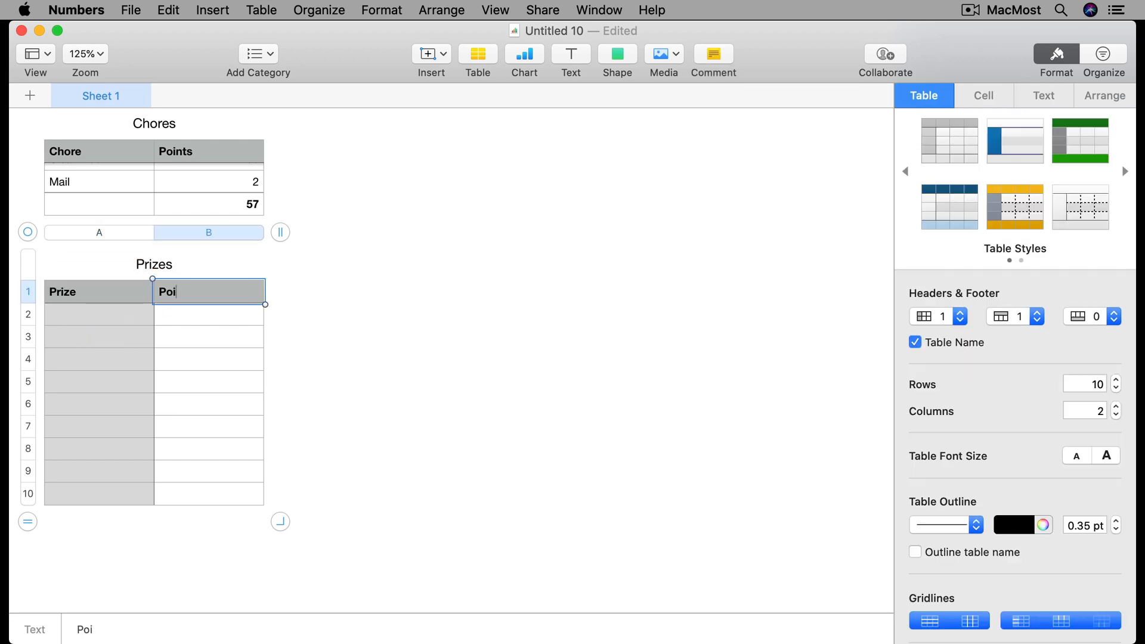
Step: Fill rows 2 and 3 of the Prizes table with Candy for 10 points and Cookie for 25 points
{"action": "left_click", "coordinate": [61, 320]}
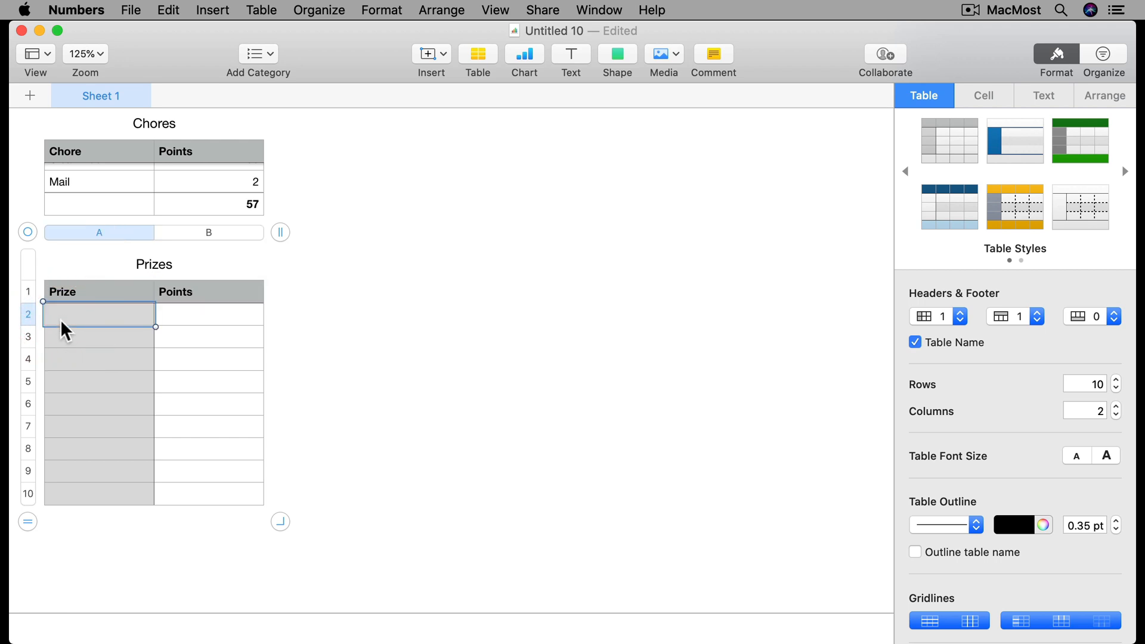
{"action": "type", "text": "Candy"}
{"action": "key", "text": "Tab"}
{"action": "type", "text": "10"}
{"action": "key", "text": "Return"}
{"action": "type", "text": "Cookie"}
{"action": "key", "text": "Tab"}
{"action": "type", "text": "25"}
{"action": "key", "text": "Return"}
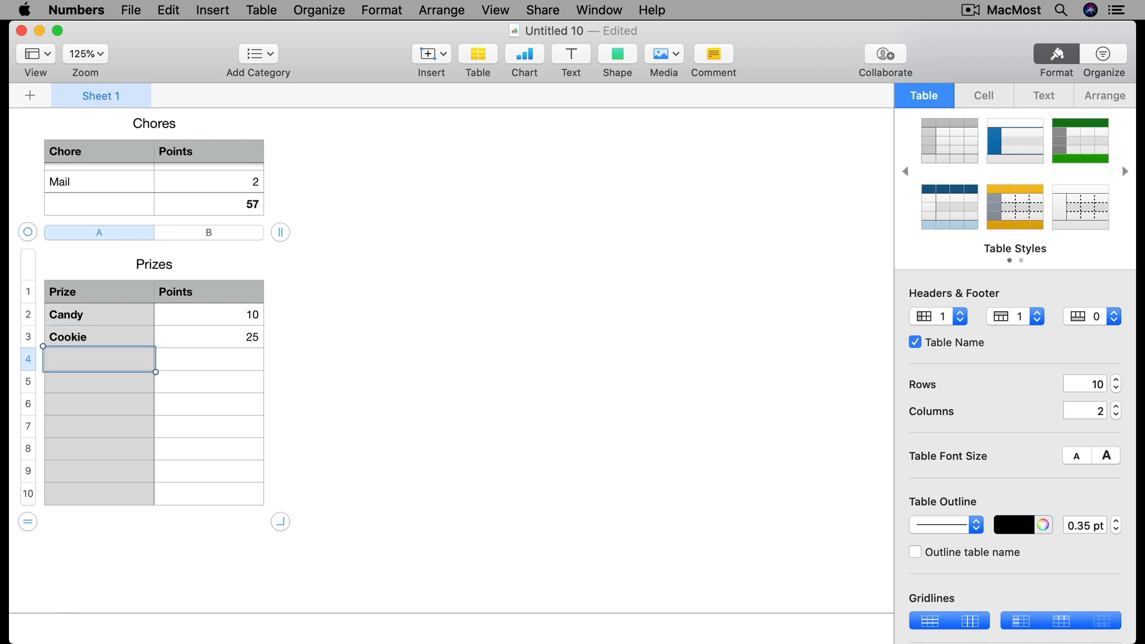
Step: Fill rows 4 and 5 of the Prizes table with Starbucks for 75 points and Video Game for 400 points
{"action": "type", "text": "Starbucks"}
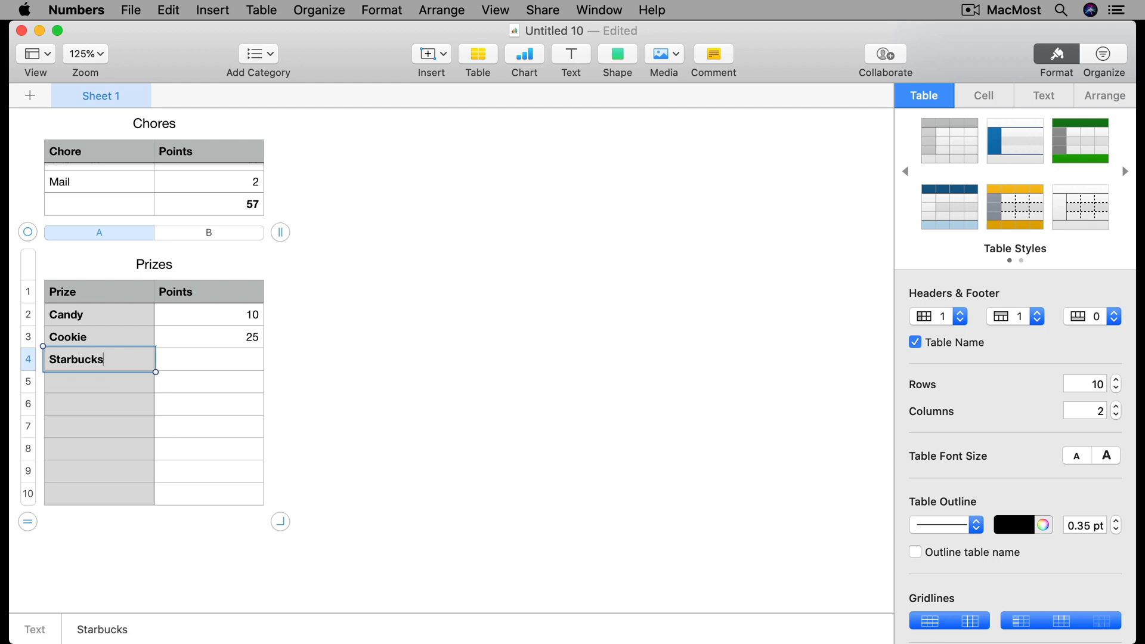
{"action": "key", "text": "Tab"}
{"action": "type", "text": "75"}
{"action": "key", "text": "Return"}
{"action": "type", "text": "Video Game"}
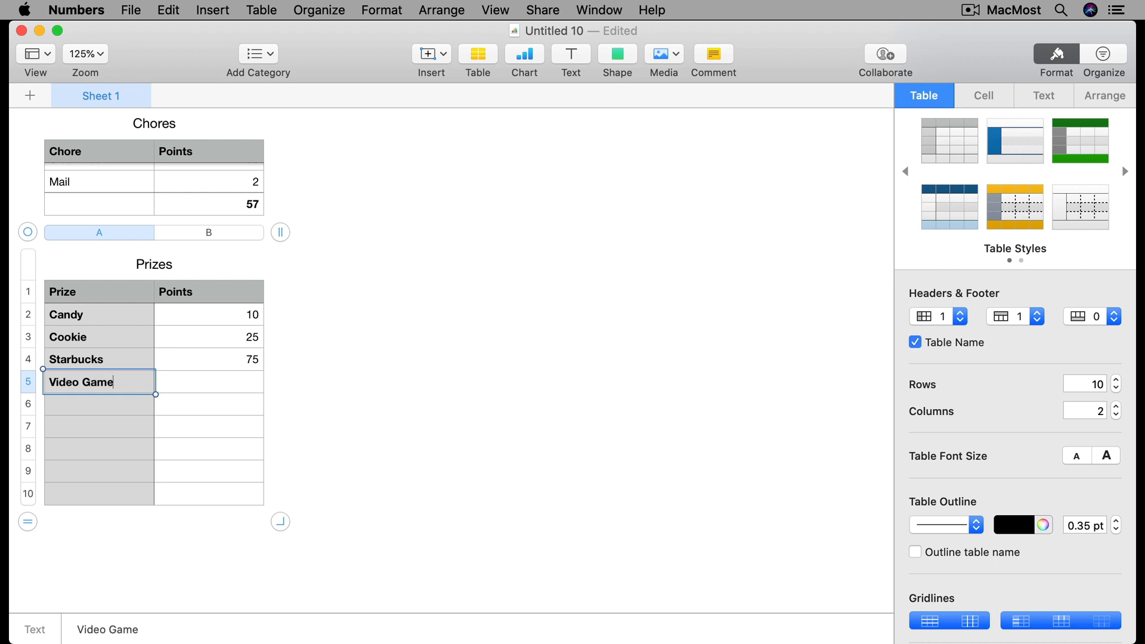
{"action": "key", "text": "Tab"}
{"action": "type", "text": "400"}
{"action": "key", "text": "Return"}
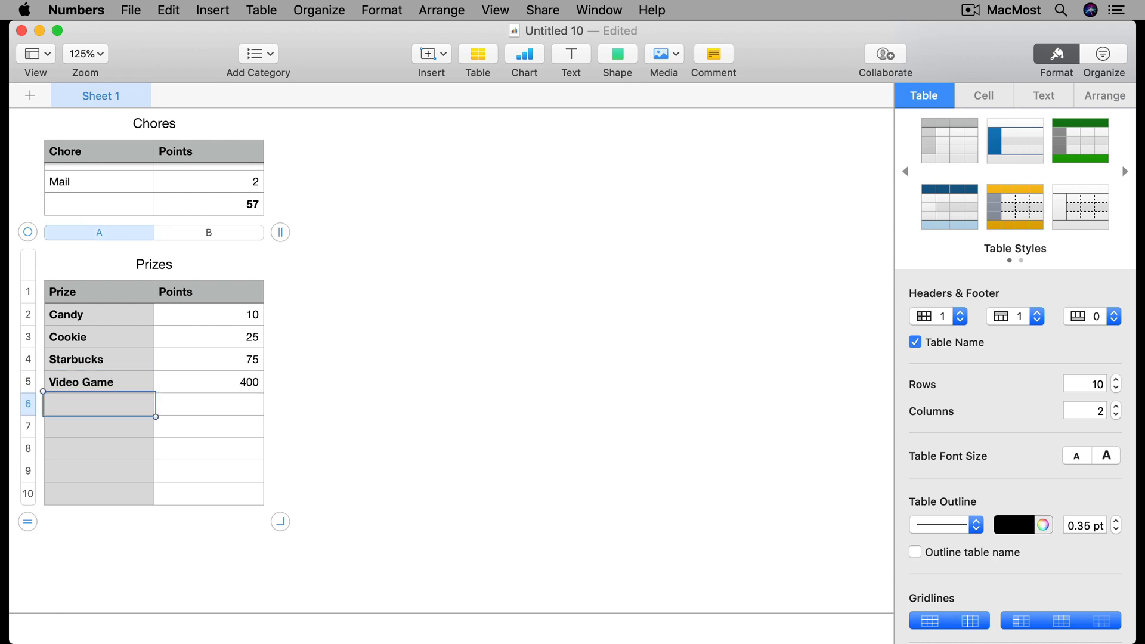
Step: Enter Pony for 1000000 points in row 6 of the Prizes table and remove the empty rows below it
{"action": "type", "text": "Pony"}
{"action": "key", "text": "Tab"}
{"action": "type", "text": "1000000"}
{"action": "key", "text": "Return"}
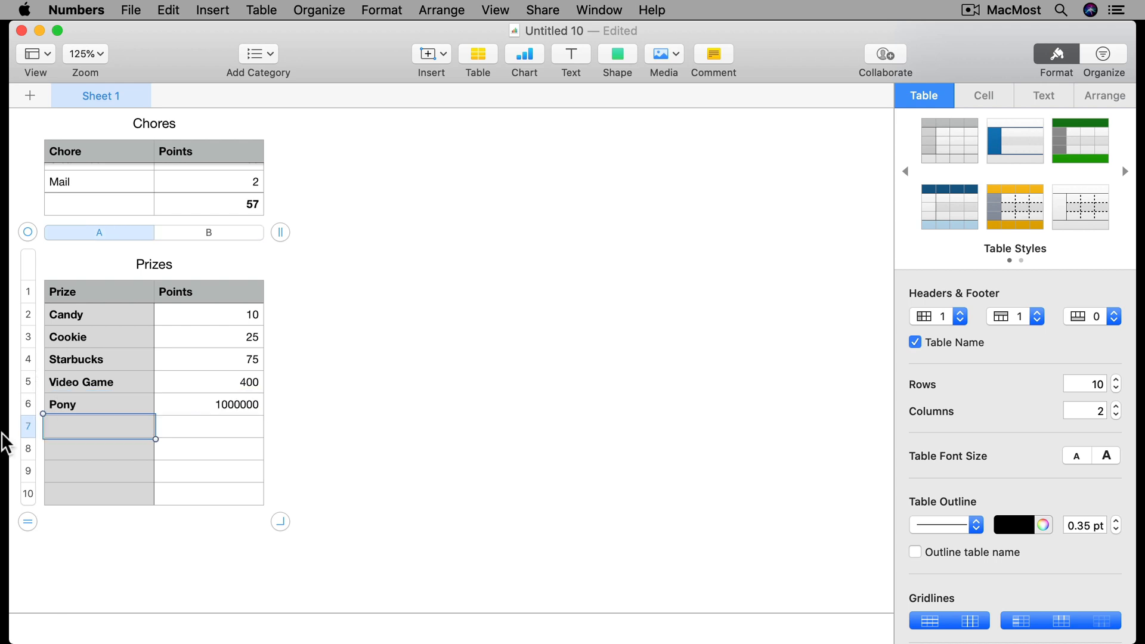
{"action": "left_click_drag", "start_coordinate": [27, 521], "coordinate": [26, 421]}
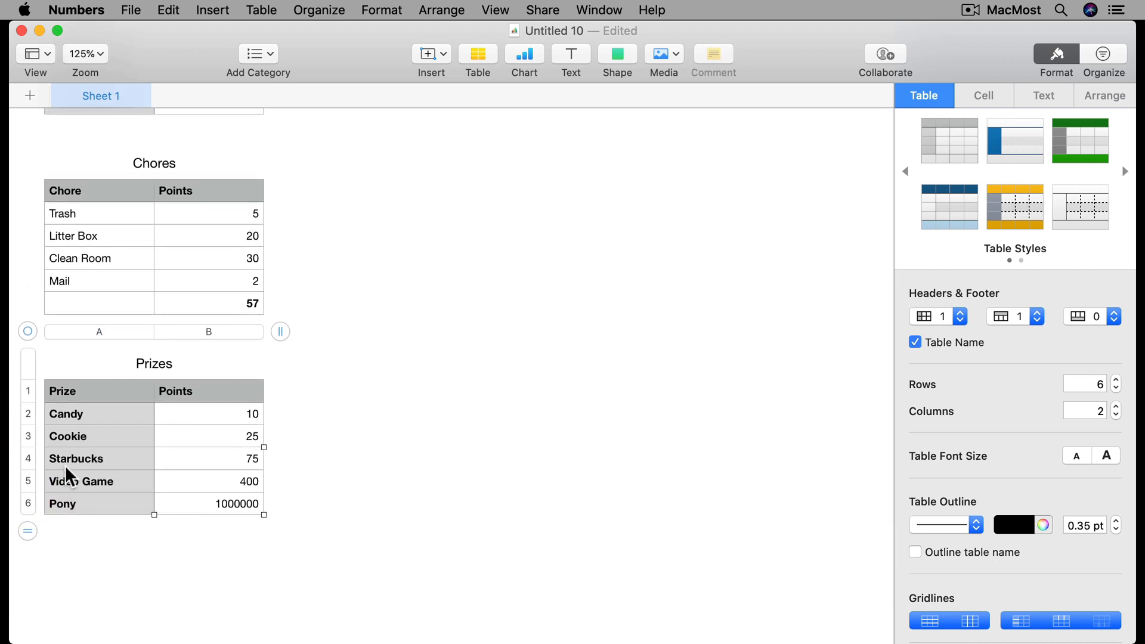
Step: Move the Prizes table up beside the Chore Points table, aligned with its top edge
{"action": "left_click_drag", "start_coordinate": [37, 332], "coordinate": [308, 127]}
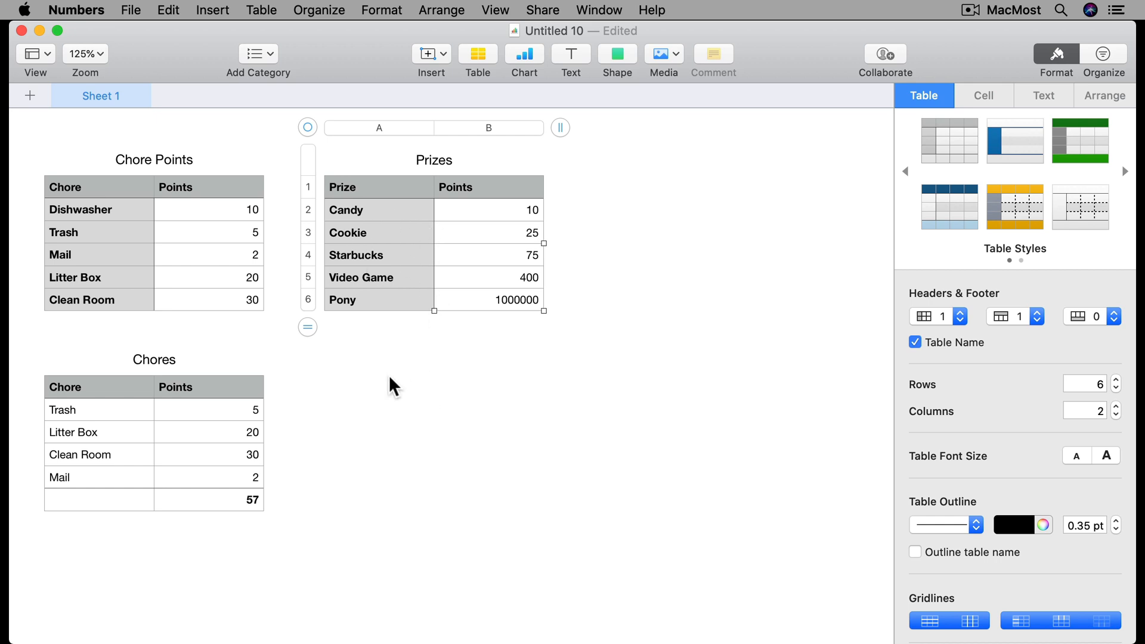
{"action": "left_click", "coordinate": [230, 496]}
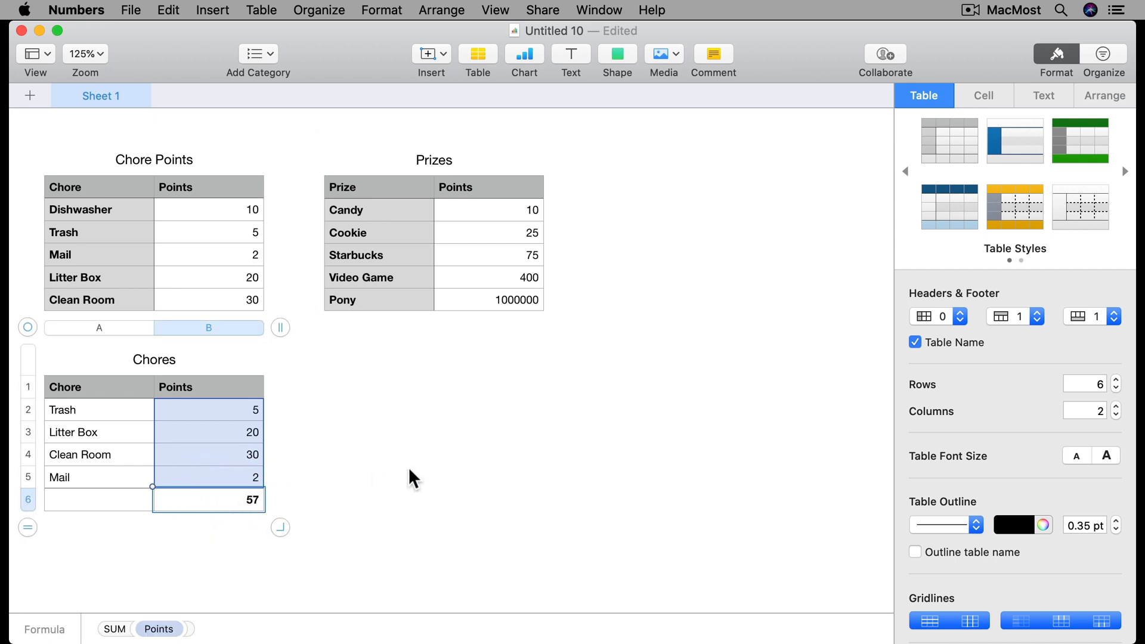
Step: Add a plain table without headers, reduced to a single cell, directly below the Prizes table
{"action": "left_click", "coordinate": [477, 56]}
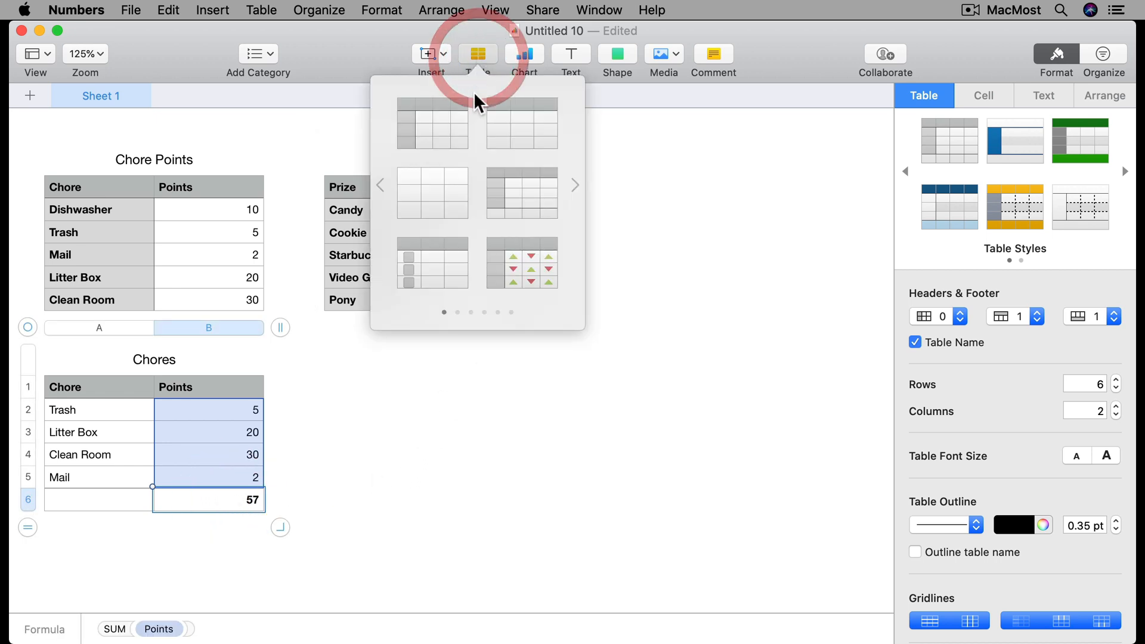
{"action": "left_click", "coordinate": [427, 202]}
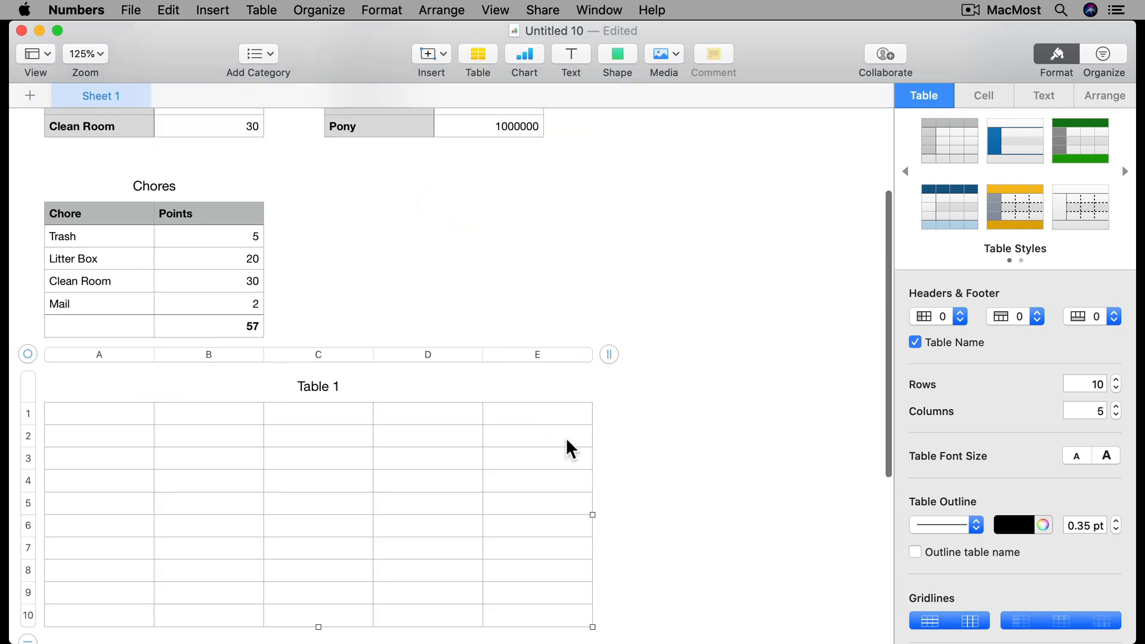
{"action": "left_click_drag", "start_coordinate": [608, 355], "coordinate": [235, 365]}
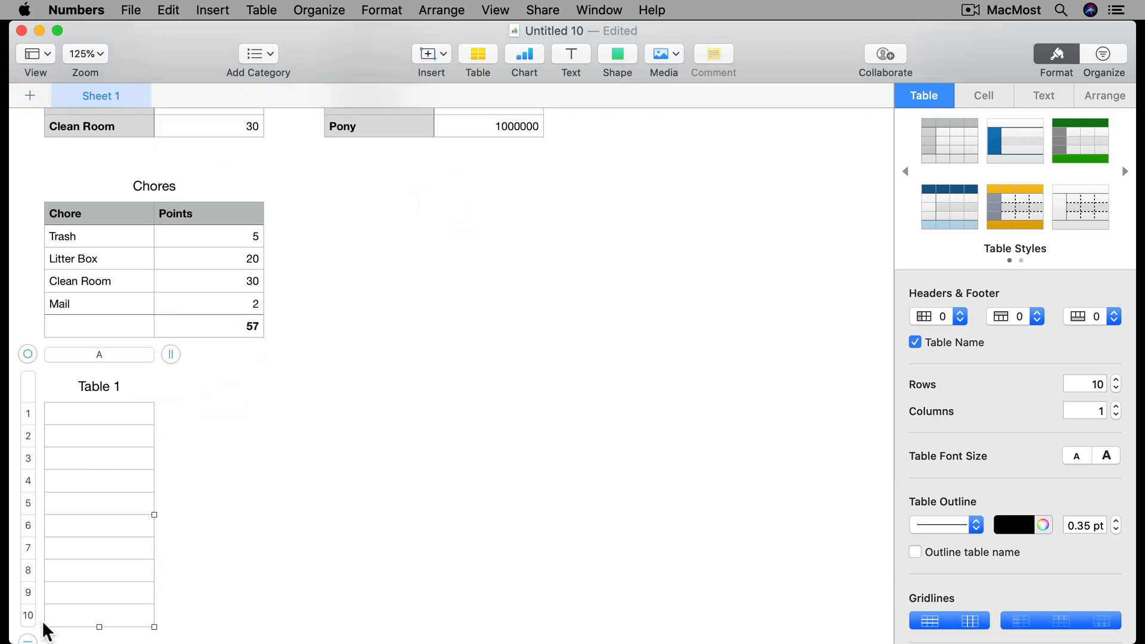
{"action": "left_click_drag", "start_coordinate": [28, 628], "coordinate": [26, 426]}
{"action": "left_click_drag", "start_coordinate": [27, 354], "coordinate": [306, 144]}
{"action": "scroll", "coordinate": [517, 206], "scroll_direction": "up", "scroll_amount": 5}
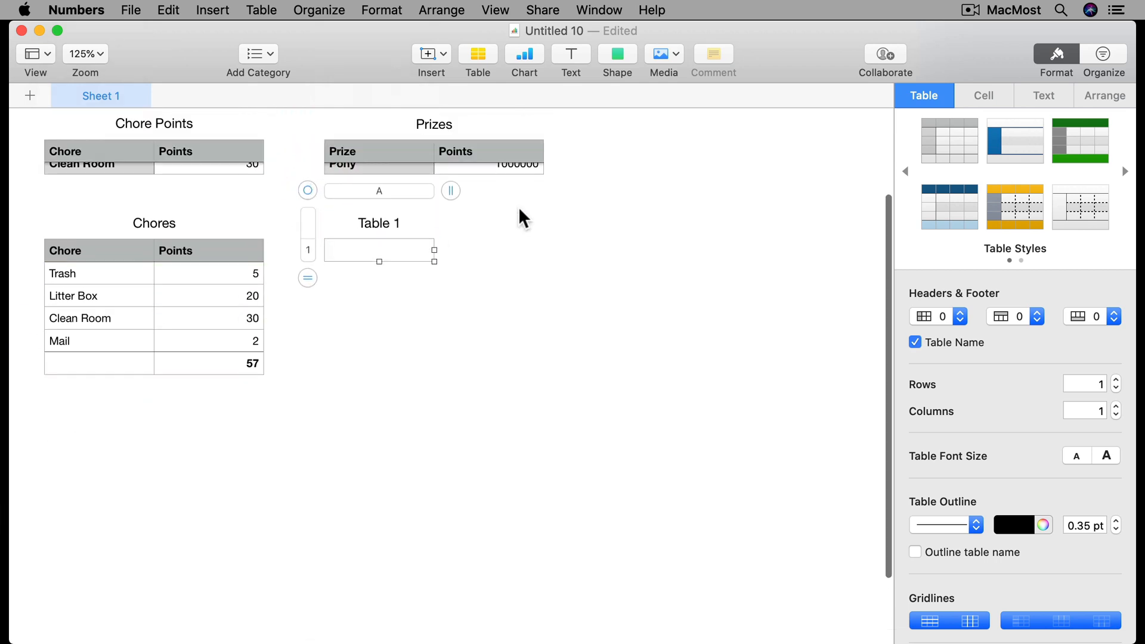
Step: Start a LOOKUP formula in the single-cell table, using the Chores total in B6 as the search value without preserving its row
{"action": "double_click", "coordinate": [397, 384]}
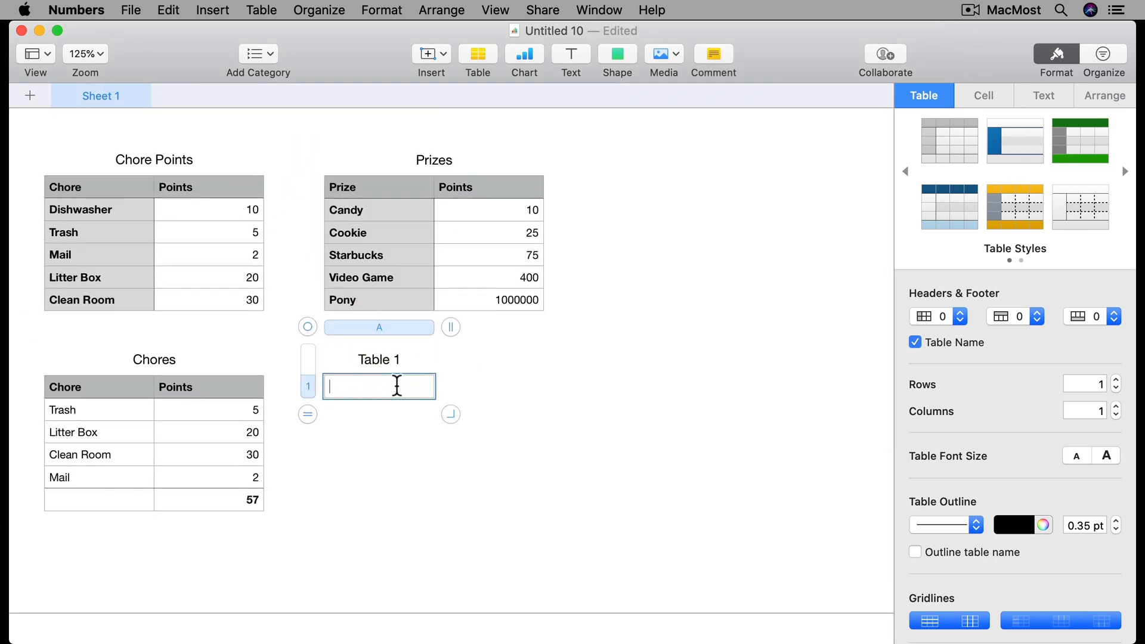
{"action": "type", "text": "=loo"}
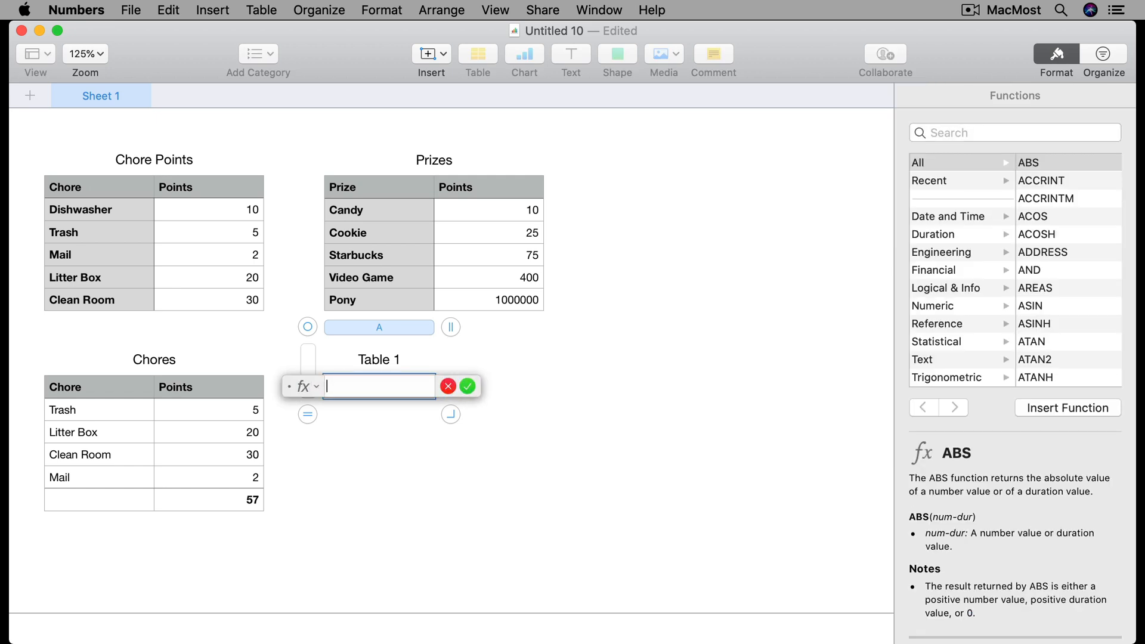
{"action": "type", "text": "ku"}
{"action": "key", "text": "Return"}
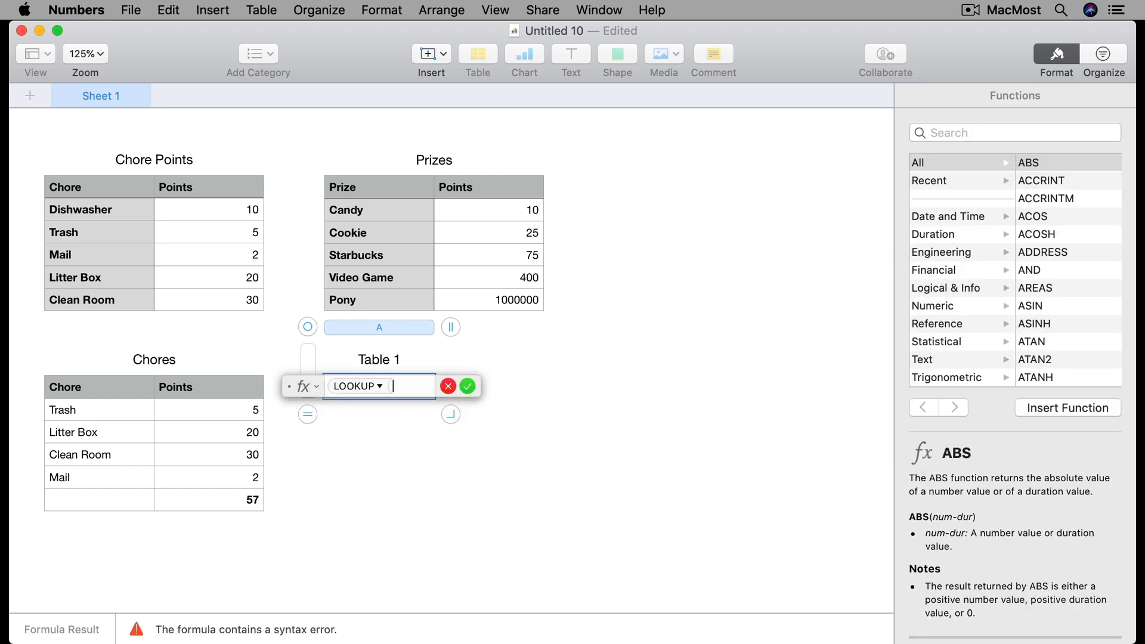
{"action": "left_click", "coordinate": [216, 499]}
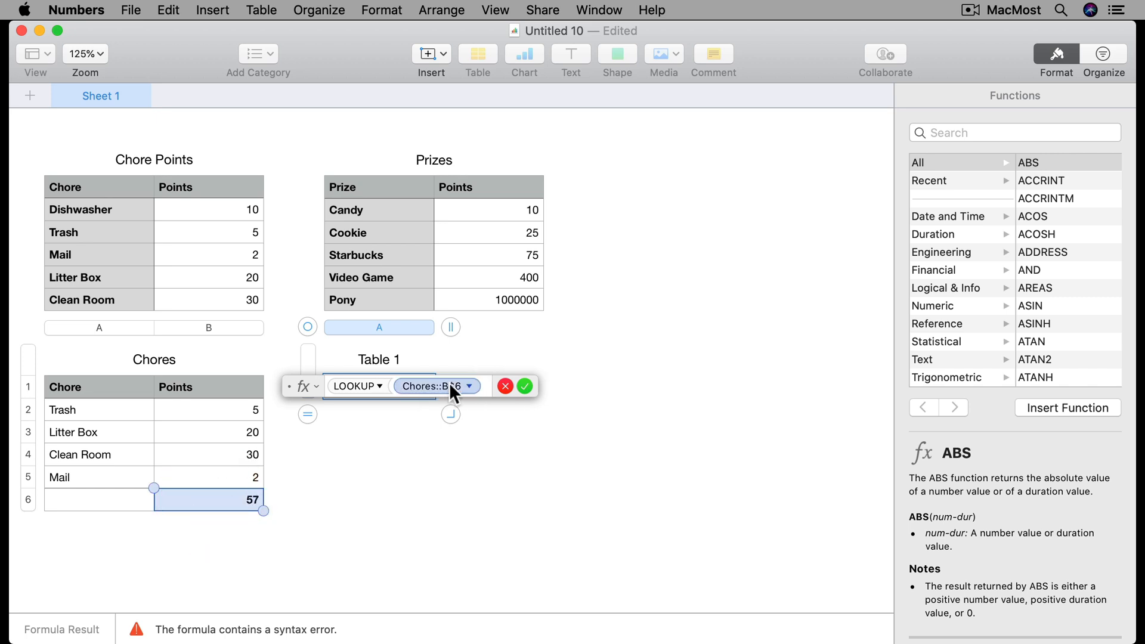
{"action": "left_click", "coordinate": [470, 386]}
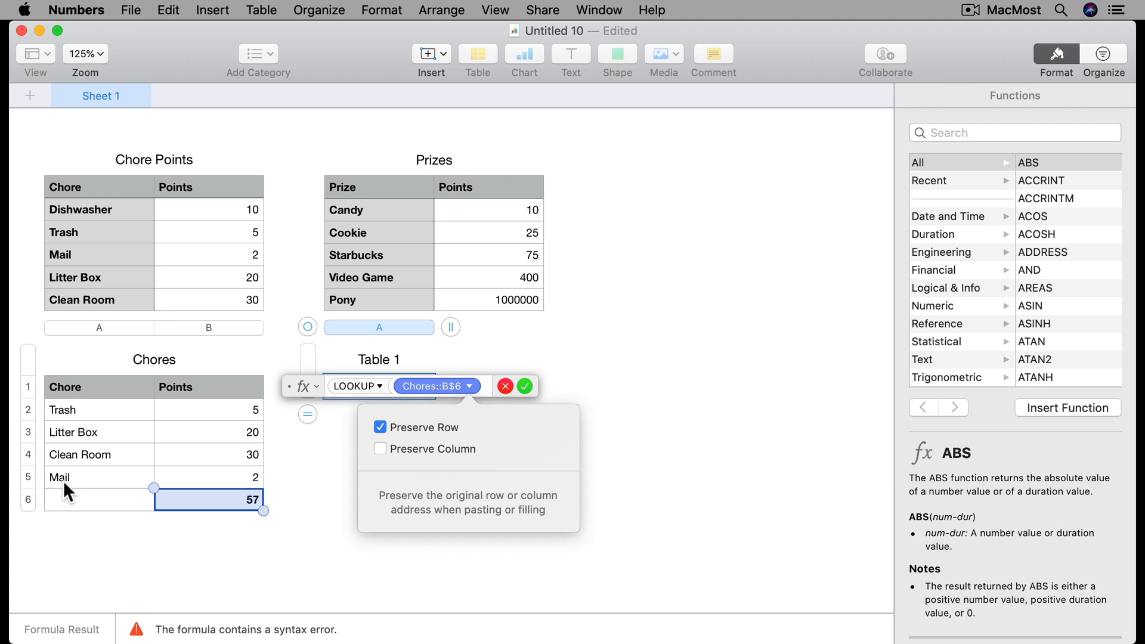
{"action": "left_click", "coordinate": [379, 426]}
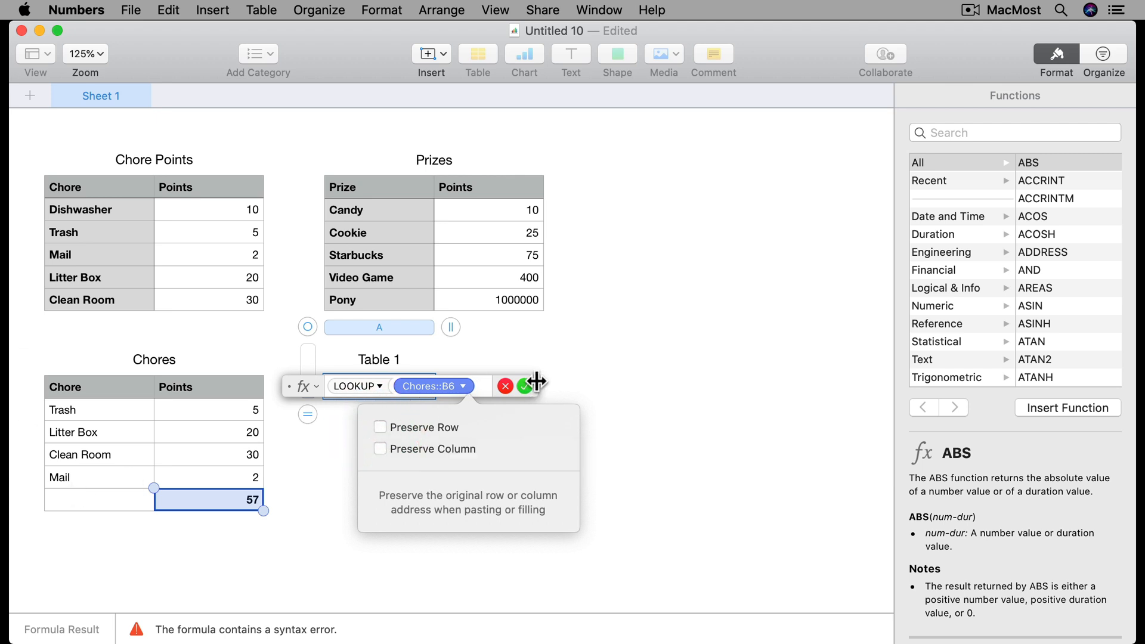
Step: Complete the LOOKUP formula with the Prizes Points column as the search range and Prizes column A as the result range
{"action": "left_click", "coordinate": [479, 385]}
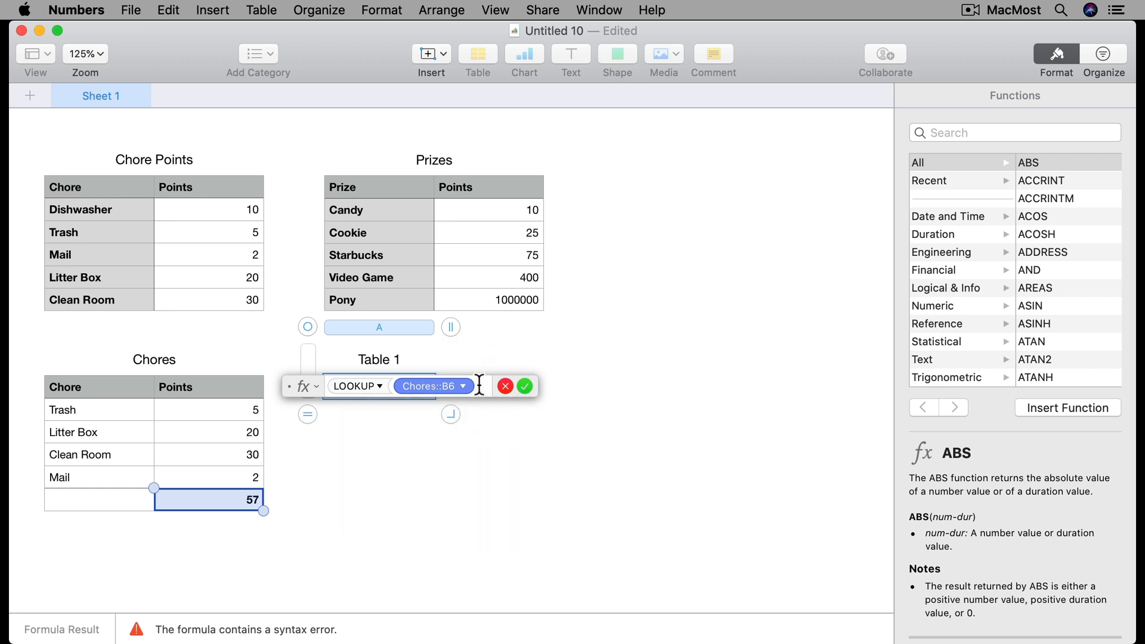
{"action": "type", "text": ","}
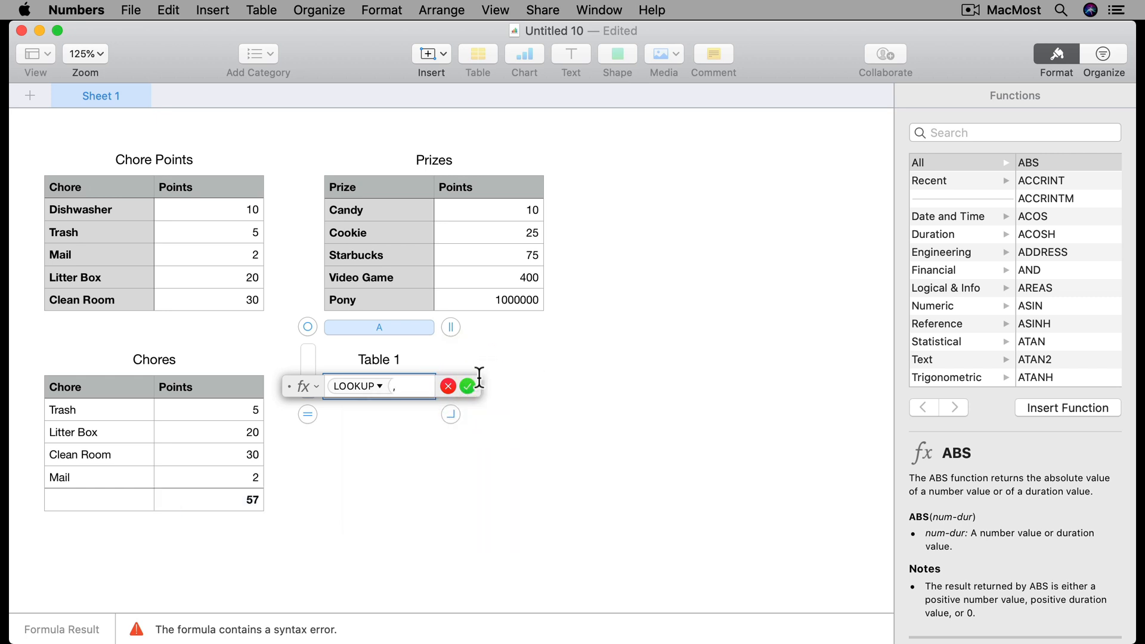
{"action": "key", "text": "super+z"}
{"action": "type", "text": ","}
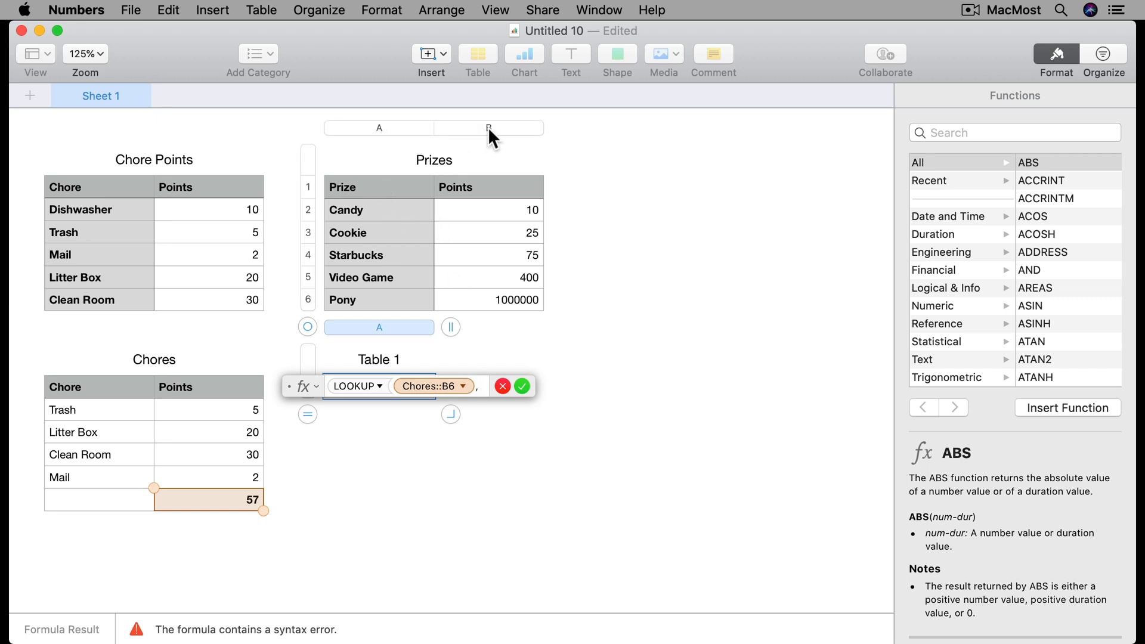
{"action": "left_click", "coordinate": [488, 127]}
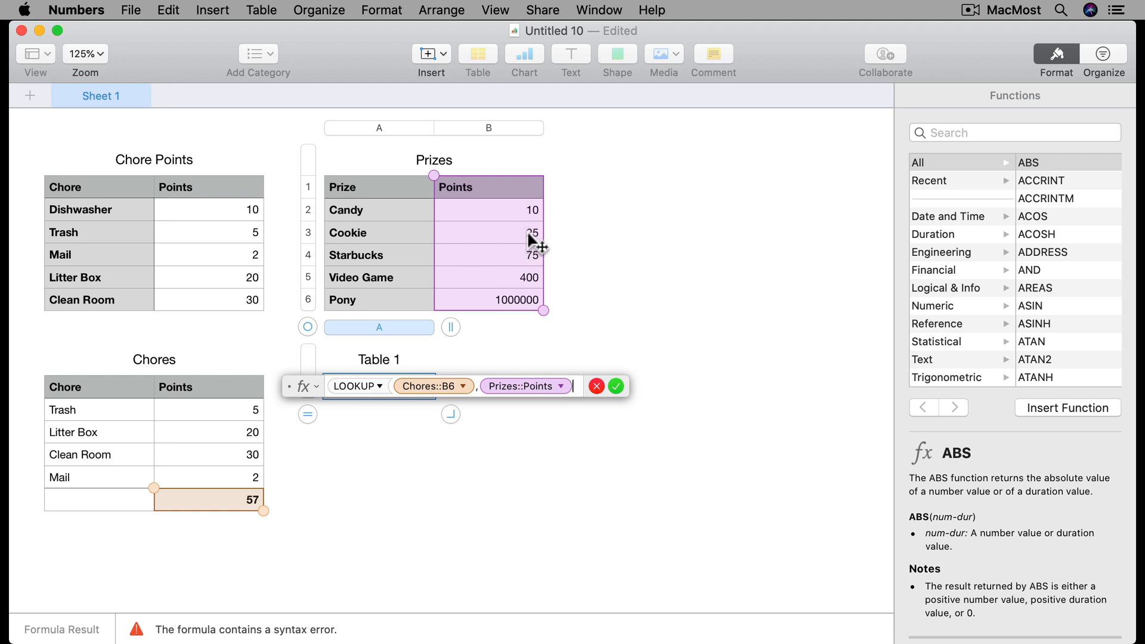
{"action": "type", "text": ","}
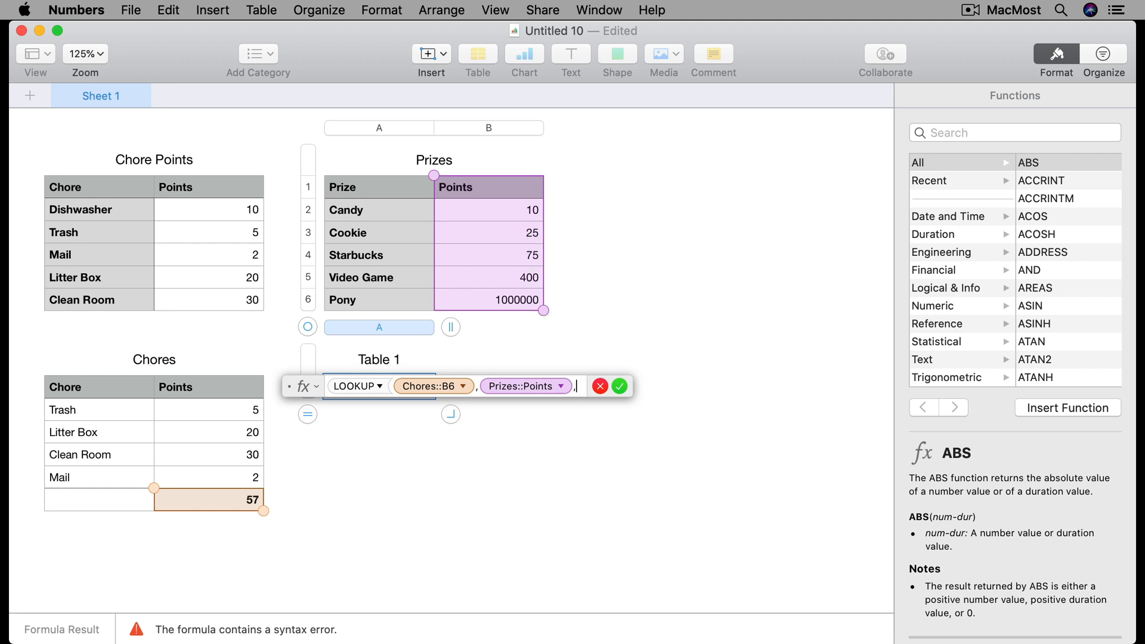
{"action": "left_click", "coordinate": [388, 128]}
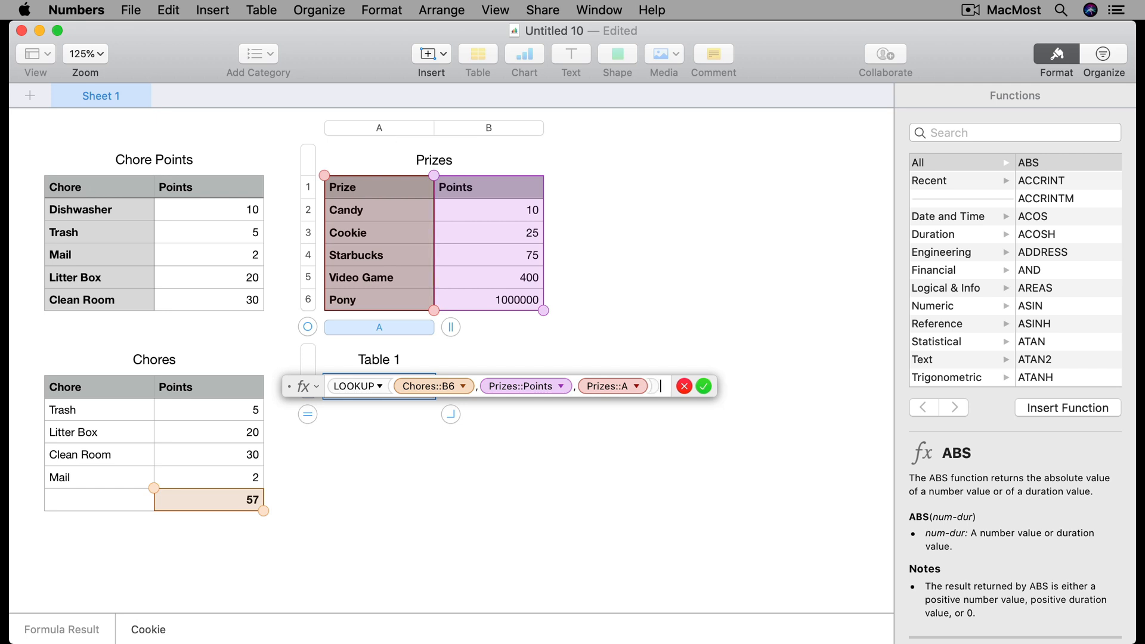
{"action": "key", "text": "Return"}
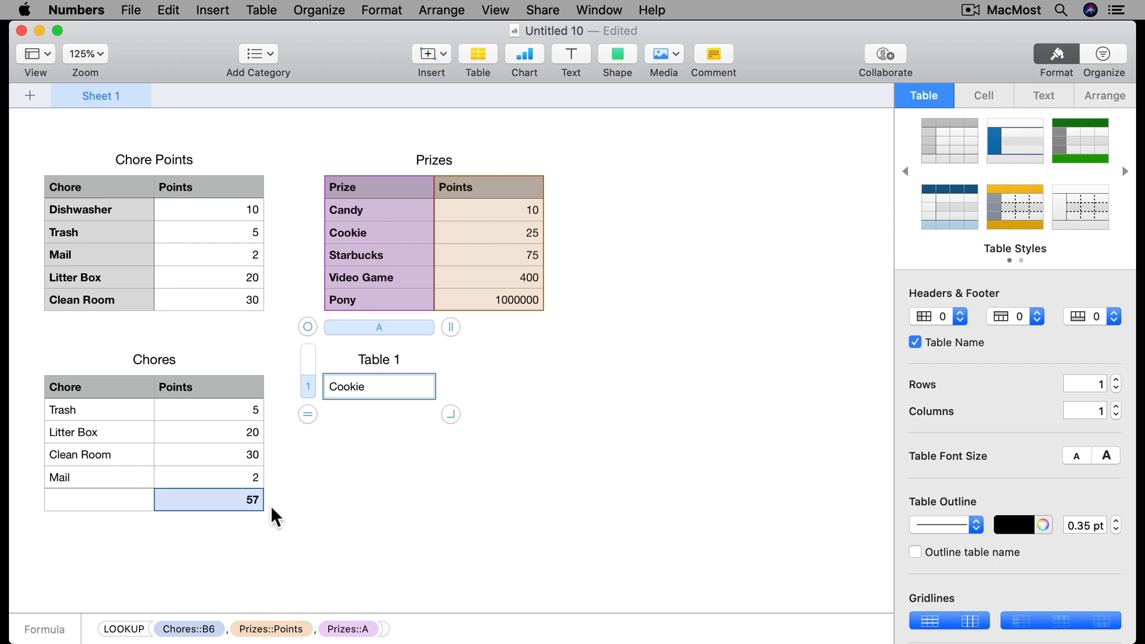
Step: Add a new row after Mail in the Chores table and enter Clean Room as its chore
{"action": "left_click", "coordinate": [110, 475]}
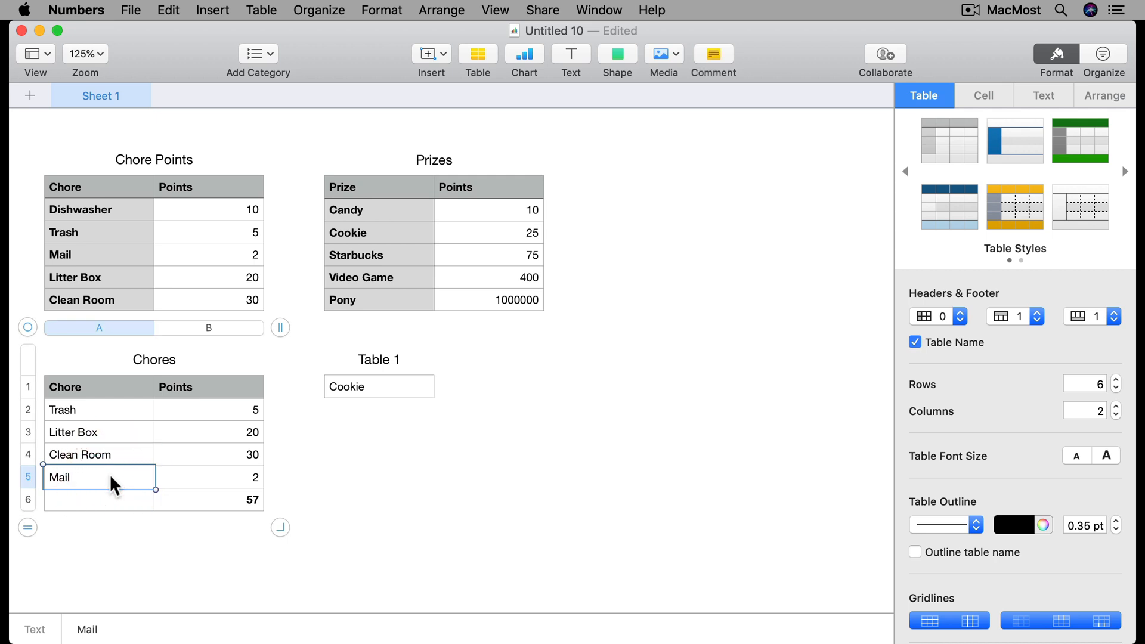
{"action": "key", "text": "Return"}
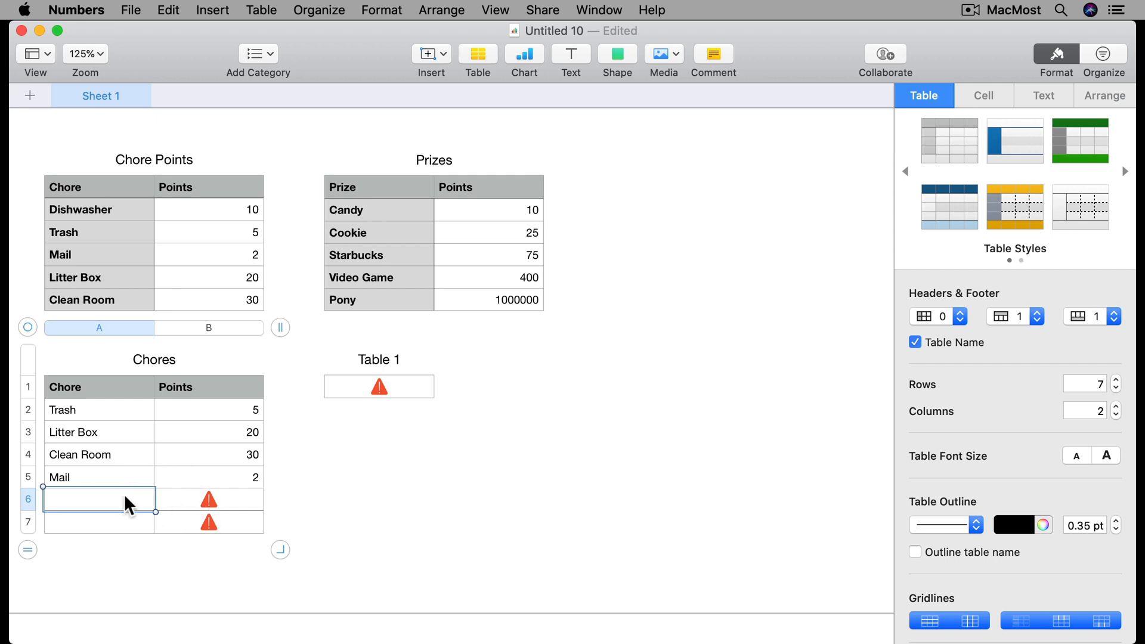
{"action": "type", "text": "Clean Room"}
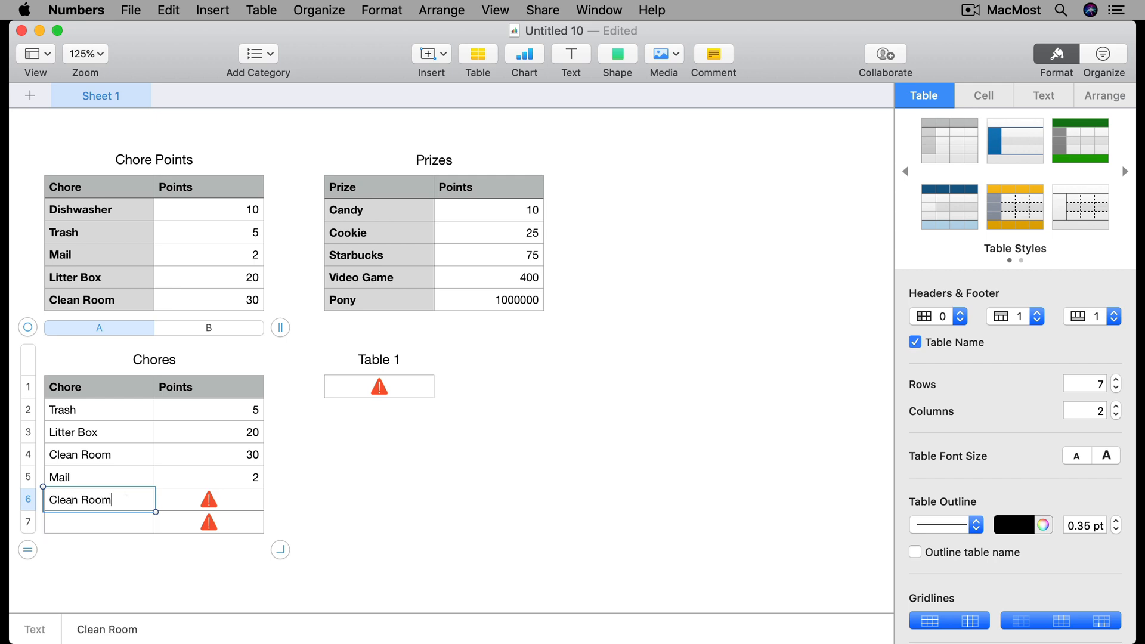
{"action": "key", "text": "Tab"}
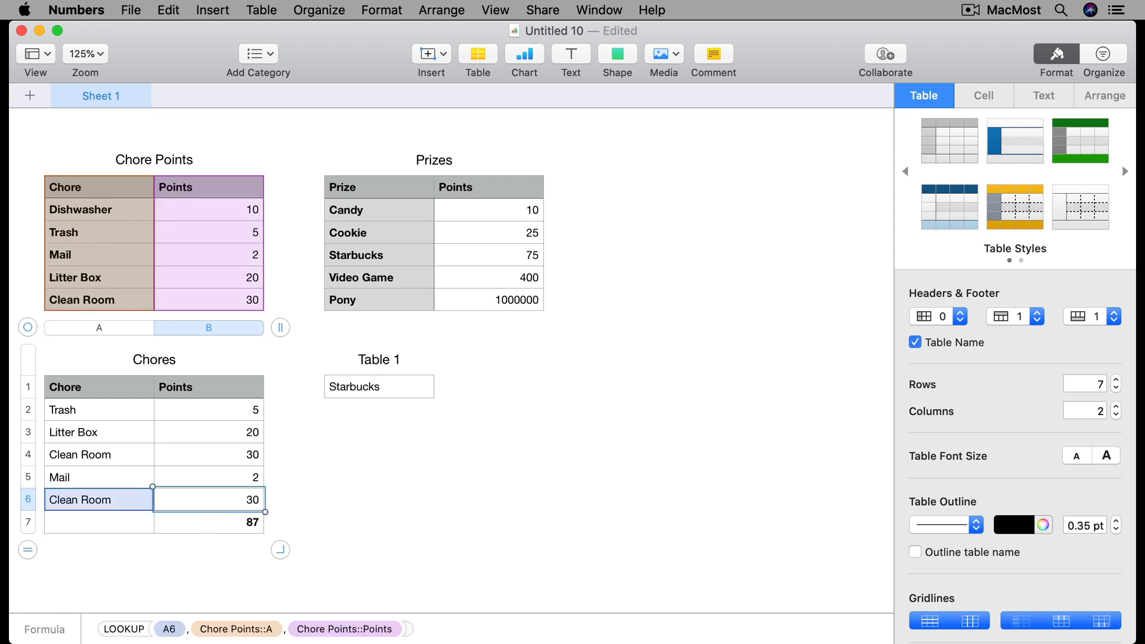
Step: Check the Chores total formula and which Chores cell the single-cell table's LOOKUP formula references
{"action": "left_click", "coordinate": [247, 521]}
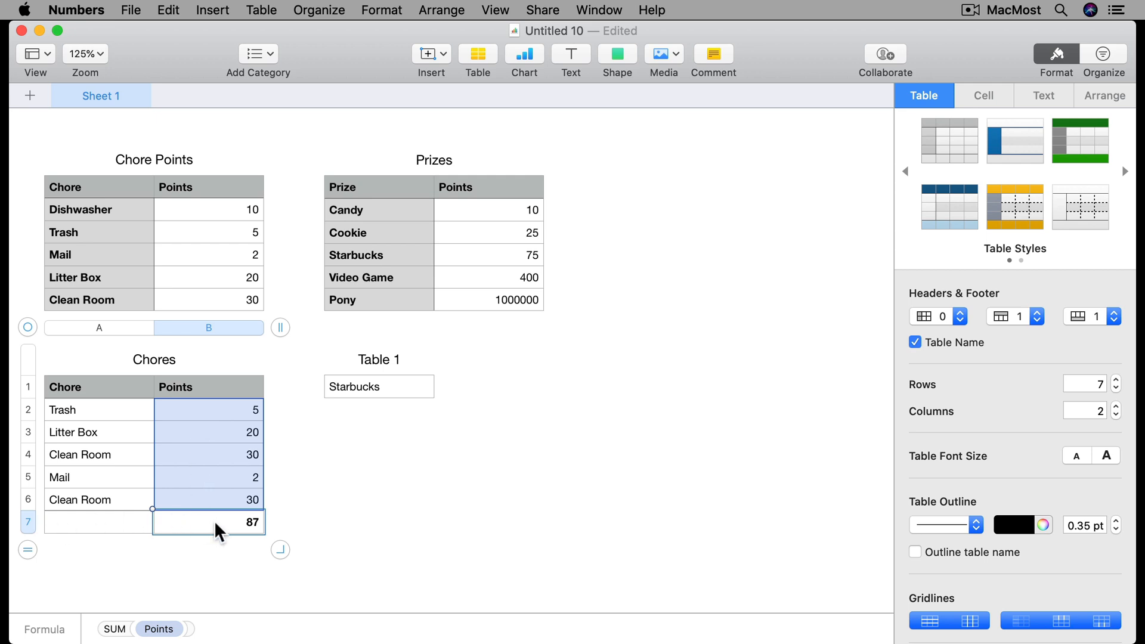
{"action": "double_click", "coordinate": [378, 388]}
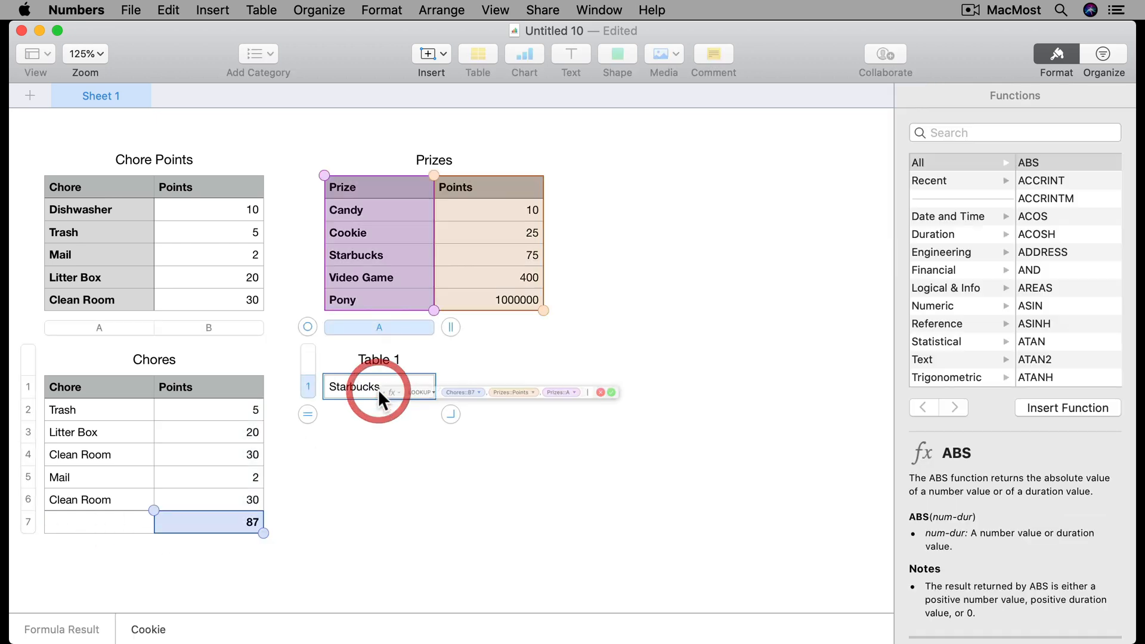
{"action": "left_click", "coordinate": [460, 386]}
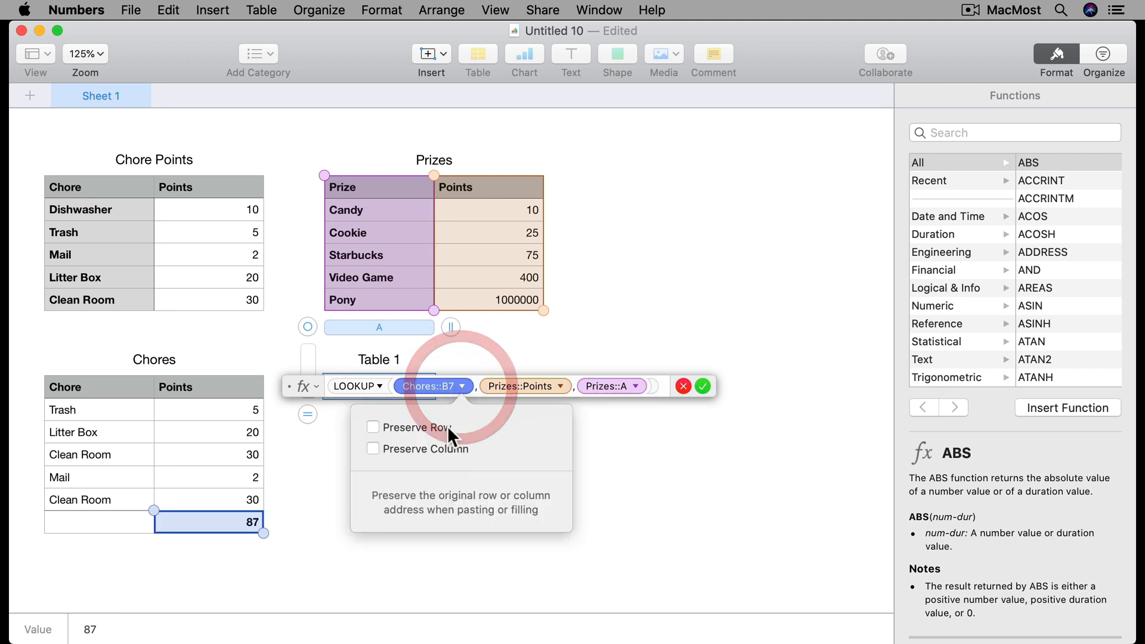
{"action": "left_click", "coordinate": [704, 386]}
{"action": "left_click", "coordinate": [703, 386]}
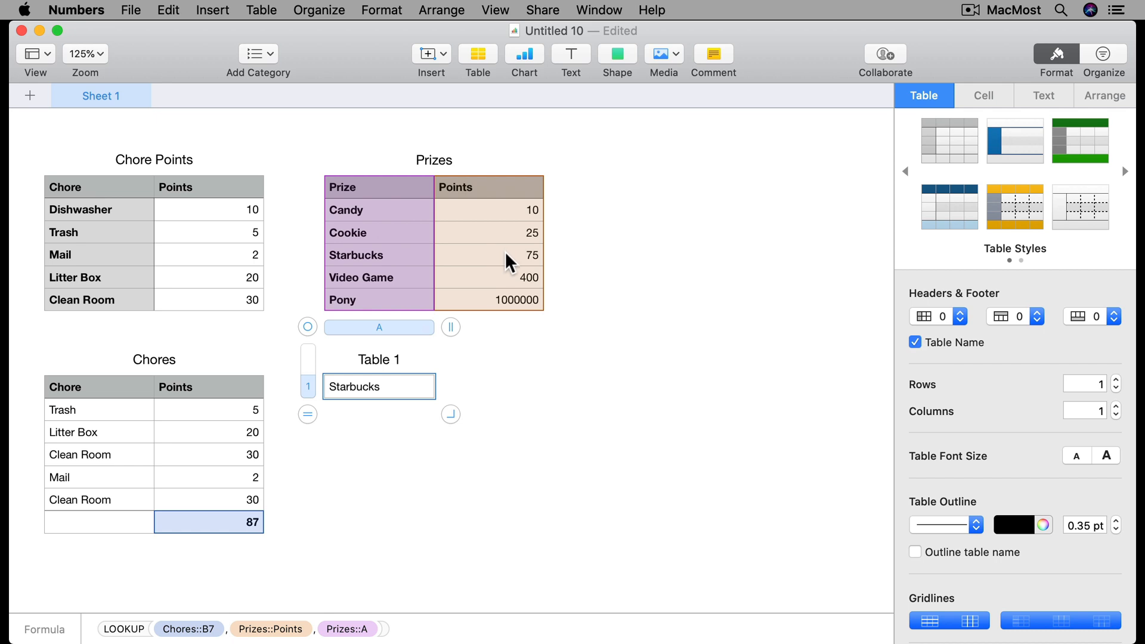
Step: Rename the single-cell table from Table 1 to "Prize!"
{"action": "left_click", "coordinate": [373, 357]}
{"action": "left_click", "coordinate": [373, 359]}
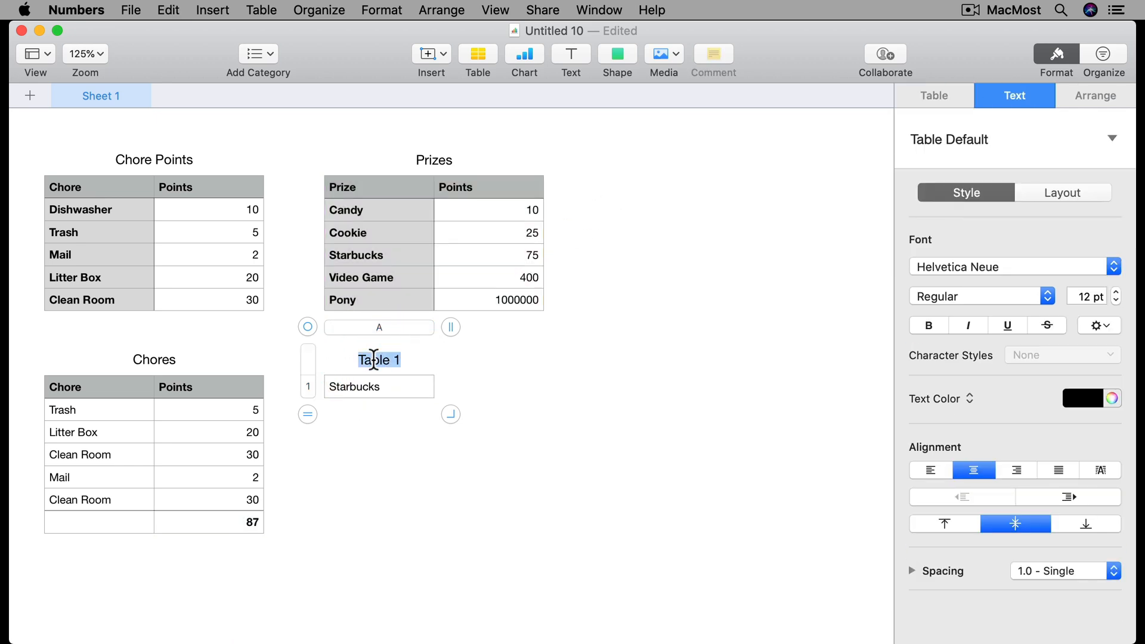
{"action": "type", "text": "Prize!"}
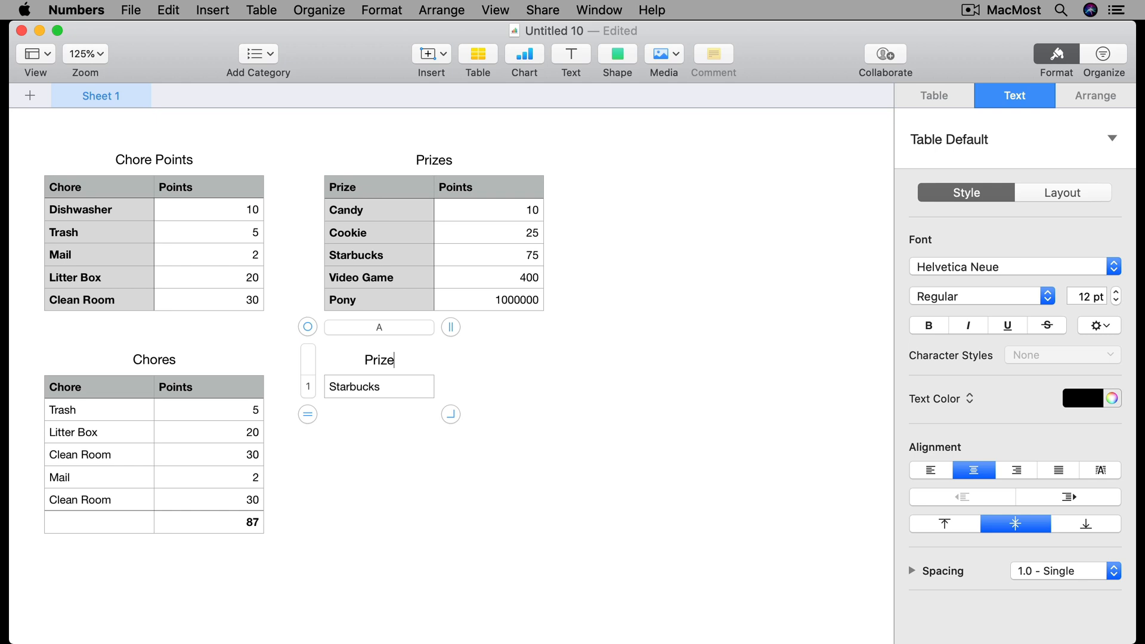
Step: Enlarge the Prize! table so its single cell is wider and taller, nearly as wide as the Prizes table
{"action": "left_click", "coordinate": [367, 383]}
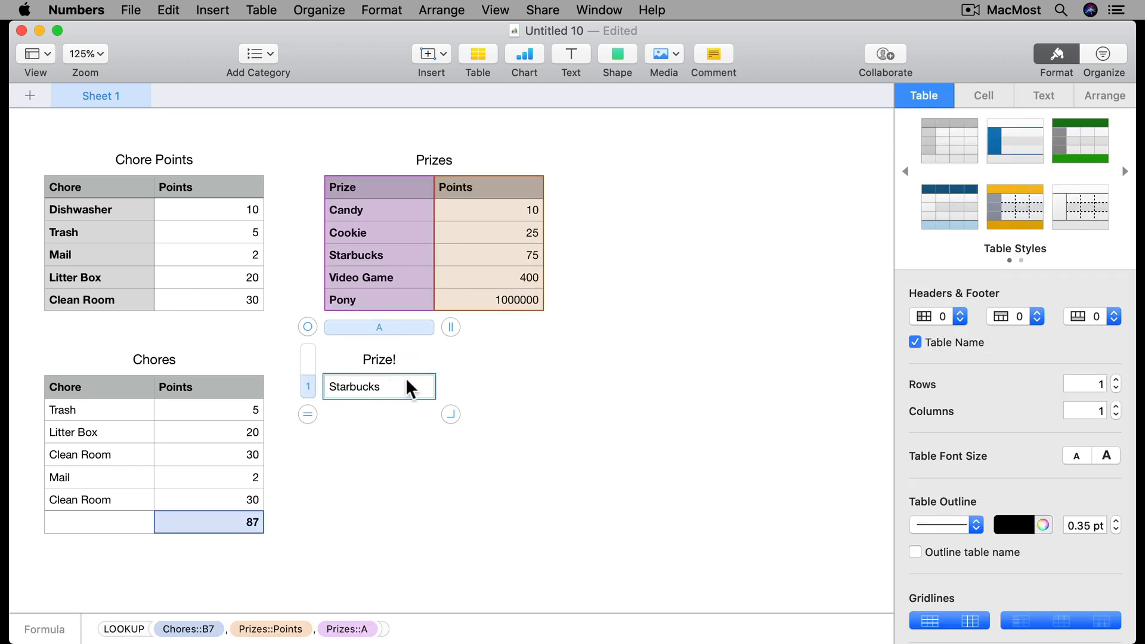
{"action": "left_click", "coordinate": [307, 326]}
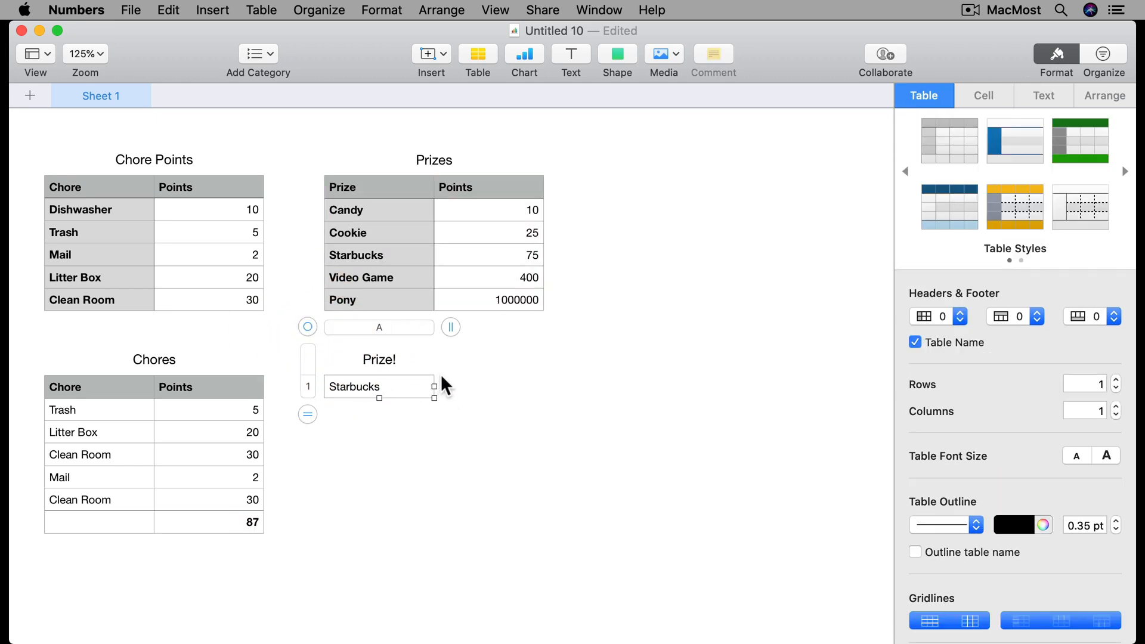
{"action": "left_click_drag", "start_coordinate": [435, 387], "coordinate": [428, 421]}
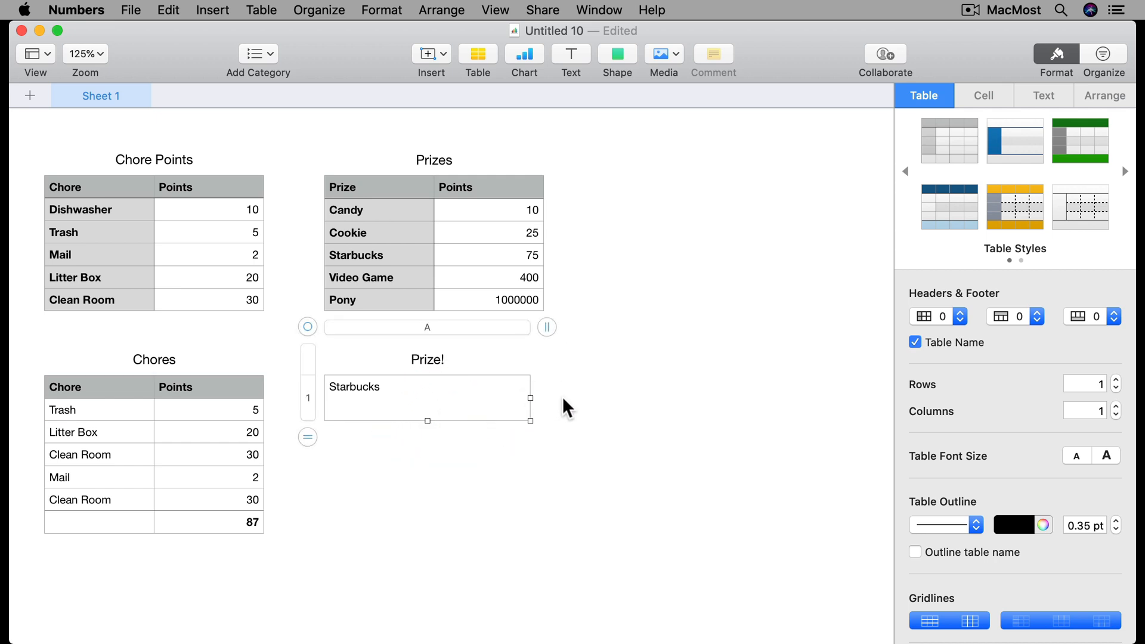
Step: Format the Prize! table's text as bold 18 pt, centred both horizontally and vertically in the cell
{"action": "left_click", "coordinate": [1033, 97]}
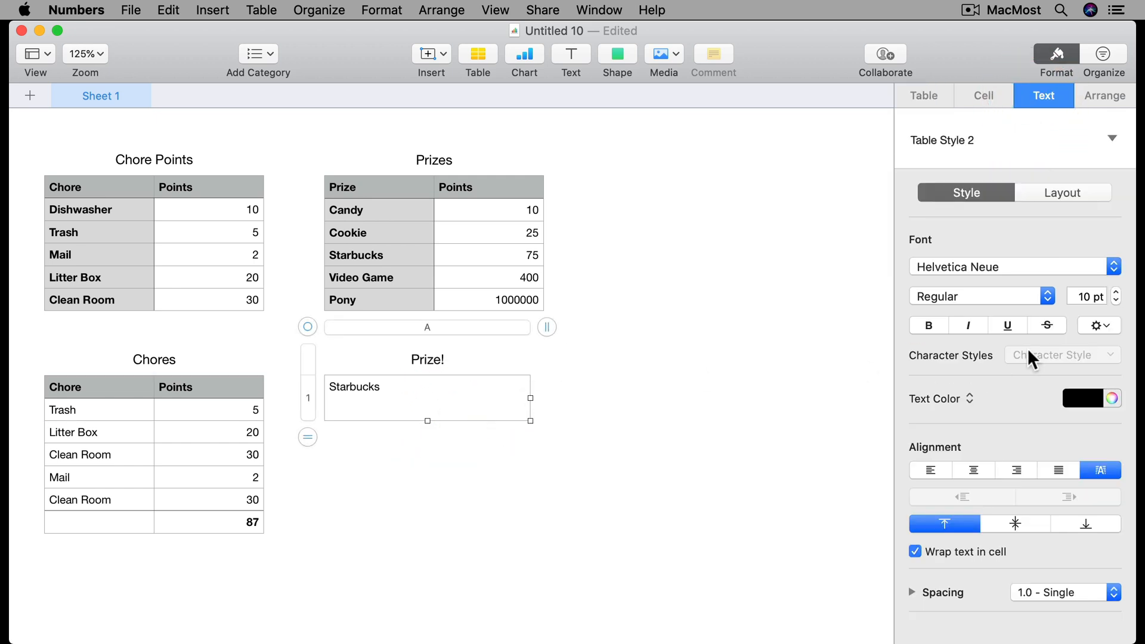
{"action": "left_click", "coordinate": [973, 470]}
{"action": "left_click", "coordinate": [929, 326]}
{"action": "left_click", "coordinate": [1017, 524]}
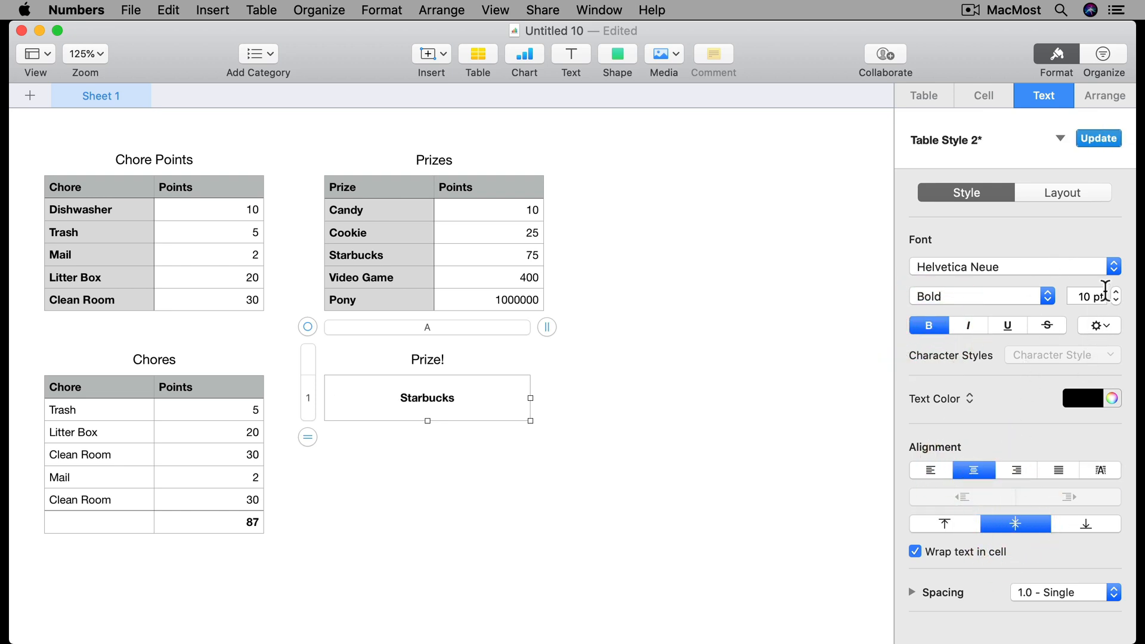
{"action": "left_click_drag", "start_coordinate": [1117, 291], "coordinate": [1116, 292]}
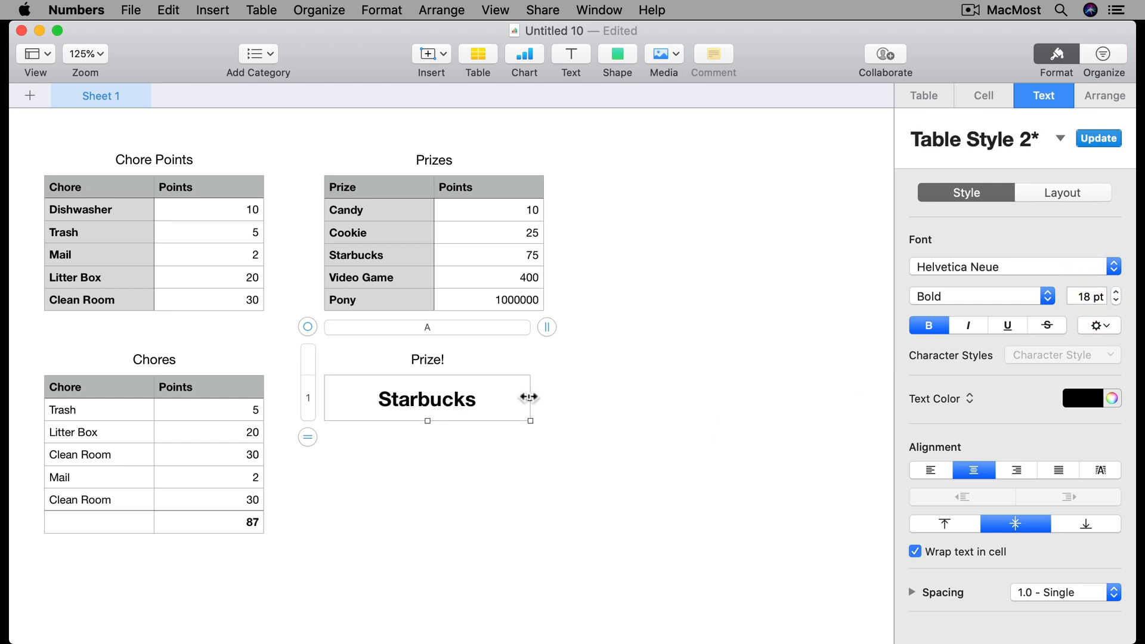
Step: Widen the Prize! table until it matches the width of the Prizes table above
{"action": "left_click_drag", "start_coordinate": [529, 398], "coordinate": [544, 398]}
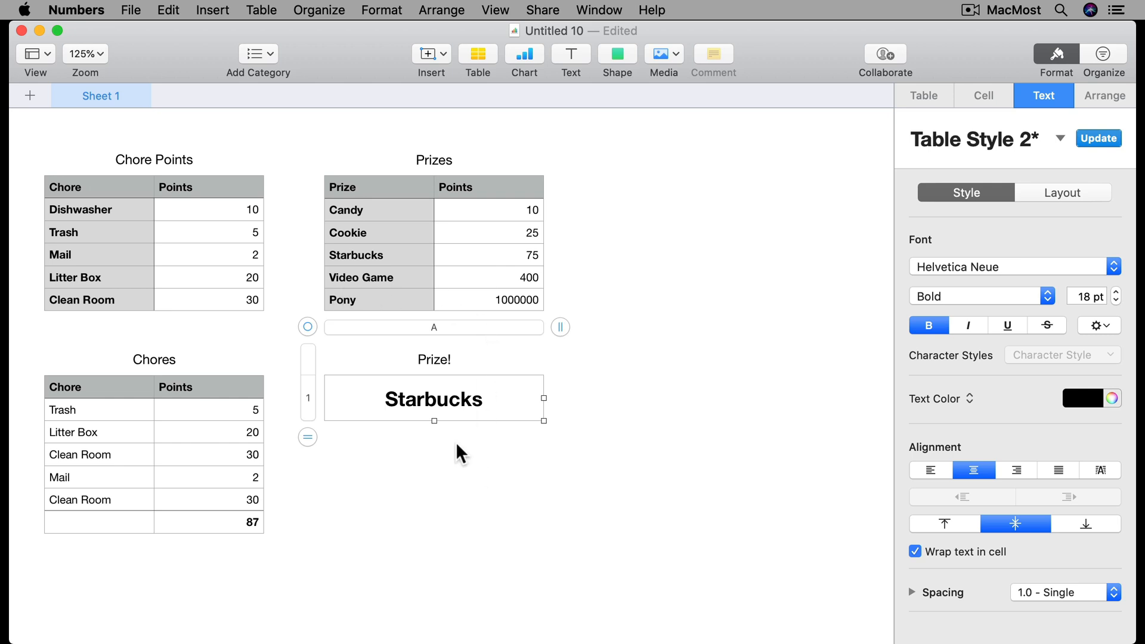
{"action": "left_click", "coordinate": [439, 442]}
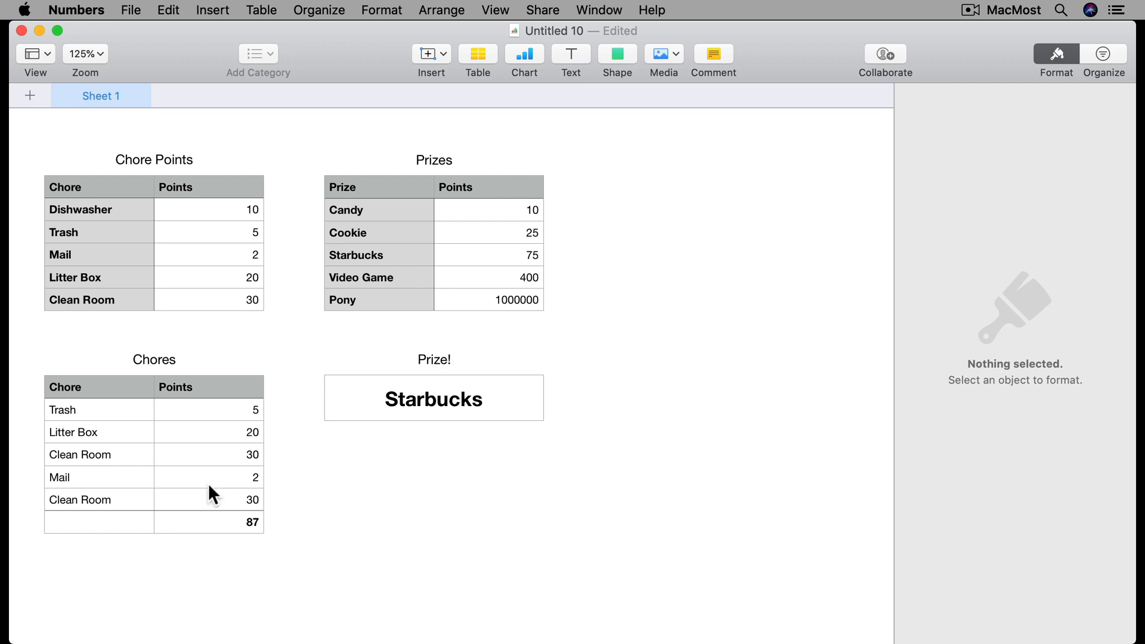
Step: Add a new table with one header row below the Prize! table and reduce it to two columns
{"action": "left_click", "coordinate": [477, 53]}
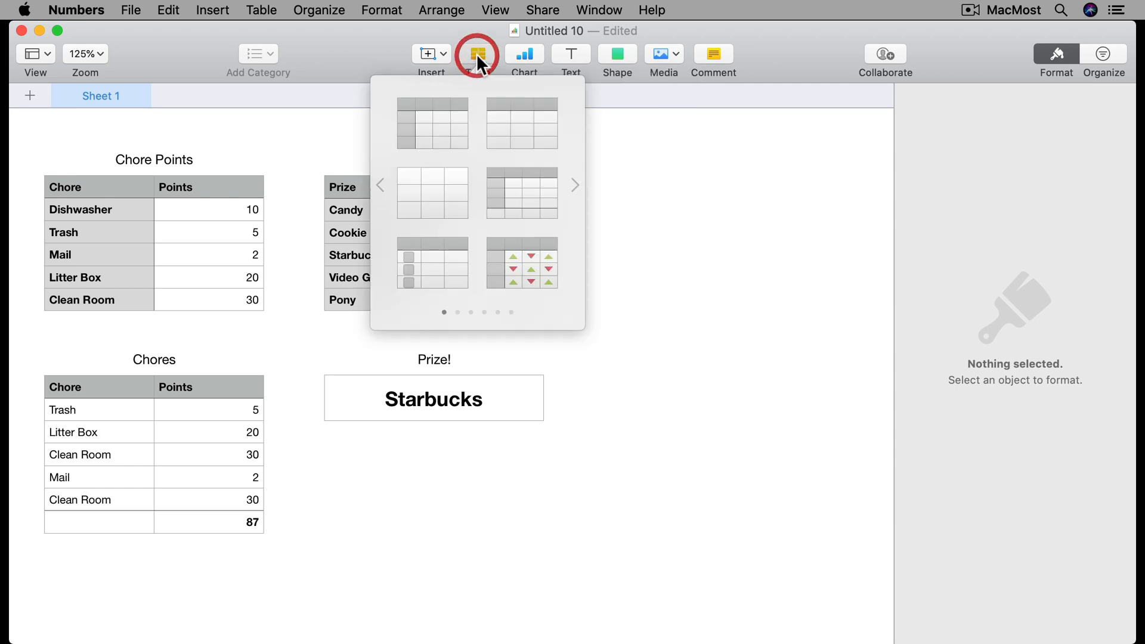
{"action": "left_click", "coordinate": [528, 123]}
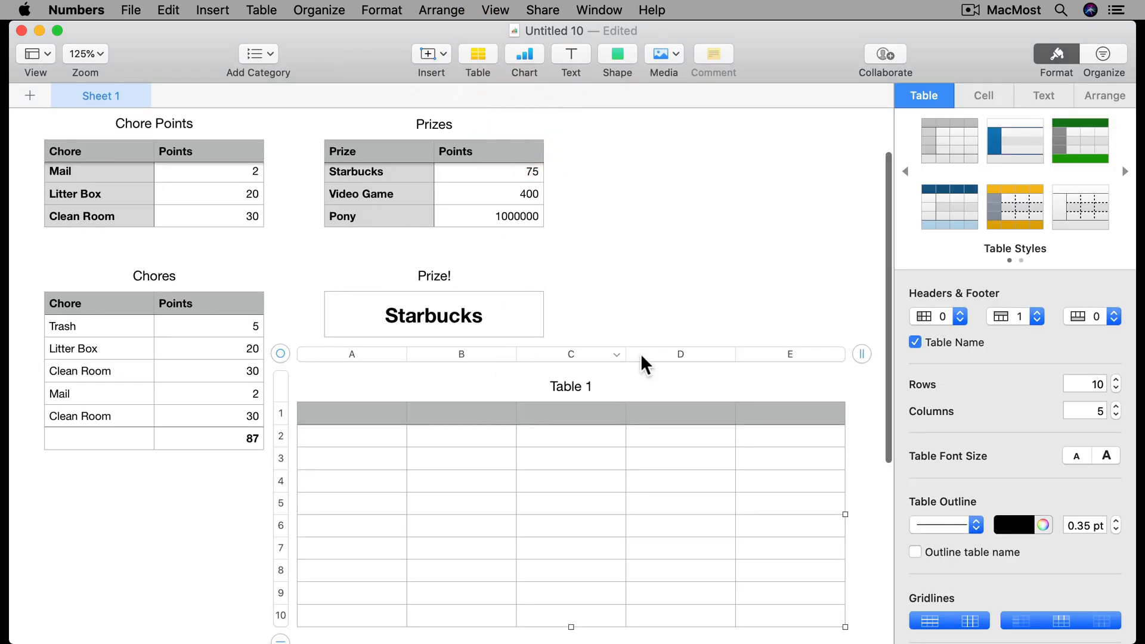
{"action": "left_click_drag", "start_coordinate": [862, 354], "coordinate": [582, 373]}
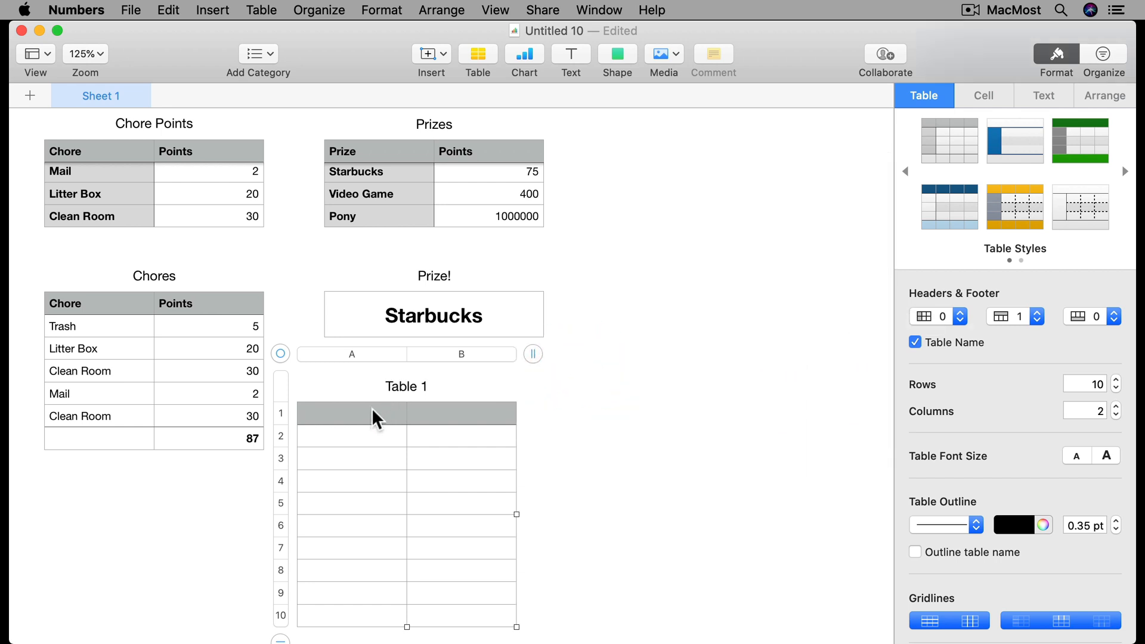
Step: Label the new table's header cells "Prize" and "Points", and enter "Cookie" as the first prize
{"action": "left_click", "coordinate": [360, 414]}
{"action": "type", "text": "P"}
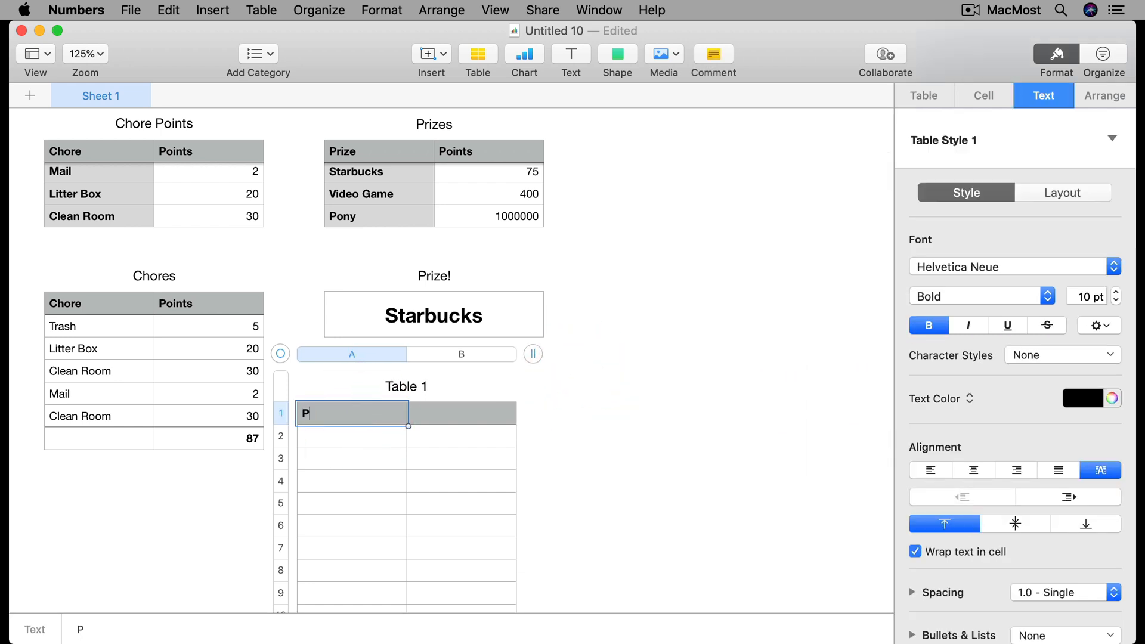
{"action": "type", "text": "rize"}
{"action": "key", "text": "Tab"}
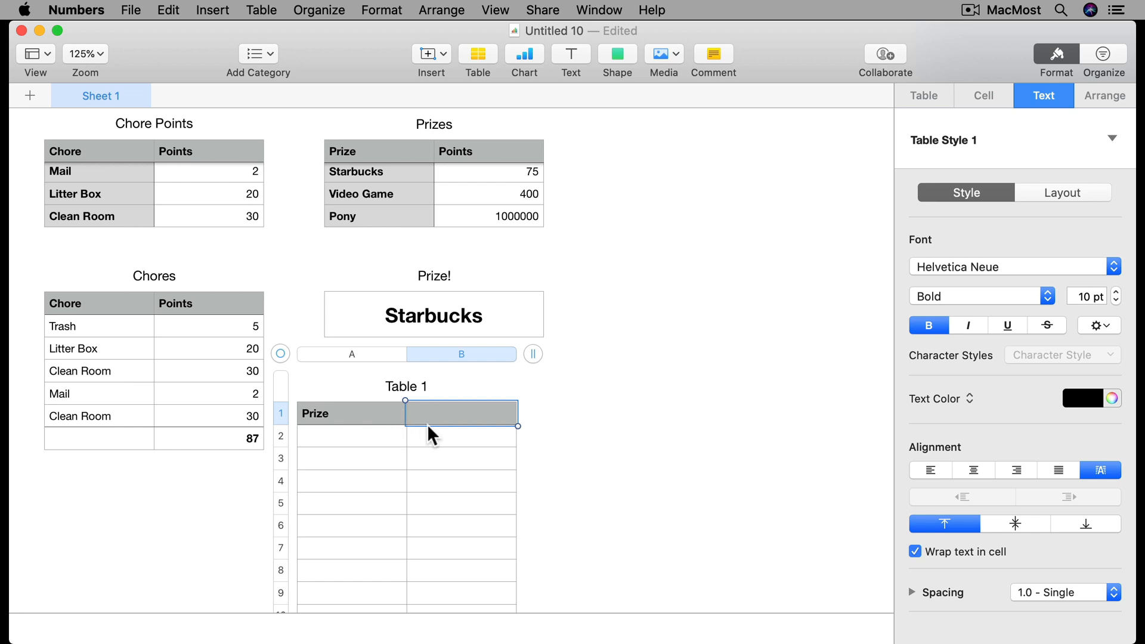
{"action": "type", "text": "Points"}
{"action": "key", "text": "Return"}
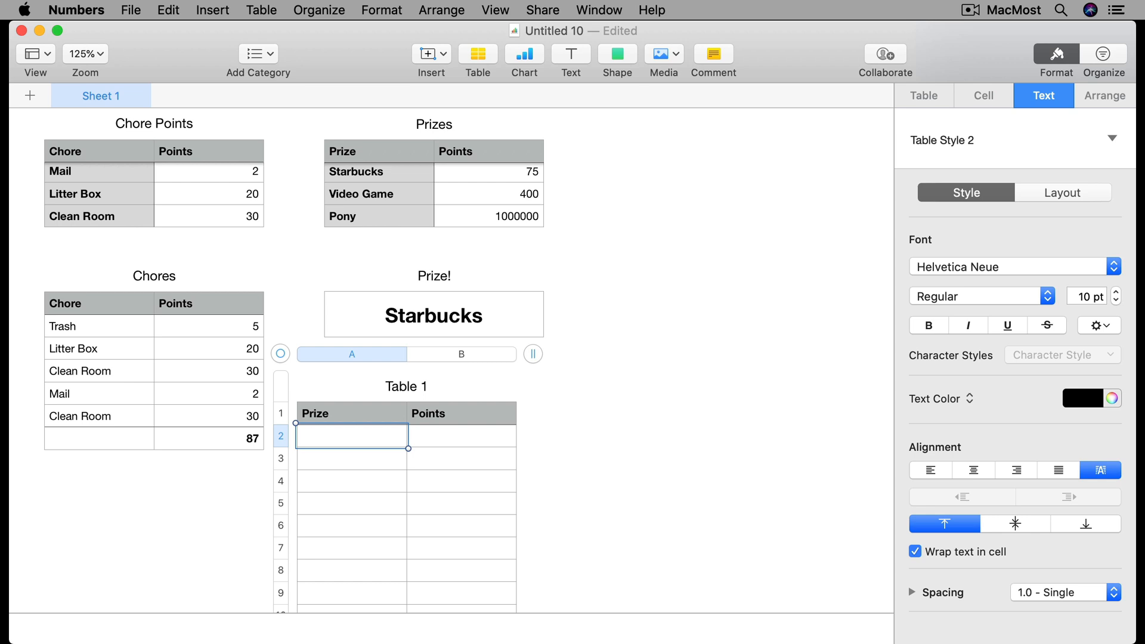
{"action": "type", "text": "Cookie"}
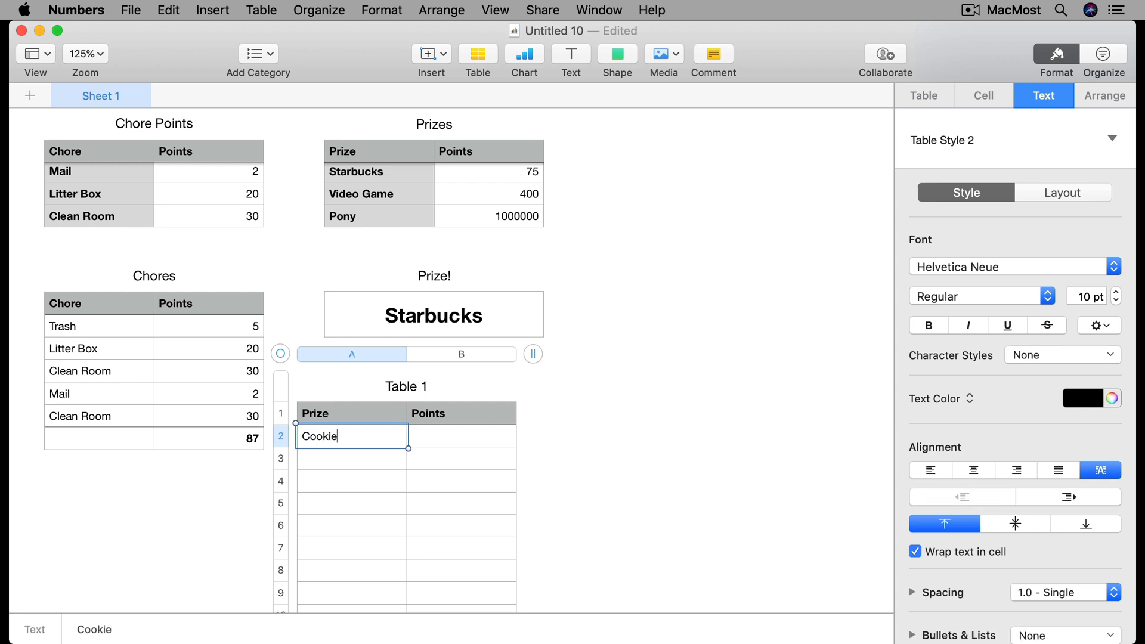
{"action": "key", "text": "Return"}
Step: In the Cookie row's Points cell, enter a LOOKUP formula that finds A2 in Prizes column A and returns the Prizes Points column
{"action": "scroll", "coordinate": [440, 462], "scroll_direction": "up", "scroll_amount": 3}
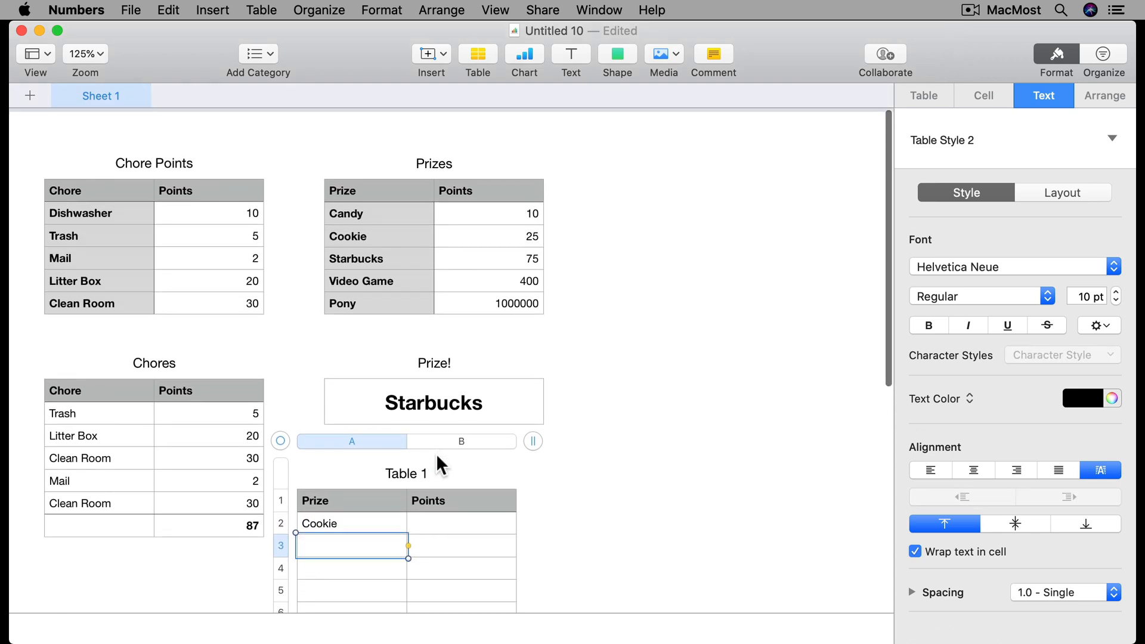
{"action": "left_click", "coordinate": [458, 520]}
{"action": "type", "text": "="}
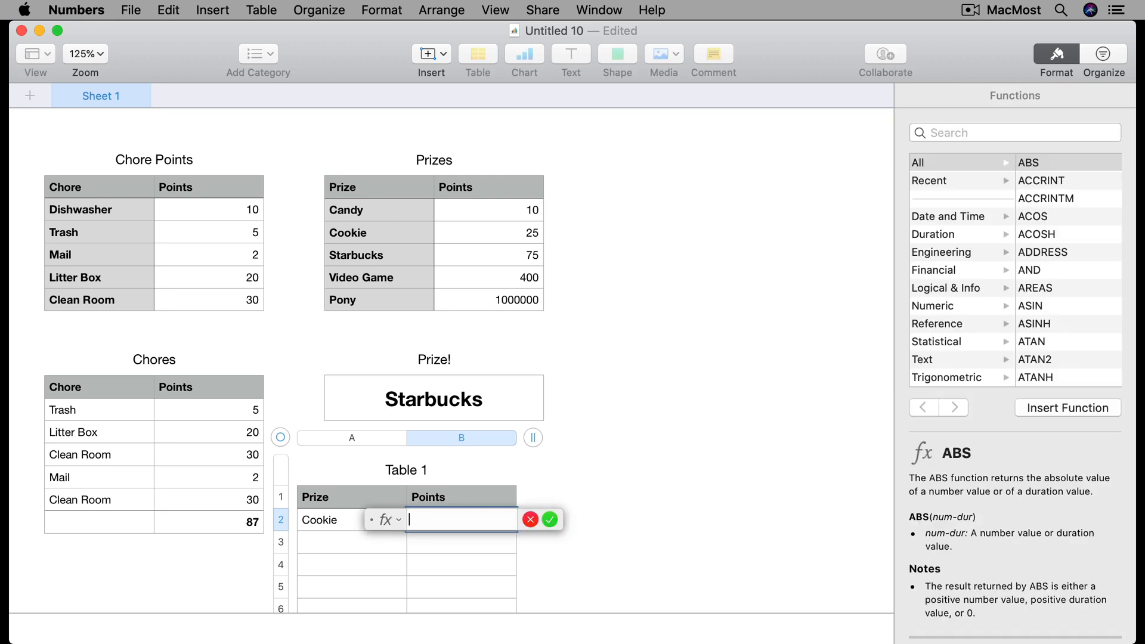
{"action": "type", "text": "lookup("}
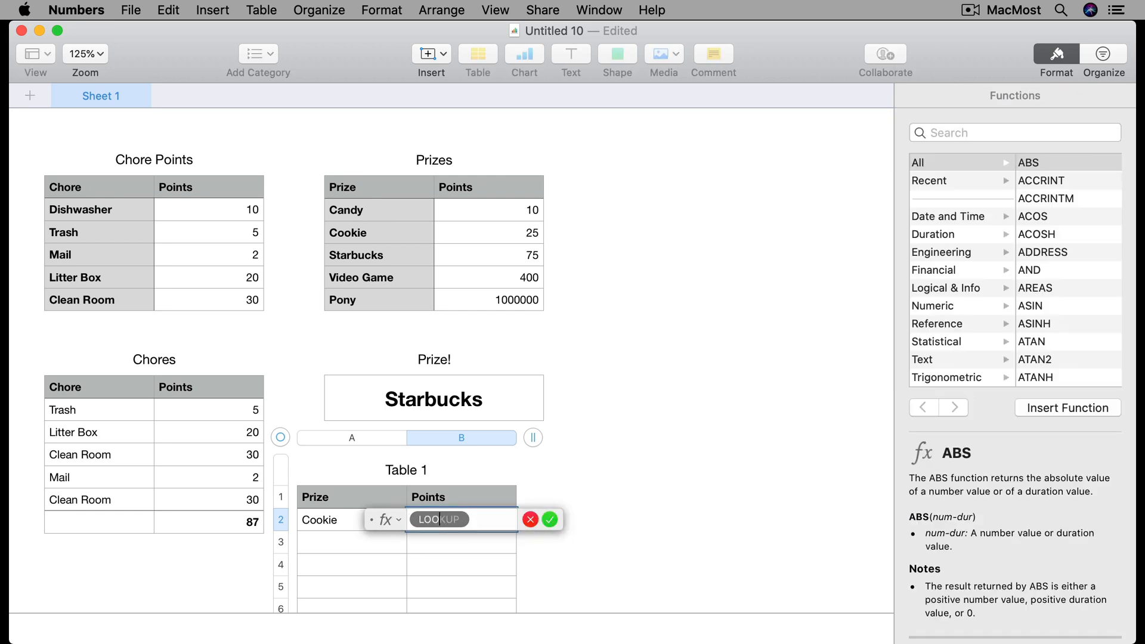
{"action": "left_click", "coordinate": [329, 524]}
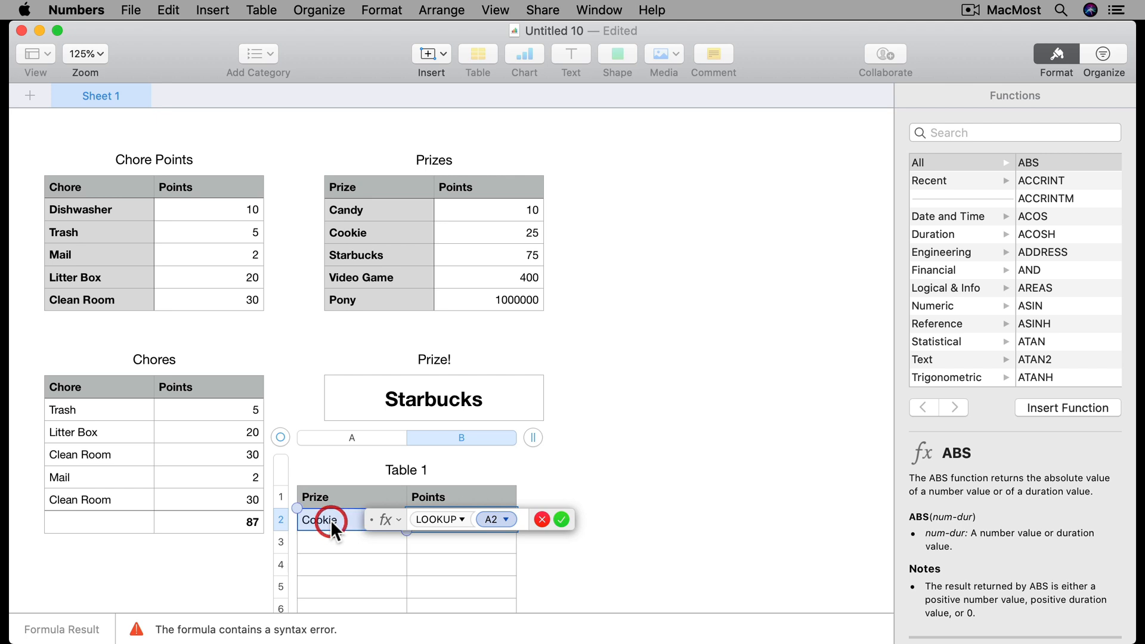
{"action": "type", "text": ","}
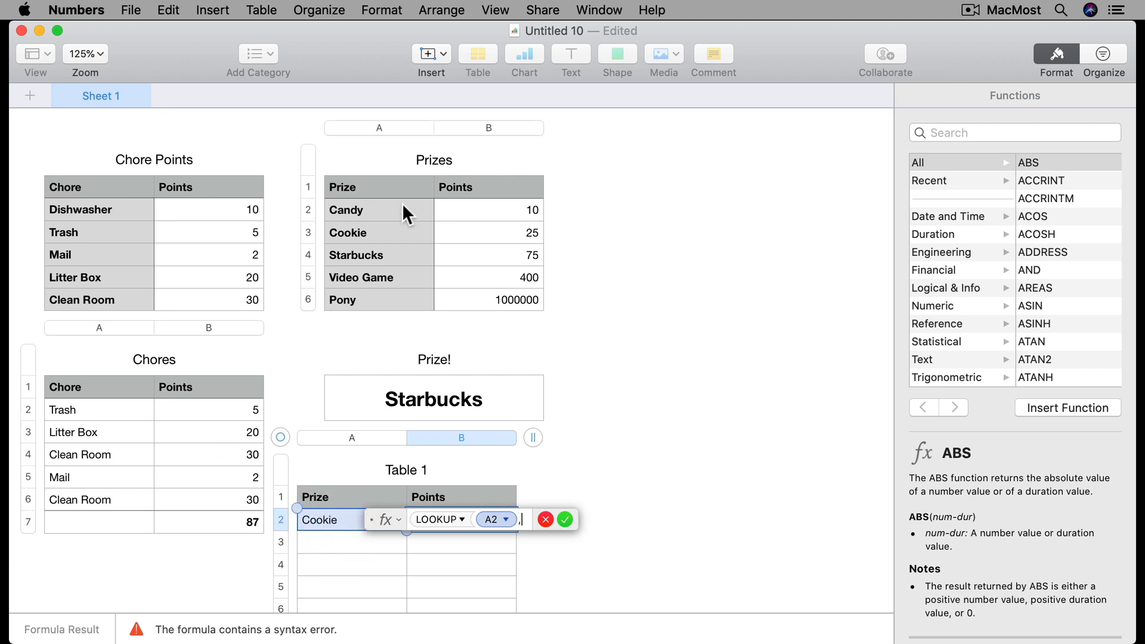
{"action": "left_click", "coordinate": [379, 128]}
{"action": "type", "text": ","}
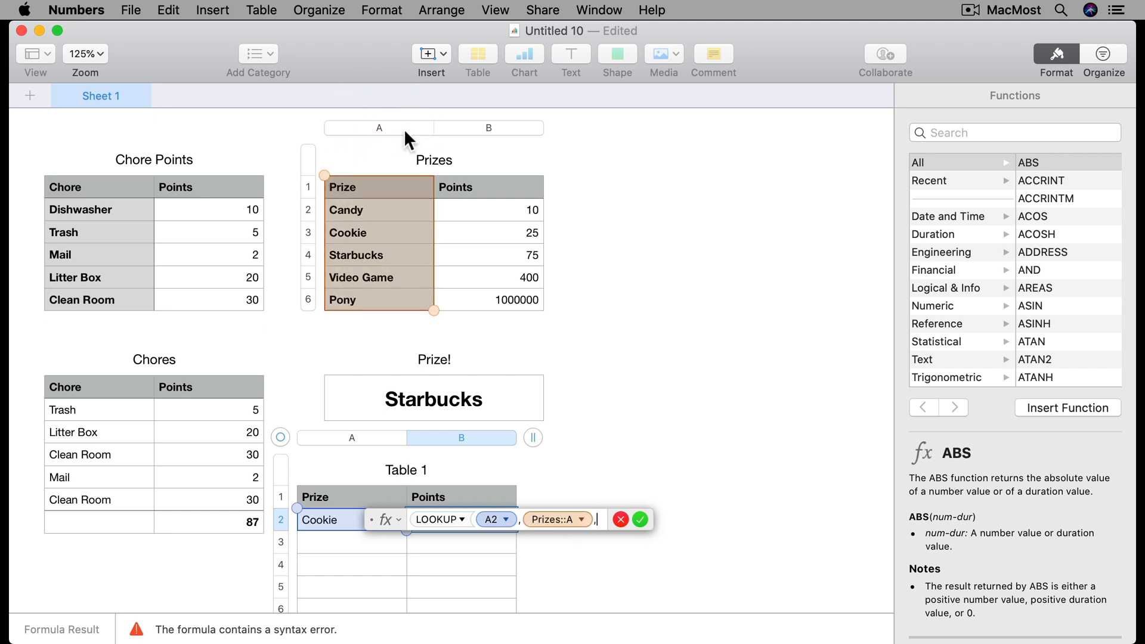
{"action": "left_click", "coordinate": [488, 127]}
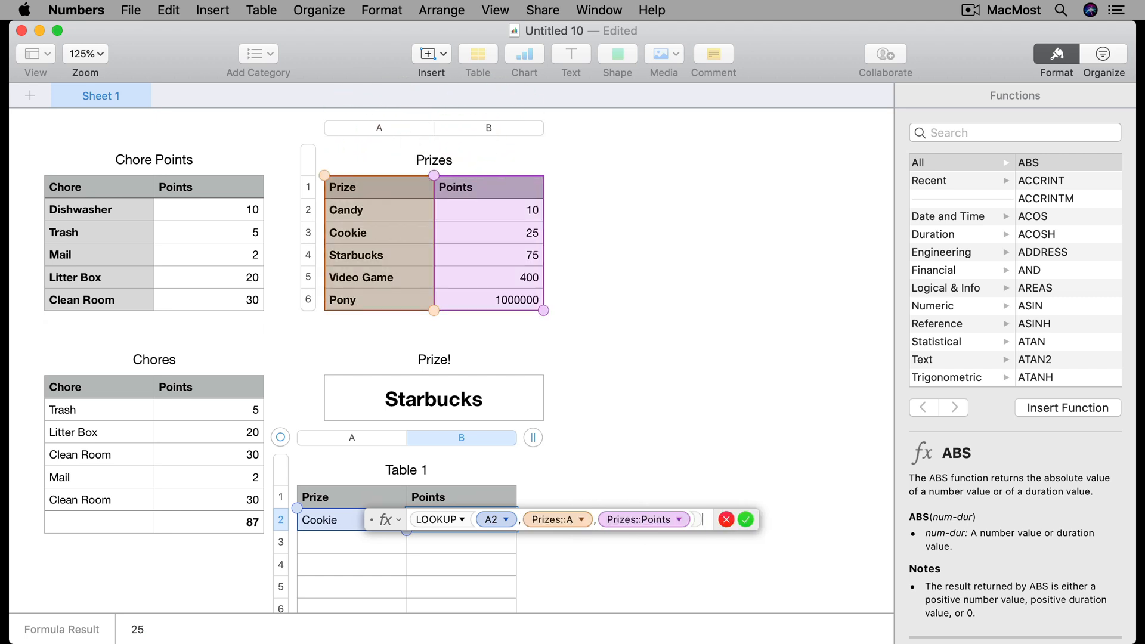
{"action": "key", "text": "Return"}
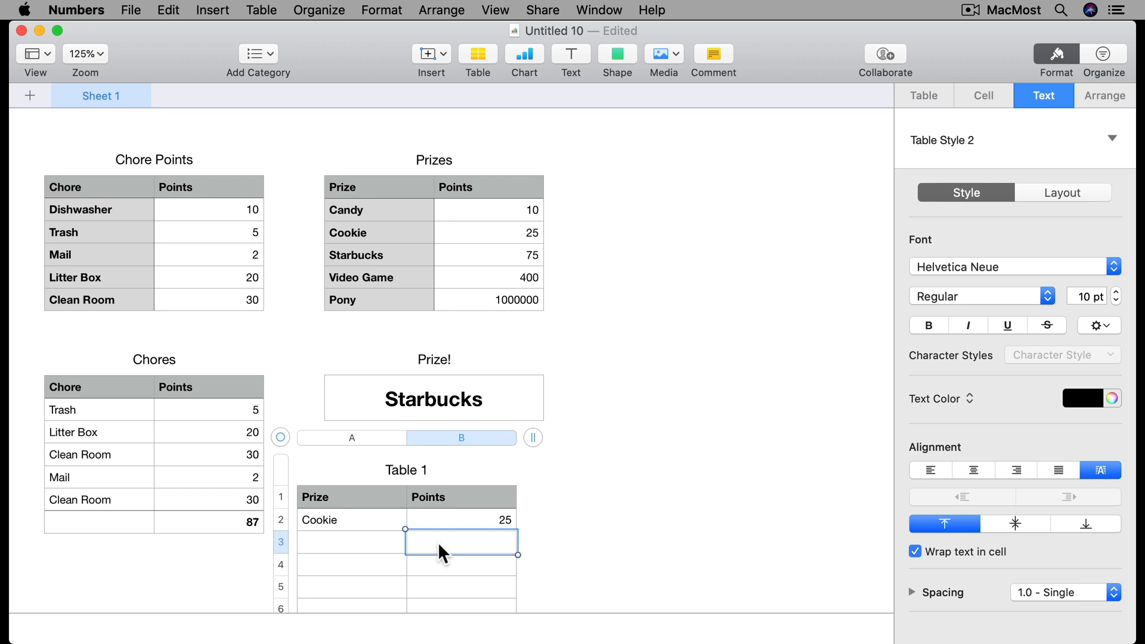
Step: Remove the empty rows from the new table, leaving only the header row and the Cookie row
{"action": "scroll", "coordinate": [319, 583], "scroll_direction": "down", "scroll_amount": 3}
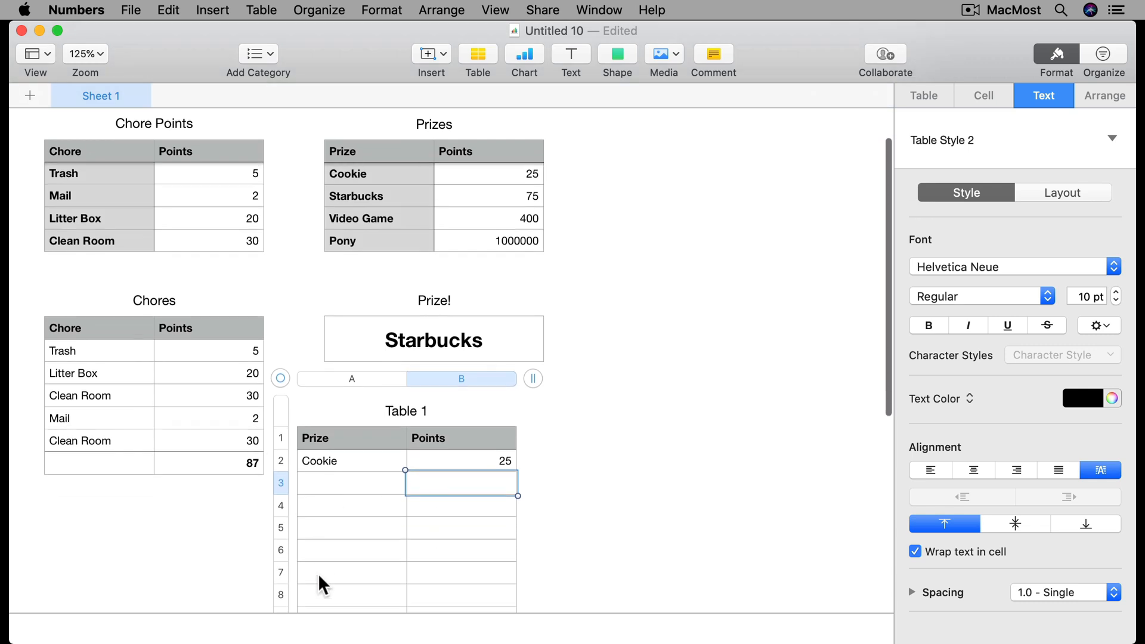
{"action": "scroll", "coordinate": [314, 574], "scroll_direction": "down", "scroll_amount": 1}
{"action": "scroll", "coordinate": [284, 601], "scroll_direction": "down", "scroll_amount": 1}
{"action": "left_click_drag", "start_coordinate": [284, 609], "coordinate": [286, 429]}
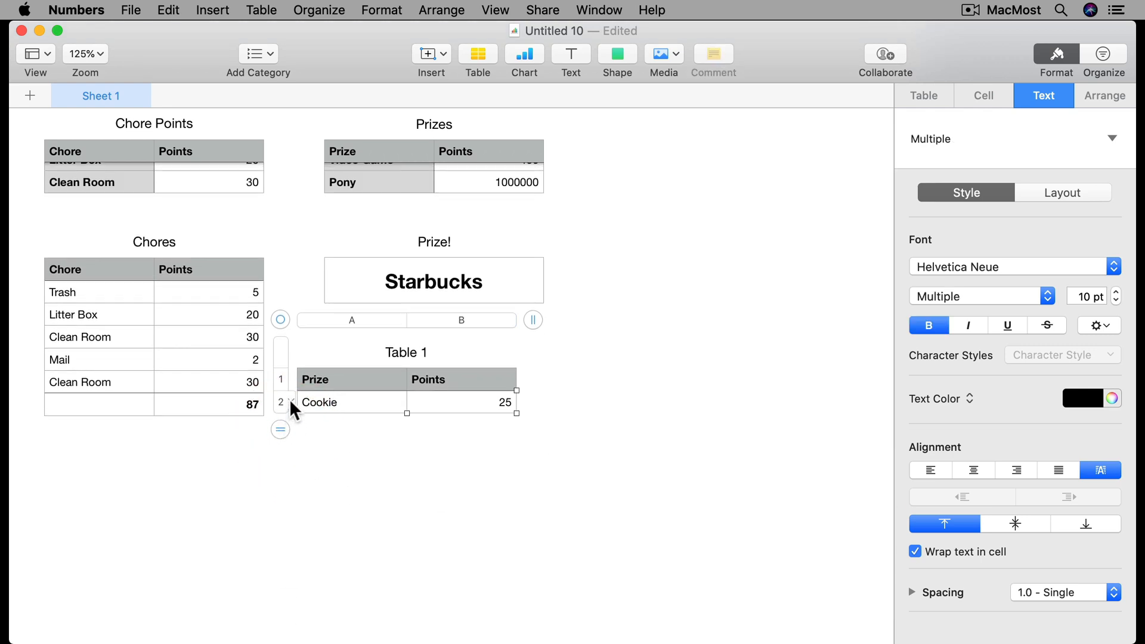
Step: Add one row below the Cookie row in the new table
{"action": "left_click", "coordinate": [291, 401]}
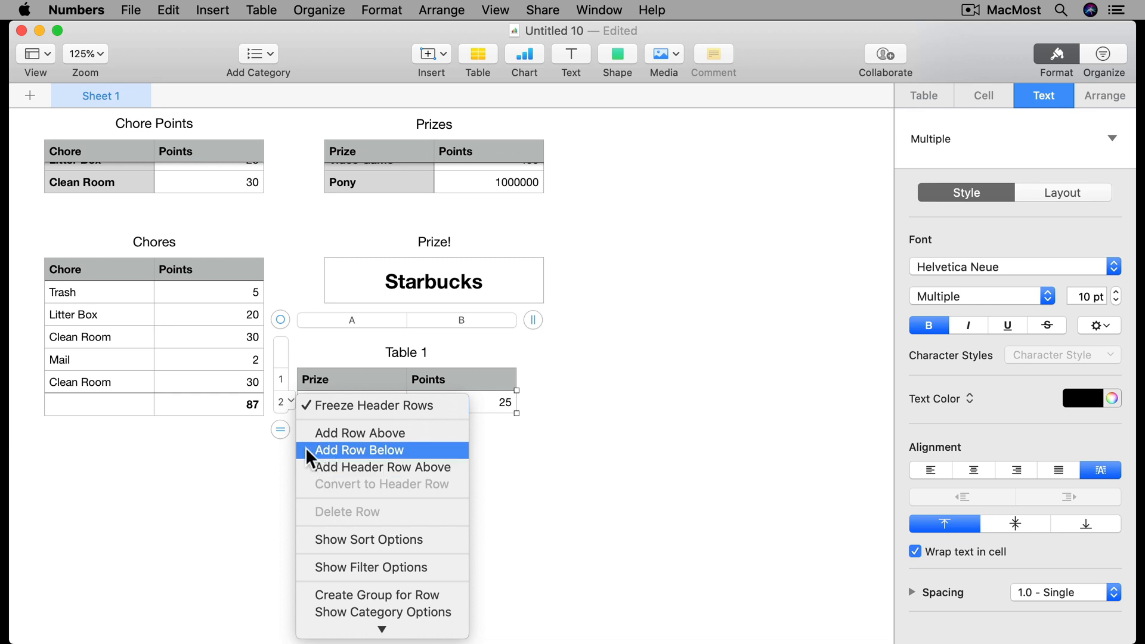
{"action": "left_click", "coordinate": [268, 462]}
{"action": "left_click", "coordinate": [332, 403]}
{"action": "left_click", "coordinate": [290, 402]}
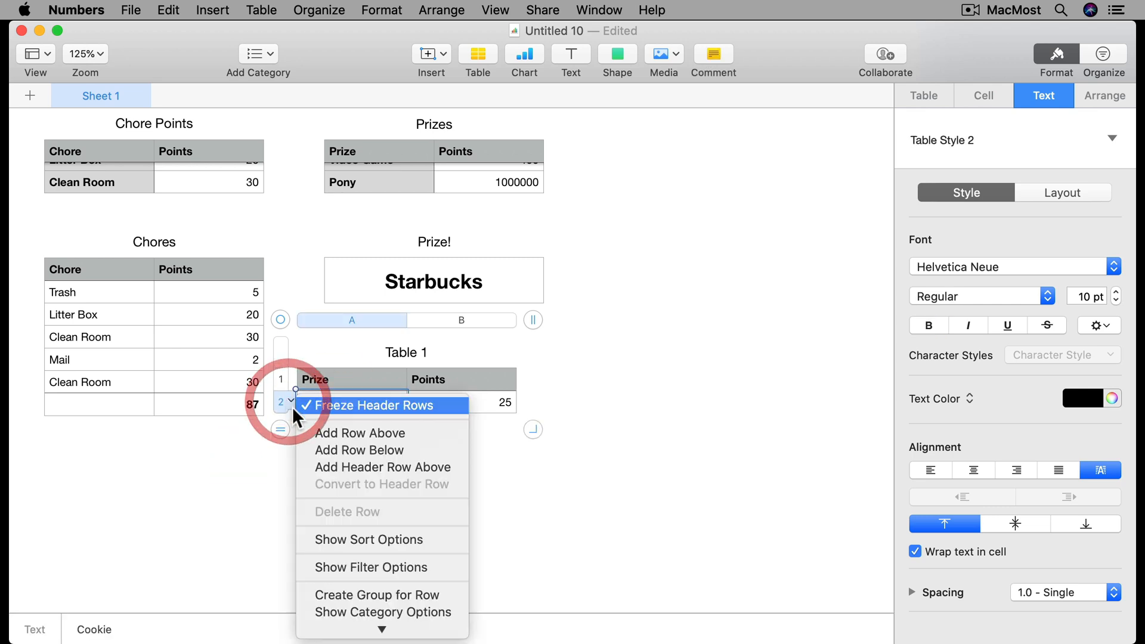
{"action": "left_click", "coordinate": [336, 452]}
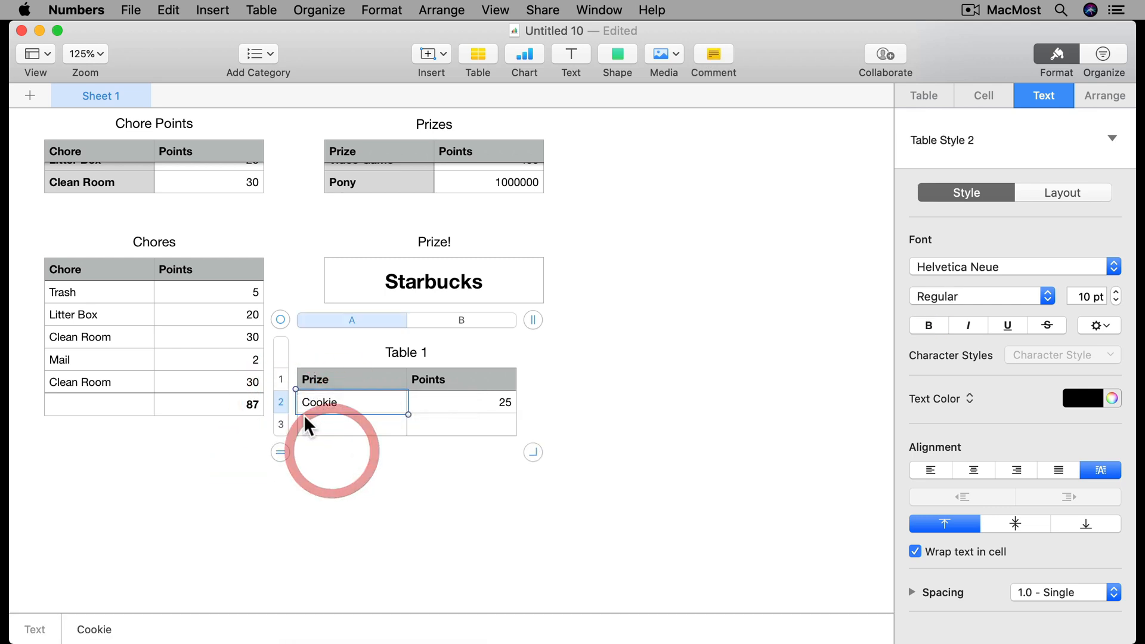
Step: Set the new table's footer rows to 1 so the empty last row becomes a footer
{"action": "left_click", "coordinate": [926, 96]}
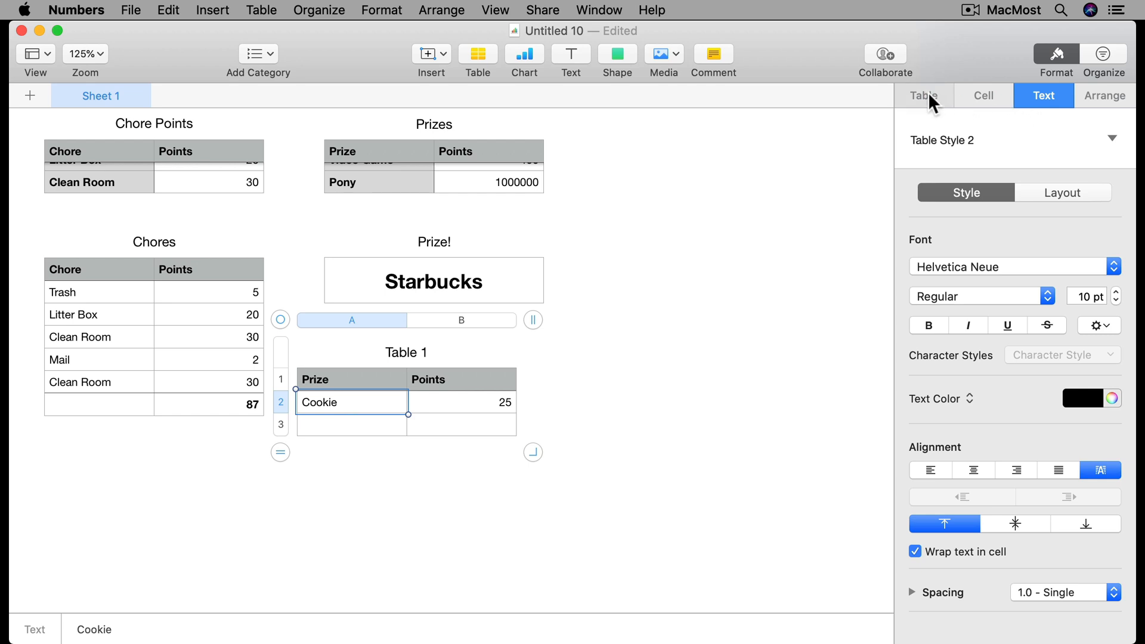
{"action": "left_click", "coordinate": [1112, 316]}
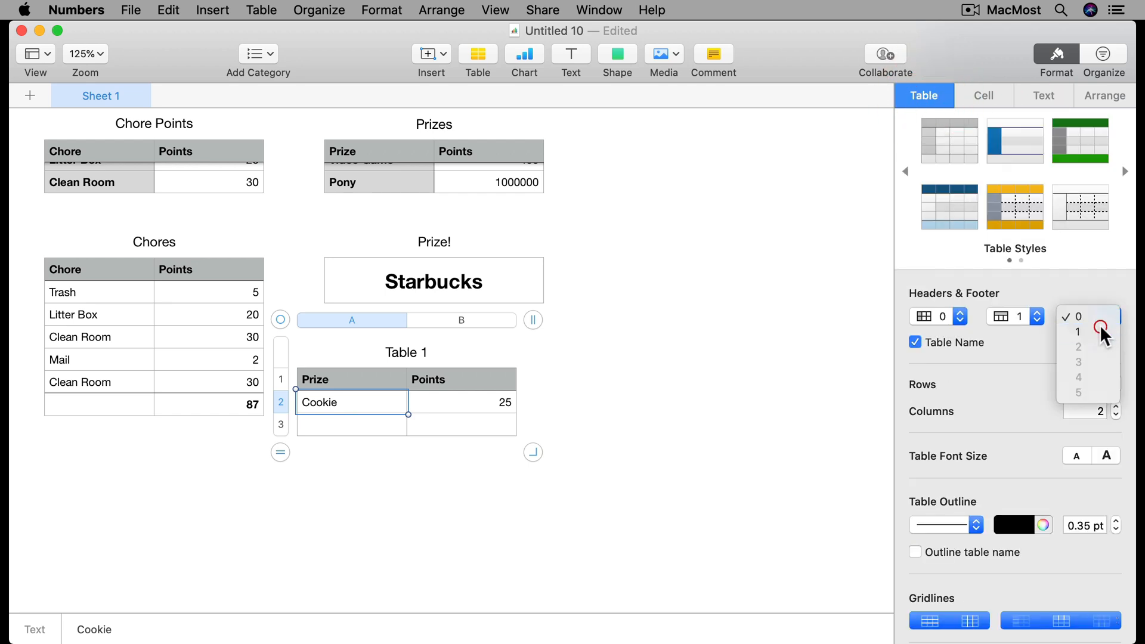
{"action": "left_click", "coordinate": [1100, 331]}
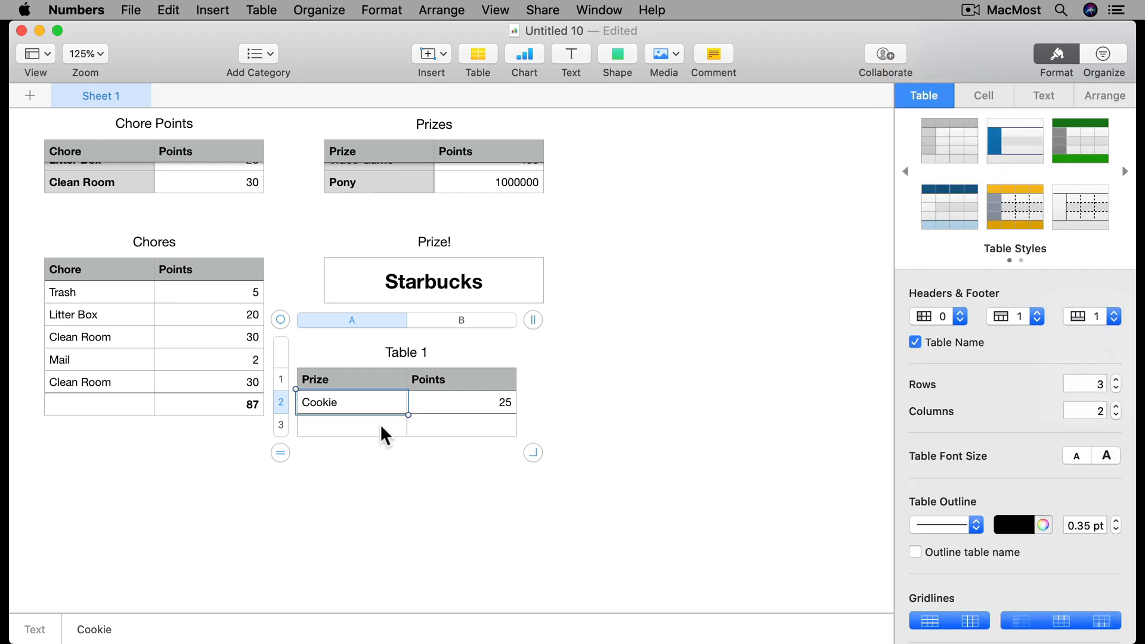
{"action": "left_click", "coordinate": [290, 403]}
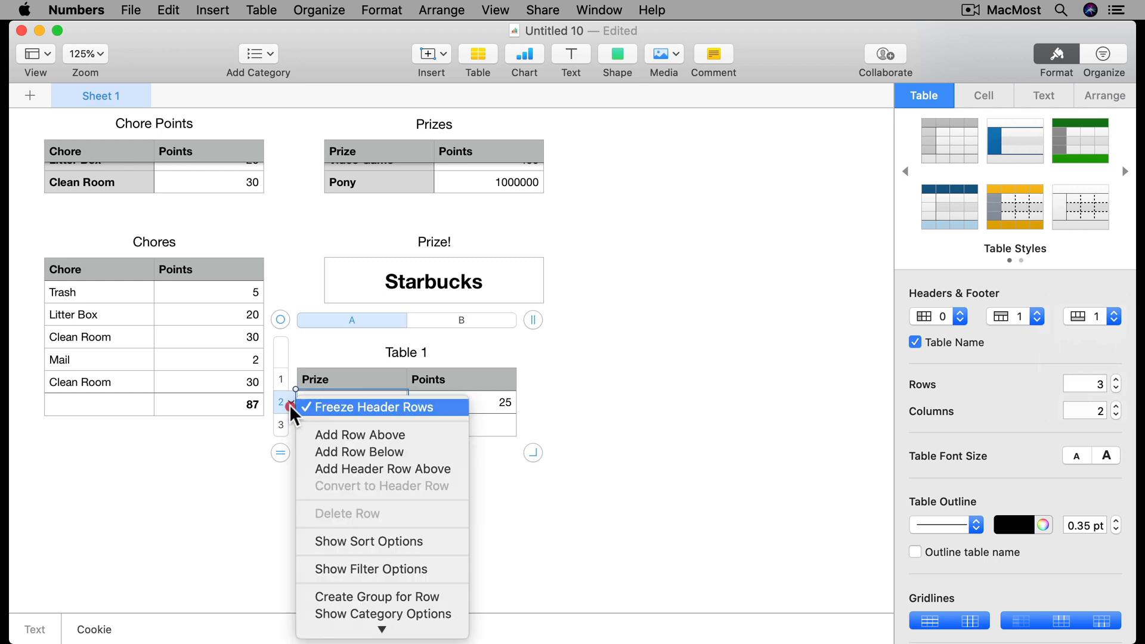
{"action": "left_click", "coordinate": [241, 443]}
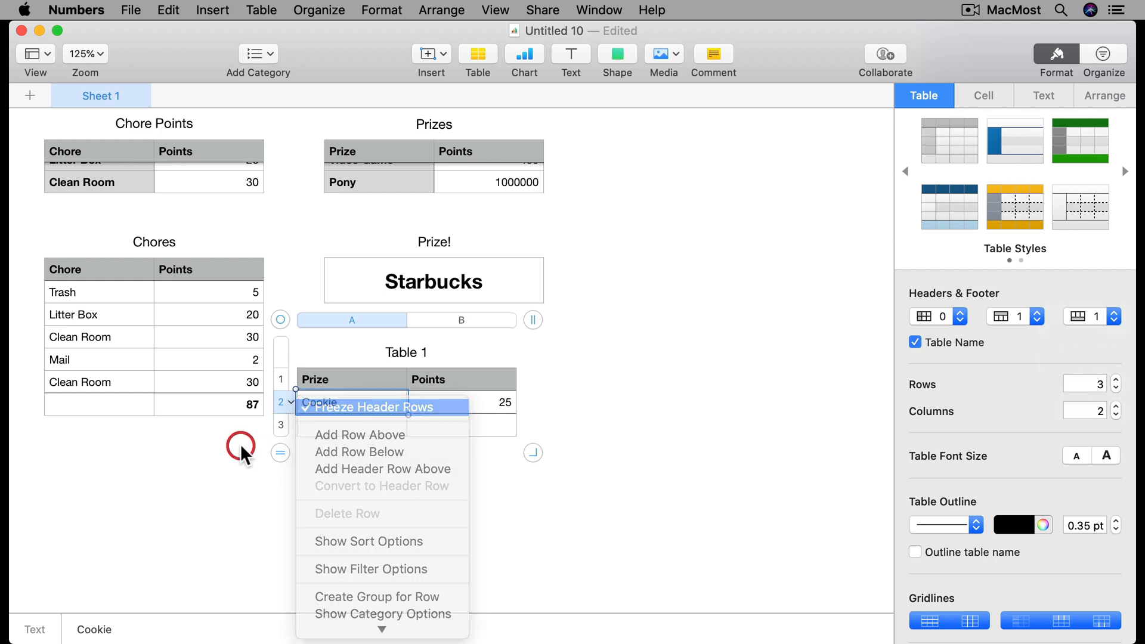
Step: Enter a SUM formula in the footer cell of the new table's second column that totals its Points column
{"action": "left_click", "coordinate": [453, 426]}
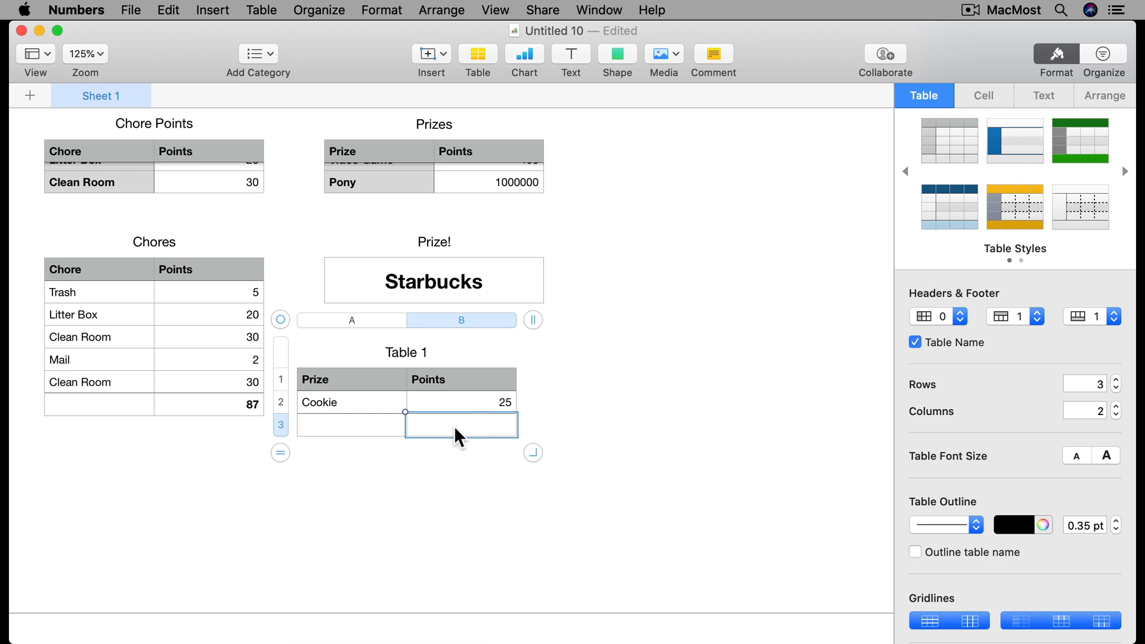
{"action": "type", "text": "=su"}
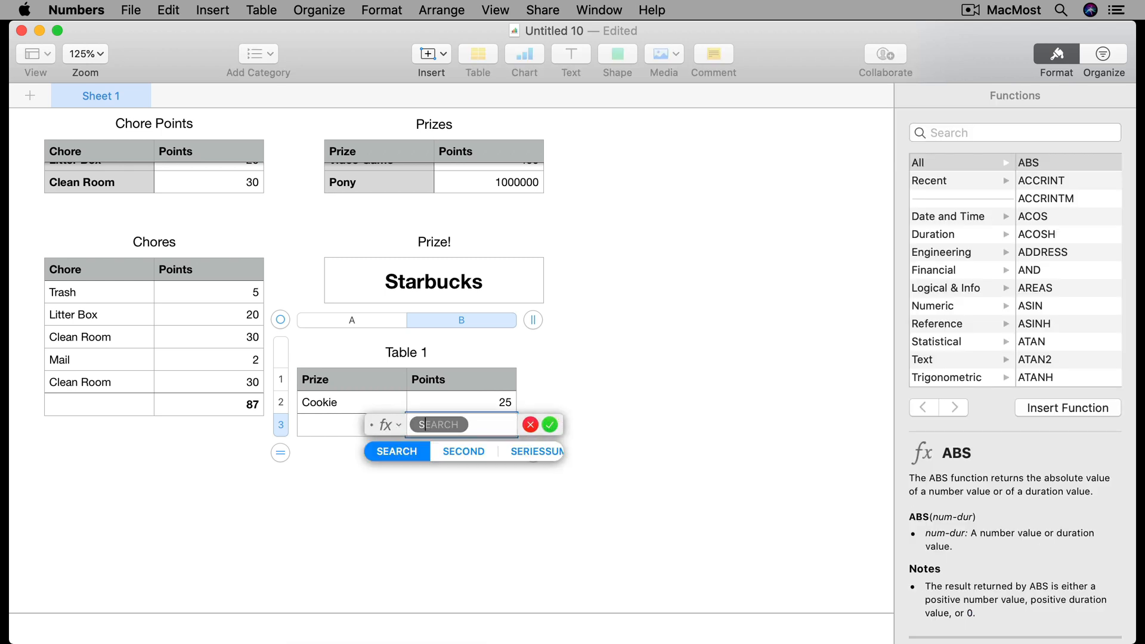
{"action": "key", "text": "Return"}
{"action": "left_click", "coordinate": [458, 320]}
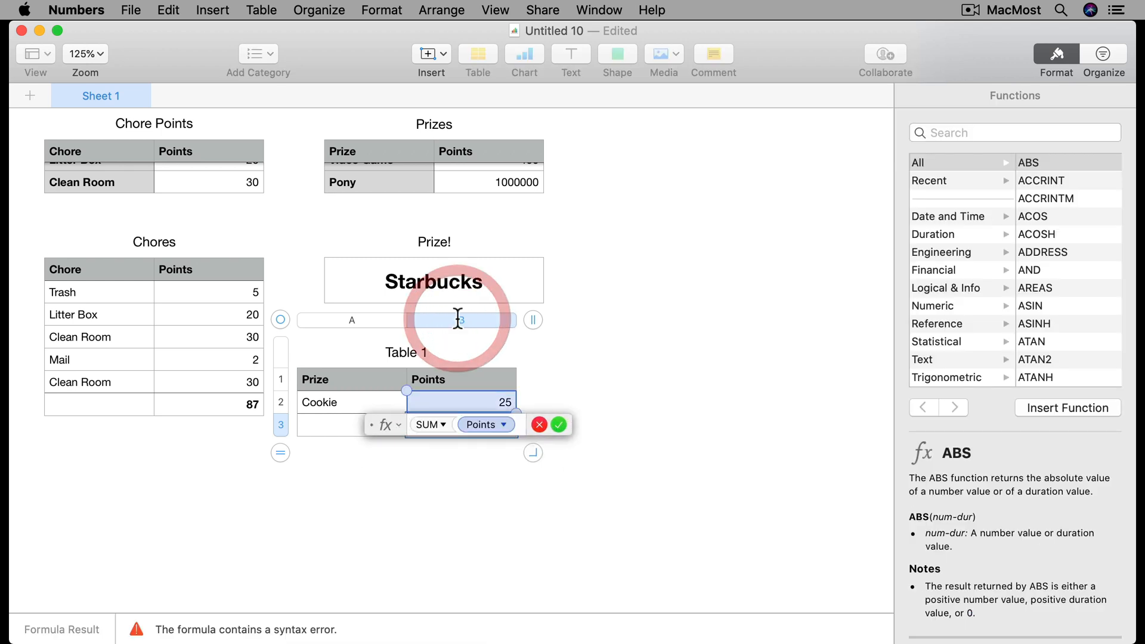
{"action": "key", "text": "Return"}
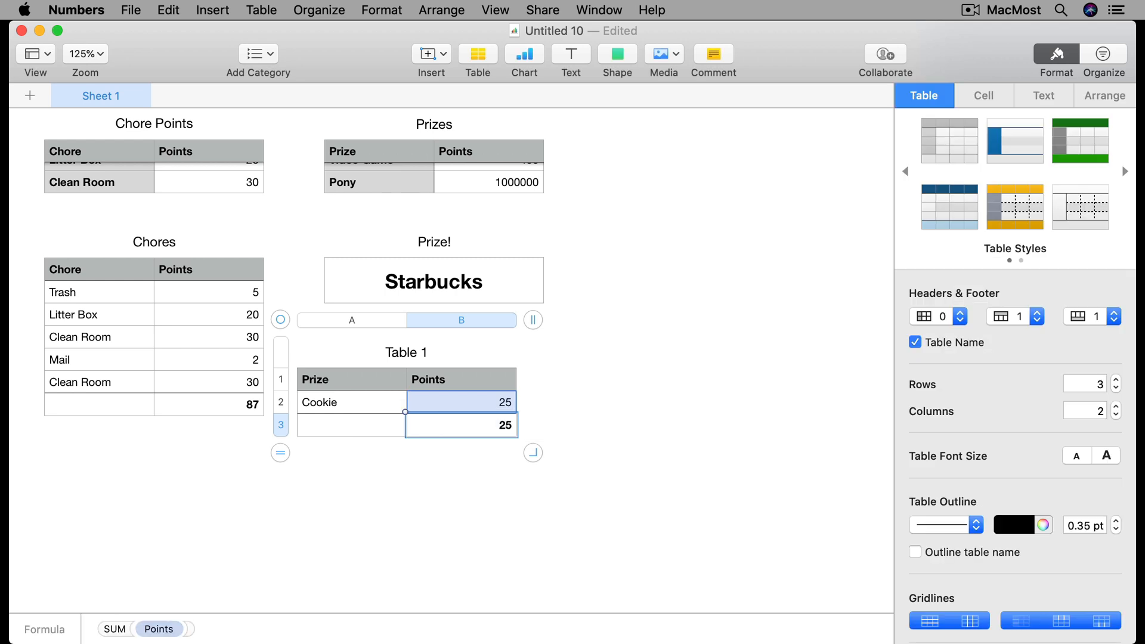
Step: Rename the new two-column table from Table 1 to "Past Prizes"
{"action": "double_click", "coordinate": [402, 352]}
{"action": "key", "text": "super+a"}
{"action": "type", "text": "Pa"}
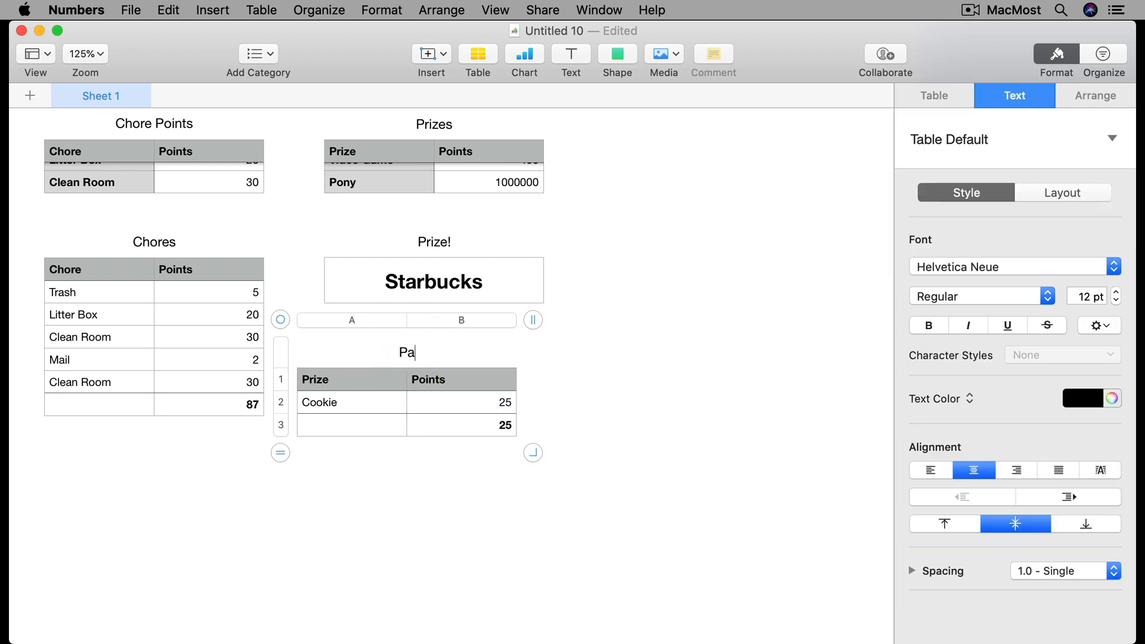
{"action": "type", "text": "st Prizes"}
{"action": "key", "text": "Return"}
Step: Edit the Prize! cell's LOOKUP formula to subtract the Past Prizes footer total (B3) from Chores::B7, without preserving the B3 row reference
{"action": "scroll", "coordinate": [391, 402], "scroll_direction": "up", "scroll_amount": 3}
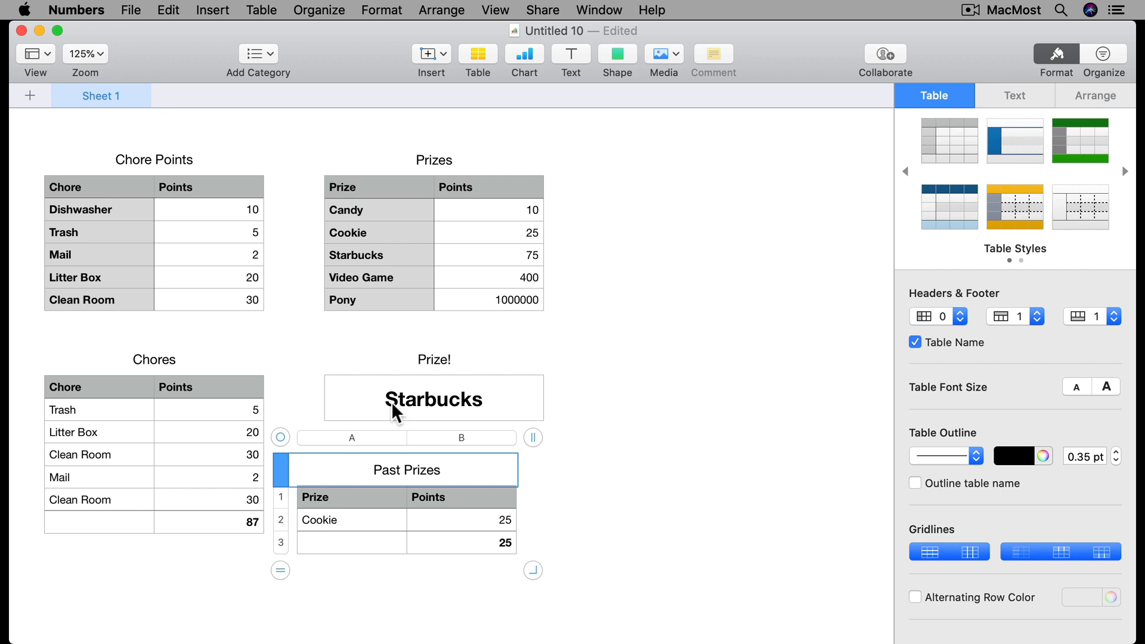
{"action": "left_click", "coordinate": [479, 399]}
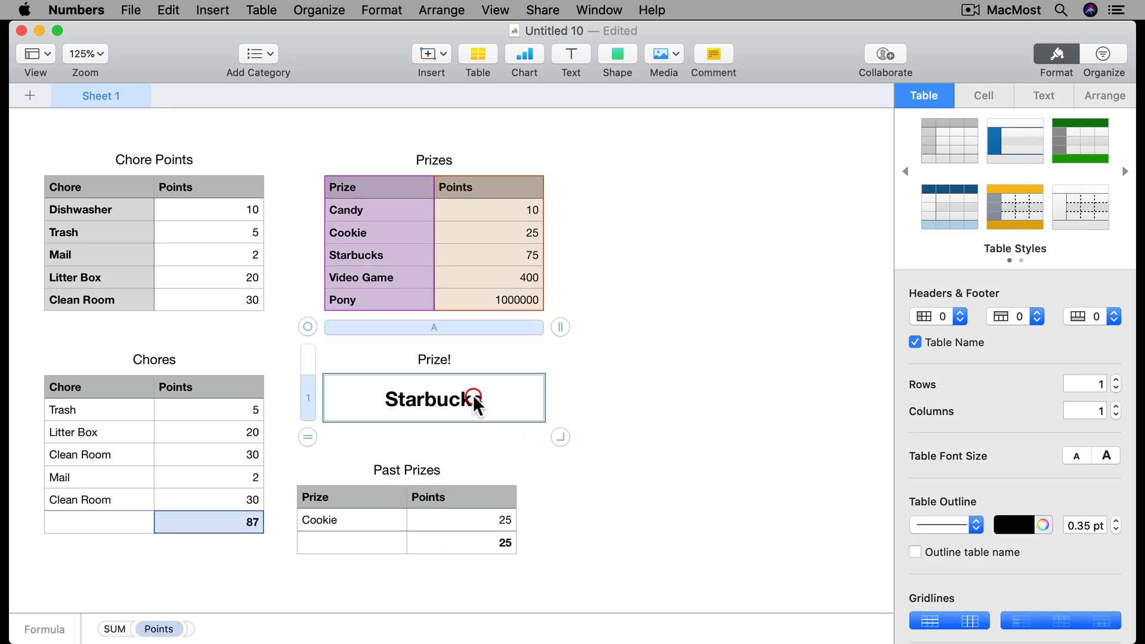
{"action": "left_click", "coordinate": [472, 395]}
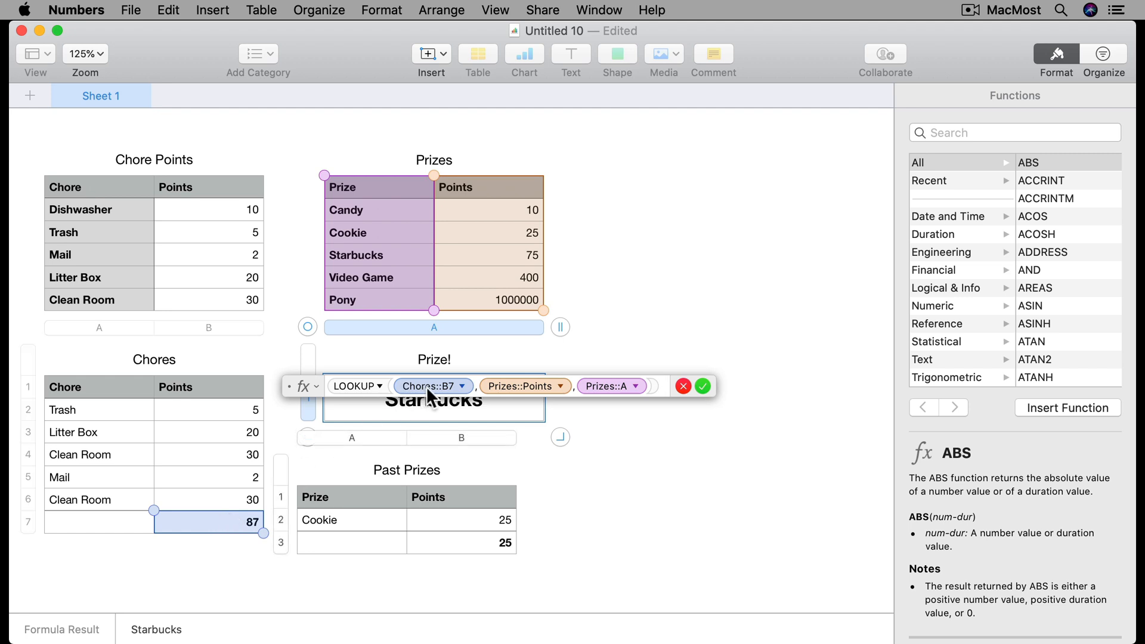
{"action": "left_click", "coordinate": [477, 386]}
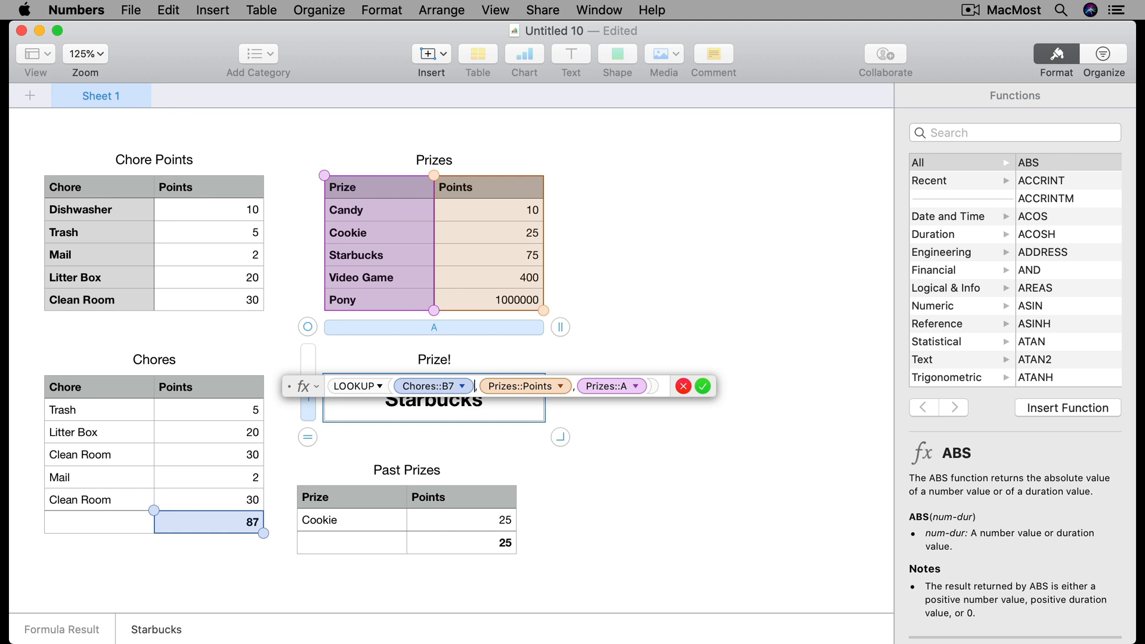
{"action": "type", "text": "-"}
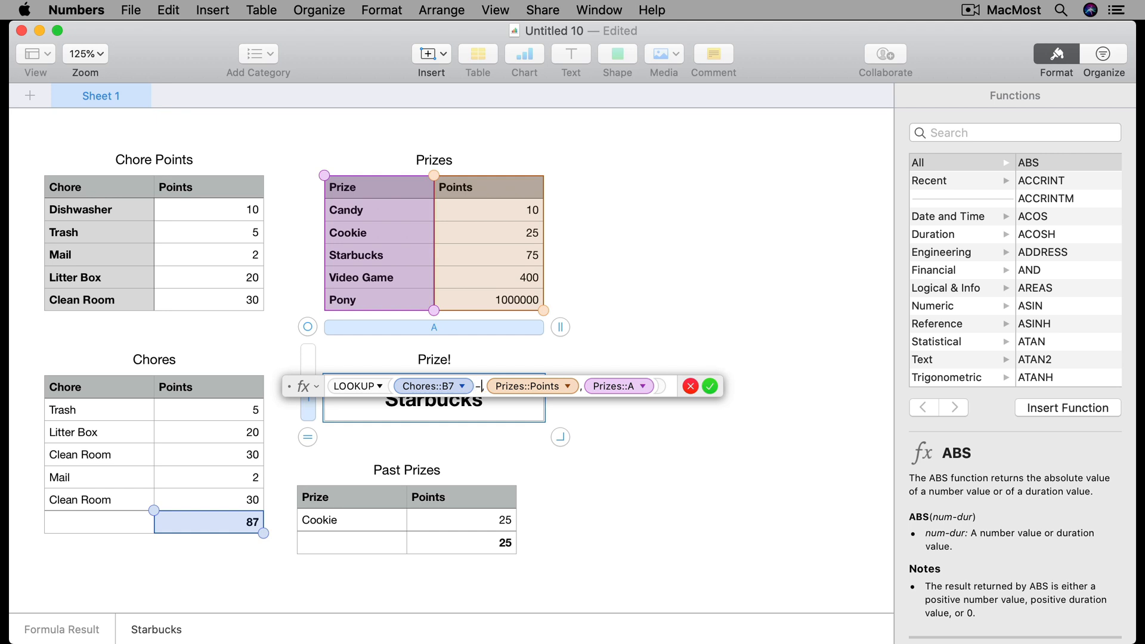
{"action": "left_click", "coordinate": [454, 543]}
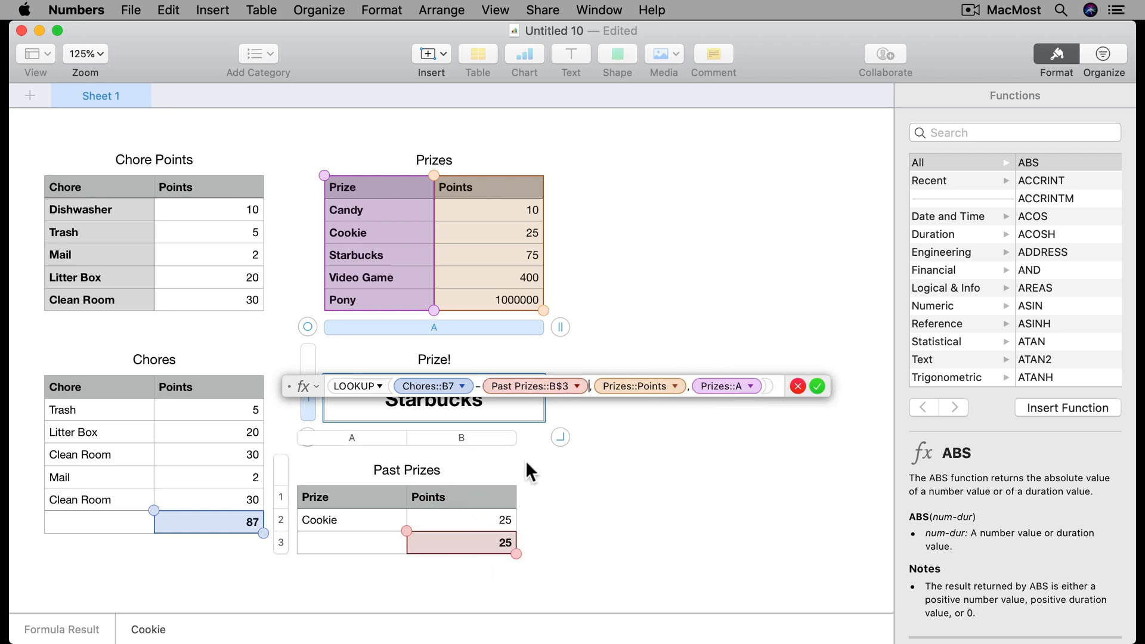
{"action": "left_click", "coordinate": [577, 386]}
{"action": "left_click", "coordinate": [526, 427]}
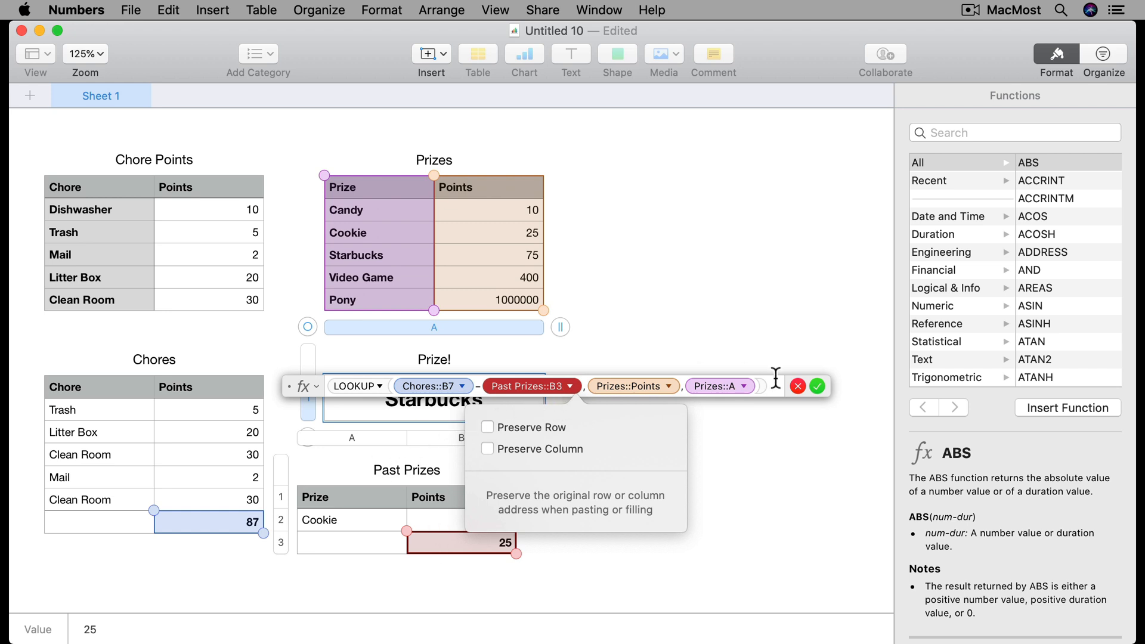
{"action": "left_click", "coordinate": [816, 387]}
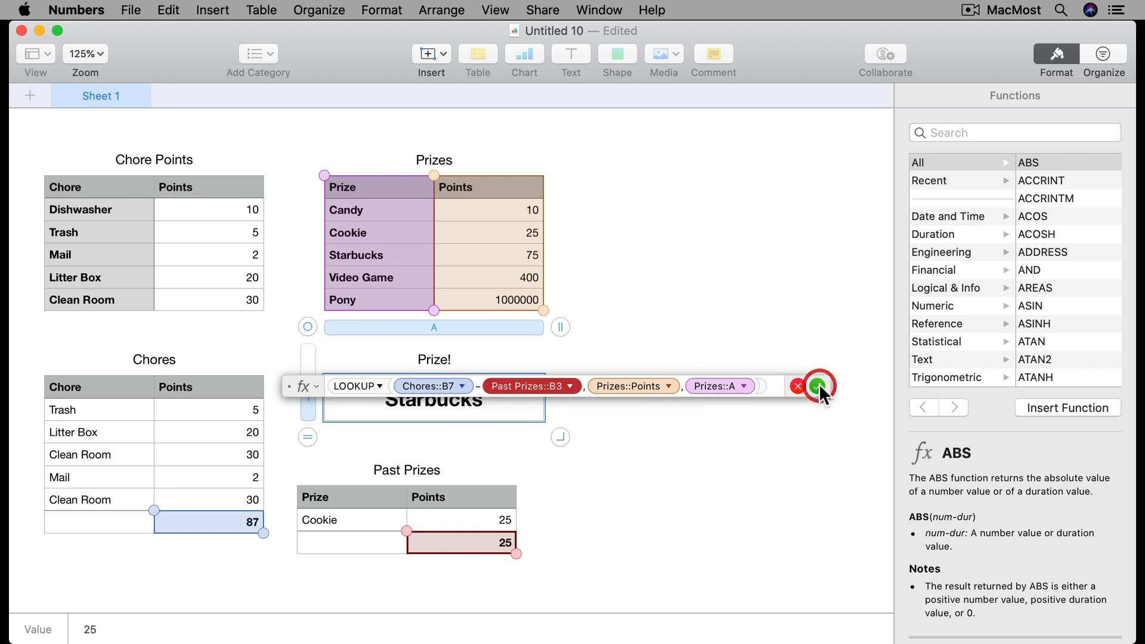
{"action": "left_click", "coordinate": [818, 384]}
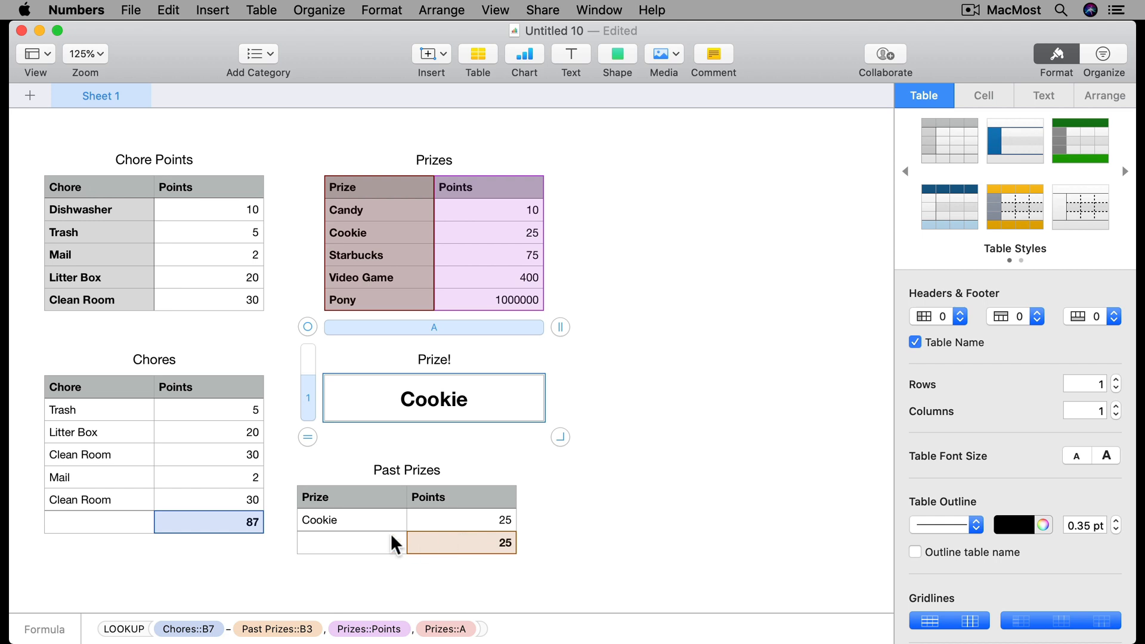
Step: Add a second Cookie row to the Past Prizes table and copy the Points lookup formula from the row above into it
{"action": "left_click", "coordinate": [360, 517]}
{"action": "key", "text": "Return"}
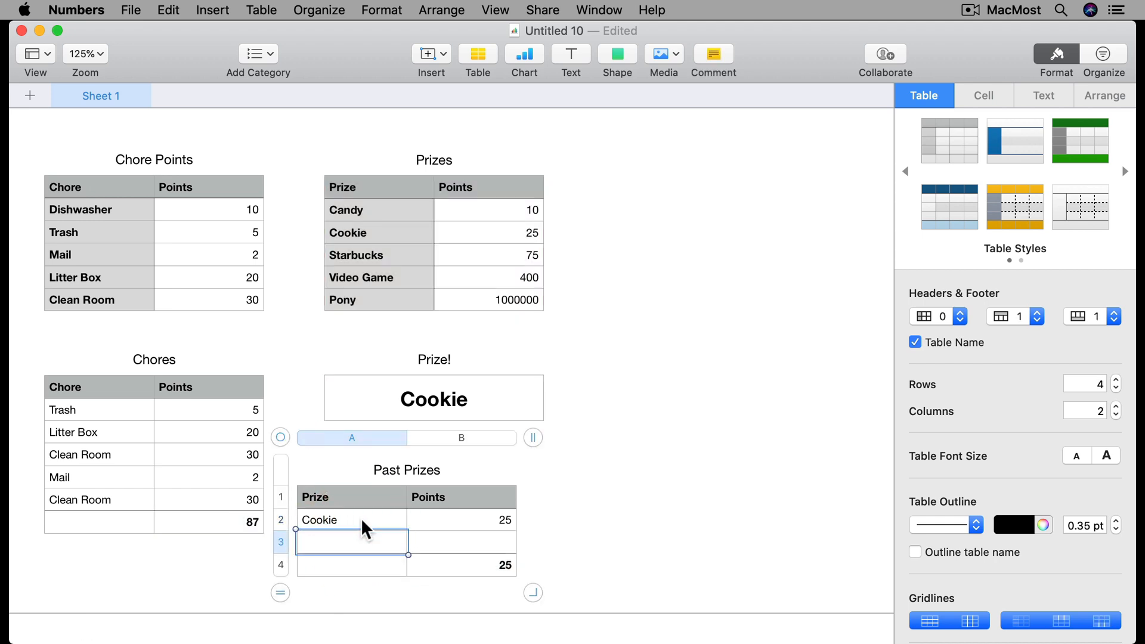
{"action": "type", "text": "Cookie"}
{"action": "key", "text": "Tab"}
{"action": "left_click", "coordinate": [459, 520]}
{"action": "key", "text": "super+c"}
{"action": "left_click", "coordinate": [470, 534]}
{"action": "key", "text": "super+v"}
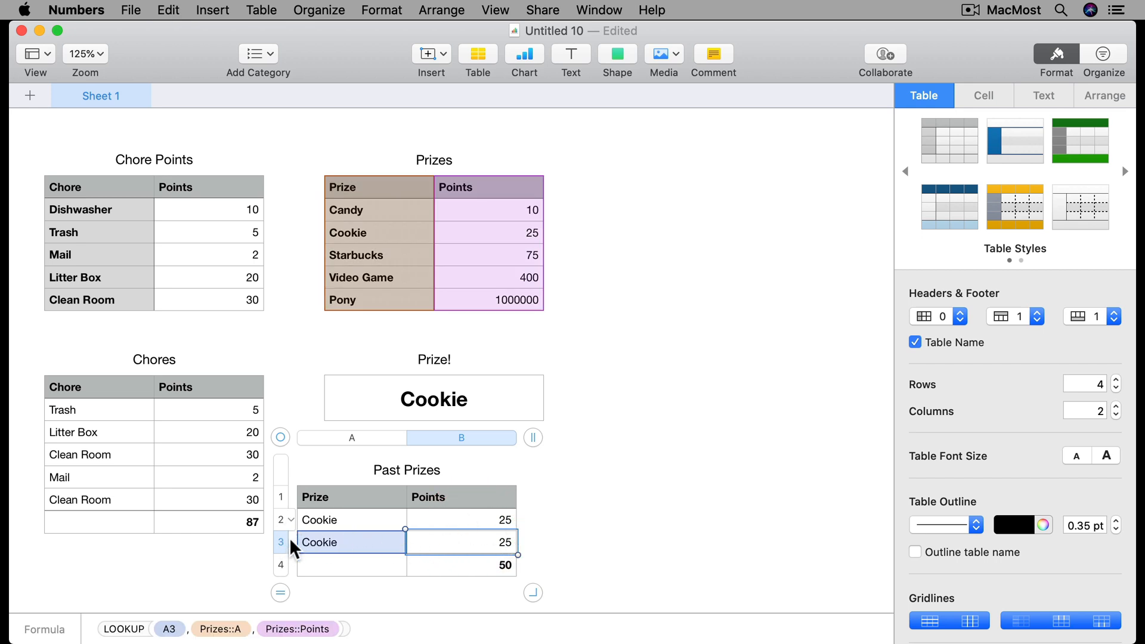
{"action": "left_click", "coordinate": [469, 519]}
{"action": "left_click", "coordinate": [471, 539]}
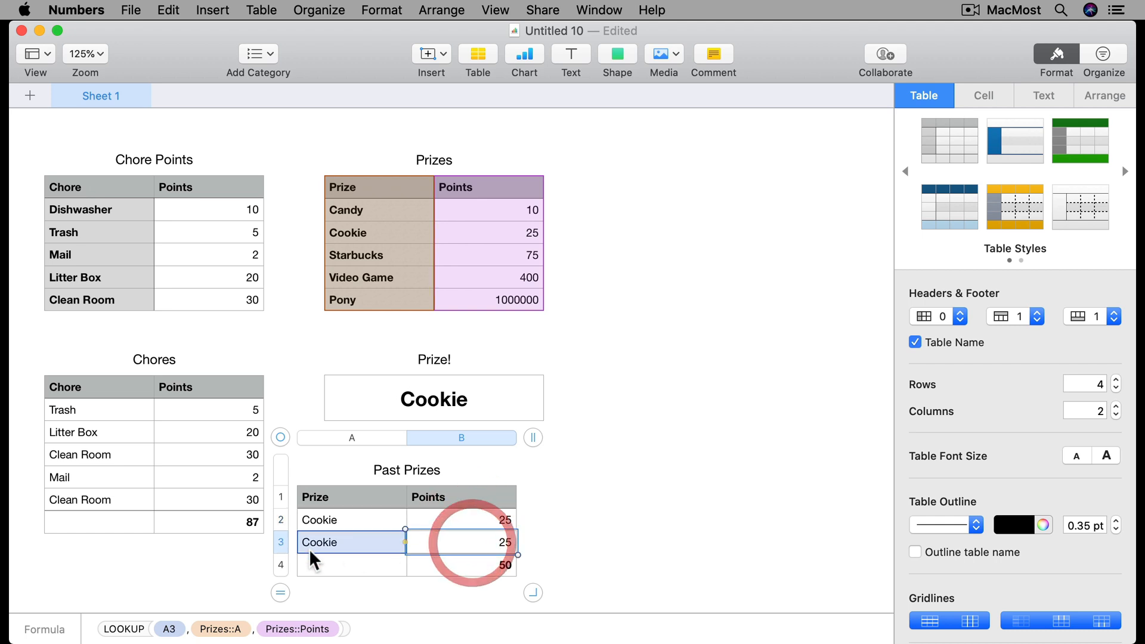
Step: Add a third Cookie row at the end of the Past Prizes table, above its footer
{"action": "left_click", "coordinate": [350, 537]}
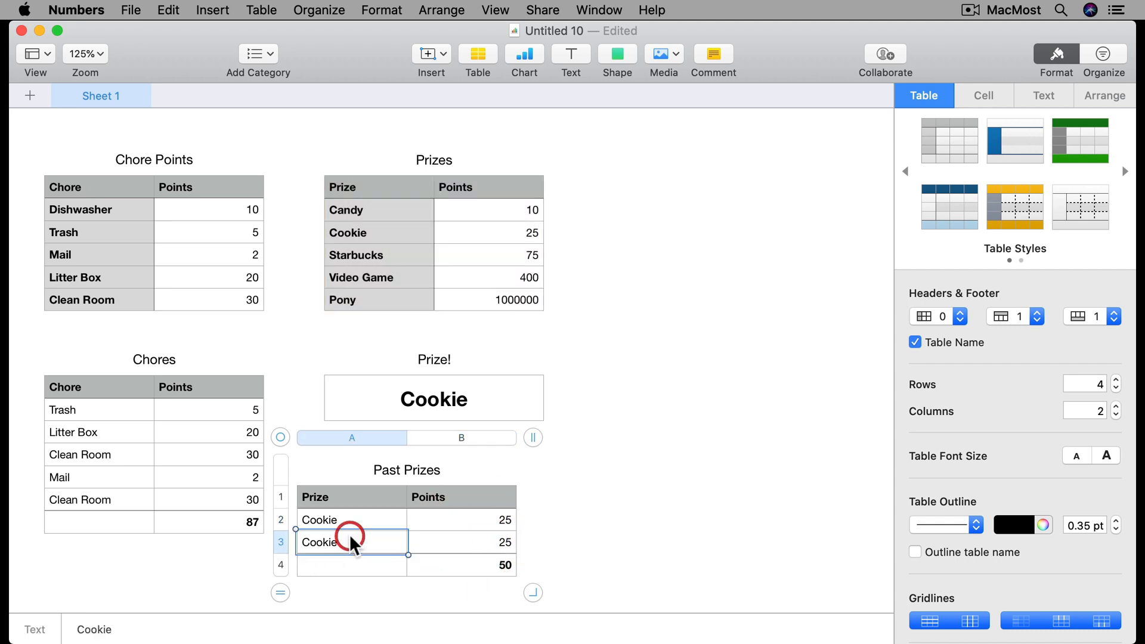
{"action": "key", "text": "Return"}
{"action": "type", "text": "Cookie"}
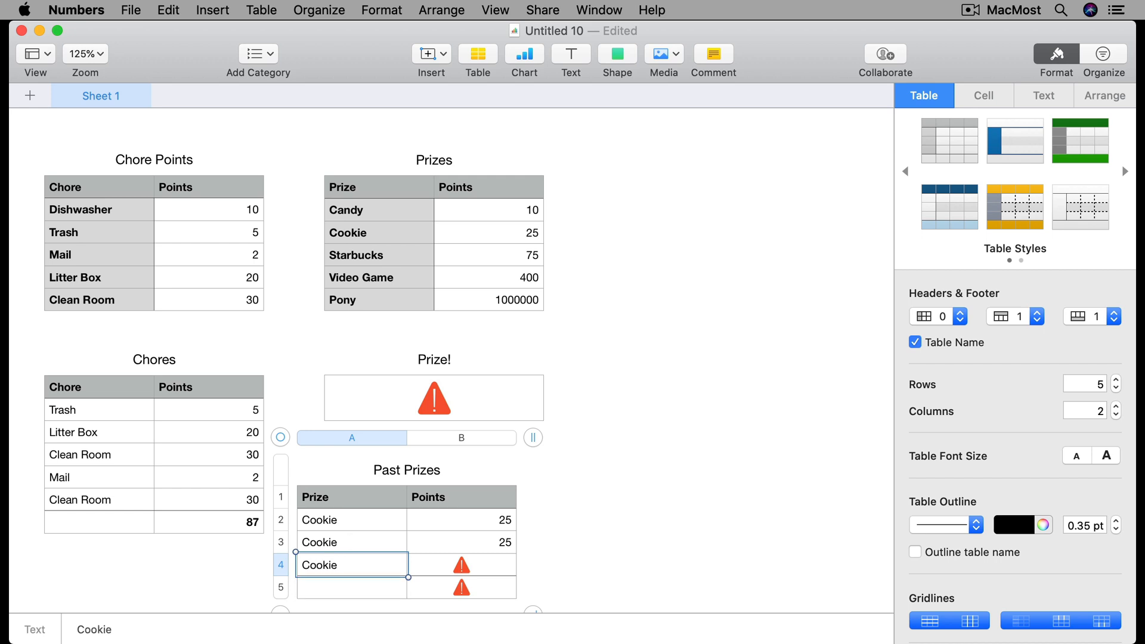
{"action": "key", "text": "Tab"}
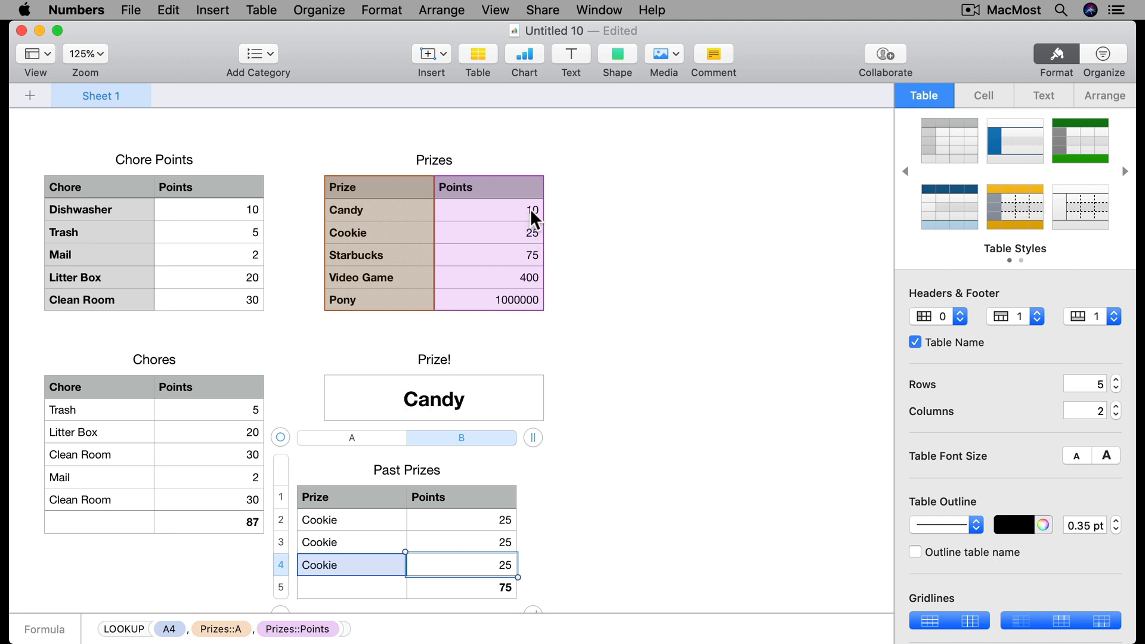
Step: Move the Prize! table to the empty area on its right and place a duplicate of it in the original spot above Past Prizes
{"action": "left_click", "coordinate": [439, 394]}
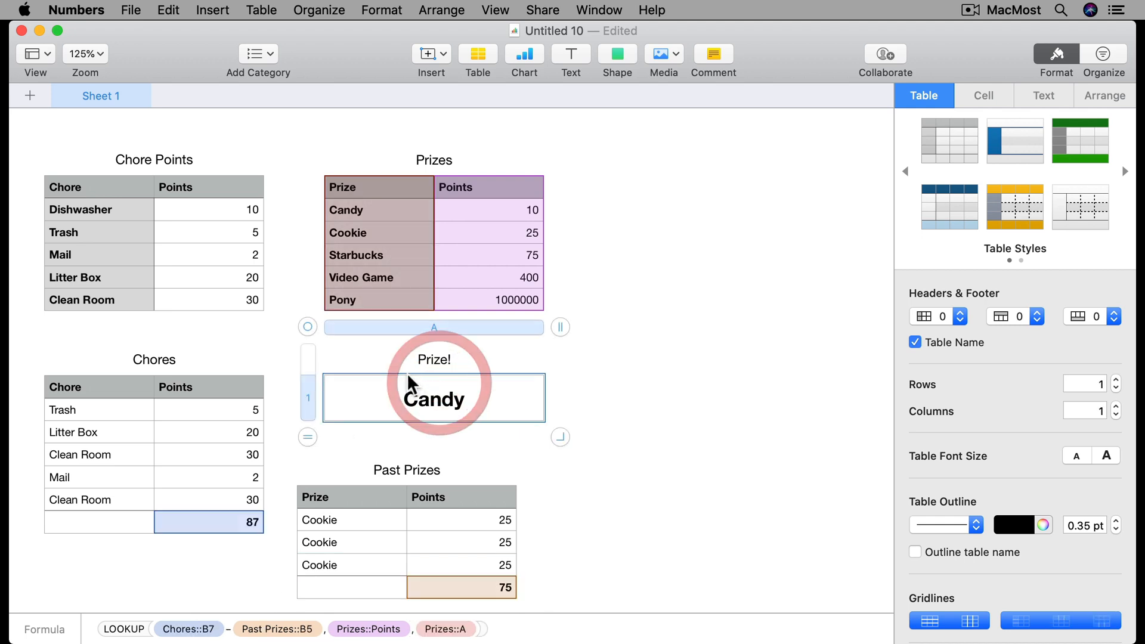
{"action": "left_click_drag", "start_coordinate": [315, 327], "coordinate": [589, 326]}
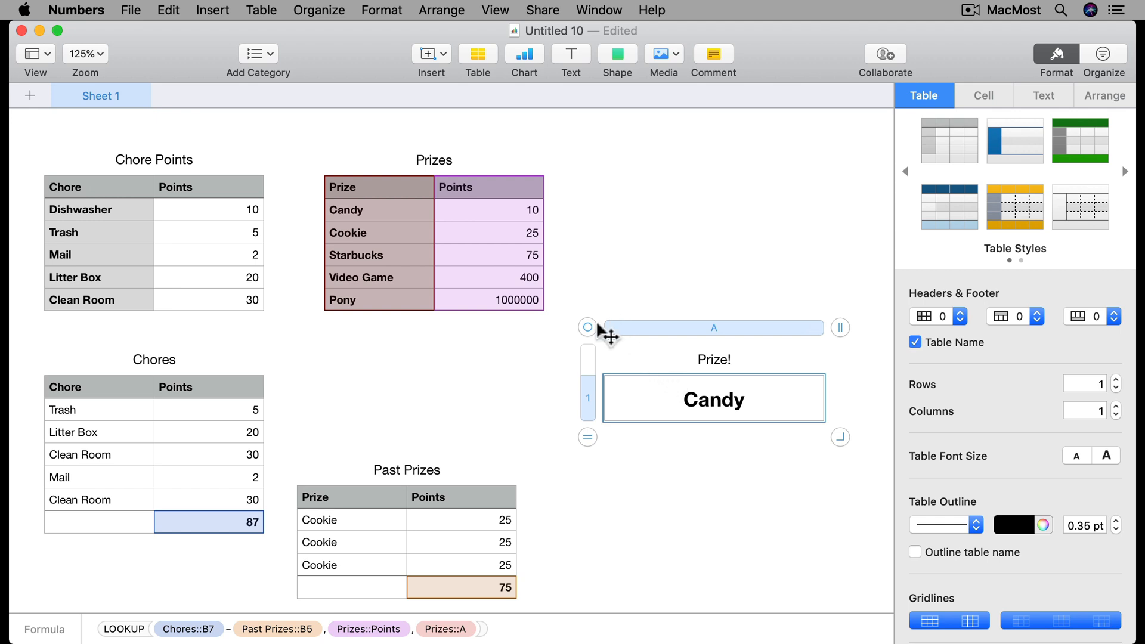
{"action": "left_click_drag", "start_coordinate": [588, 327], "coordinate": [307, 328]}
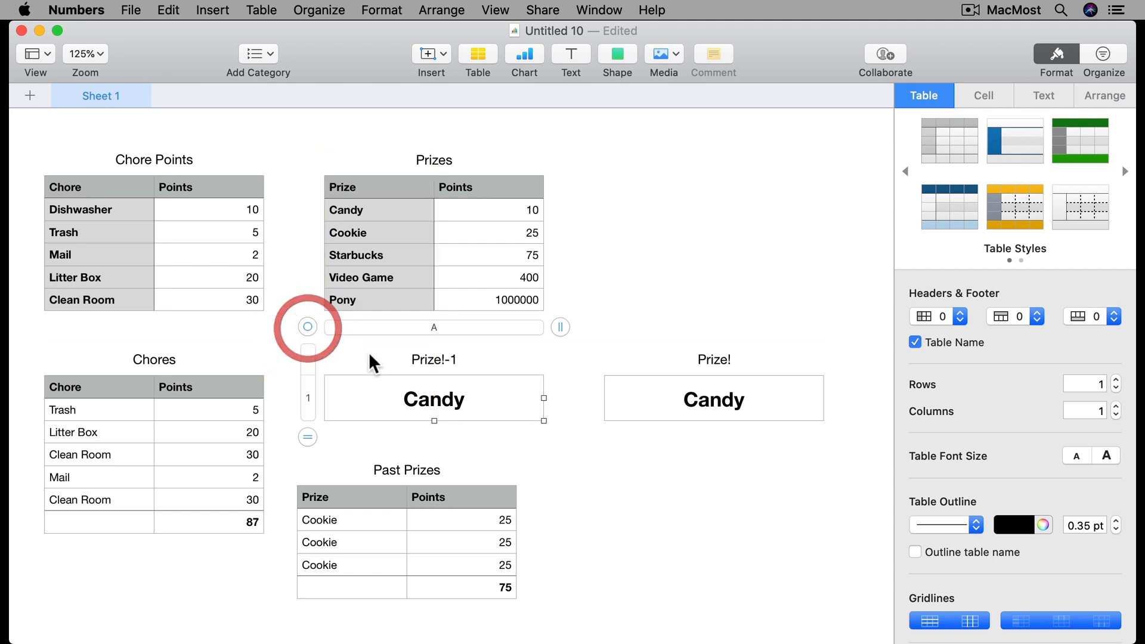
Step: Rename the duplicated Prize!-1 table to "Points"
{"action": "left_click", "coordinate": [424, 360]}
{"action": "double_click", "coordinate": [453, 361]}
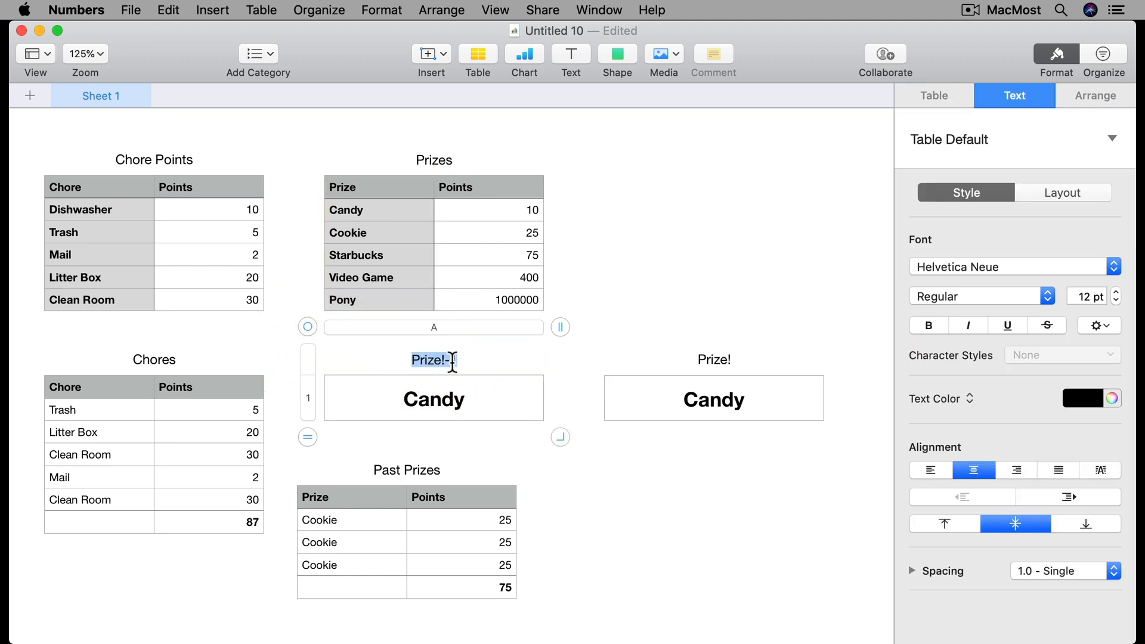
{"action": "type", "text": "Points"}
Step: Replace the Points table's formula with Chores::B7 − Past Prizes::B5, with Preserve Row turned off for both references
{"action": "left_click", "coordinate": [458, 407]}
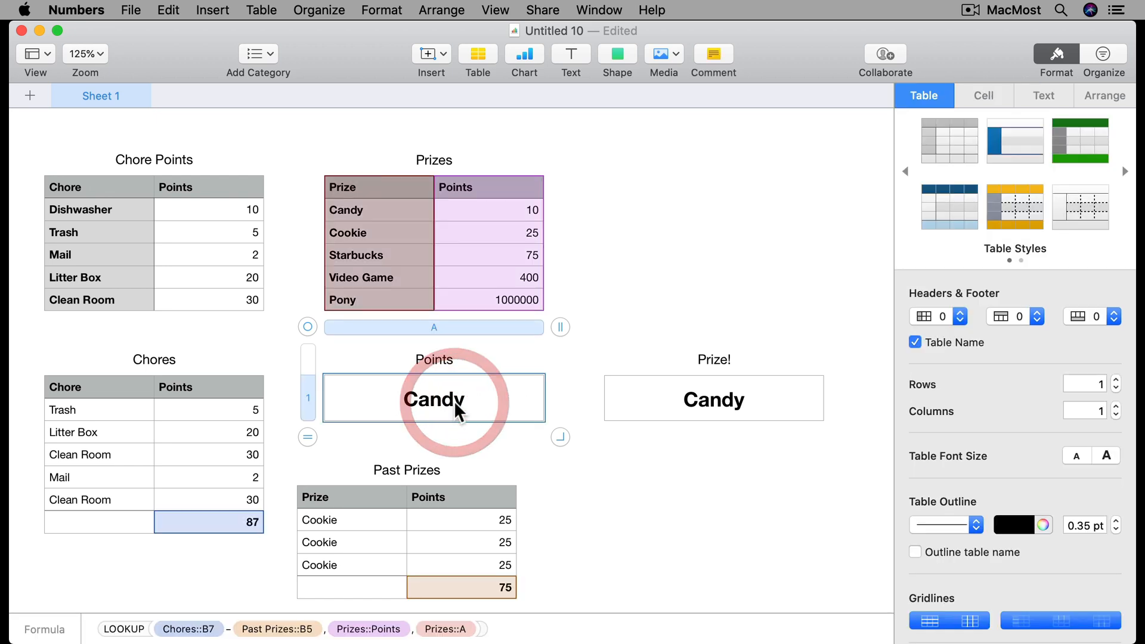
{"action": "type", "text": "="}
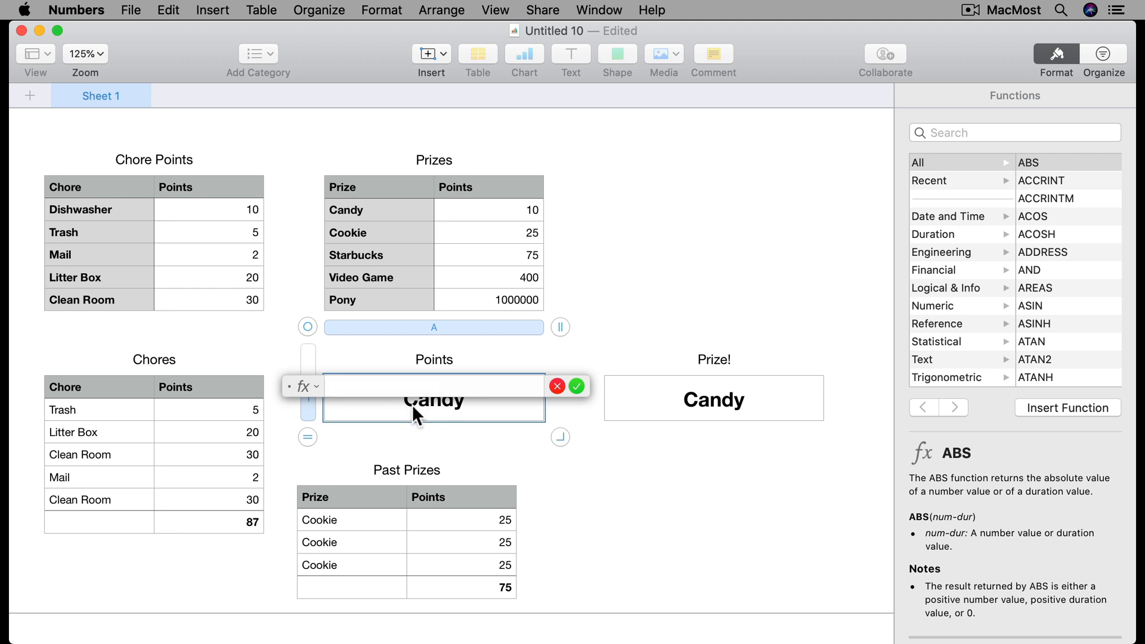
{"action": "left_click", "coordinate": [185, 522]}
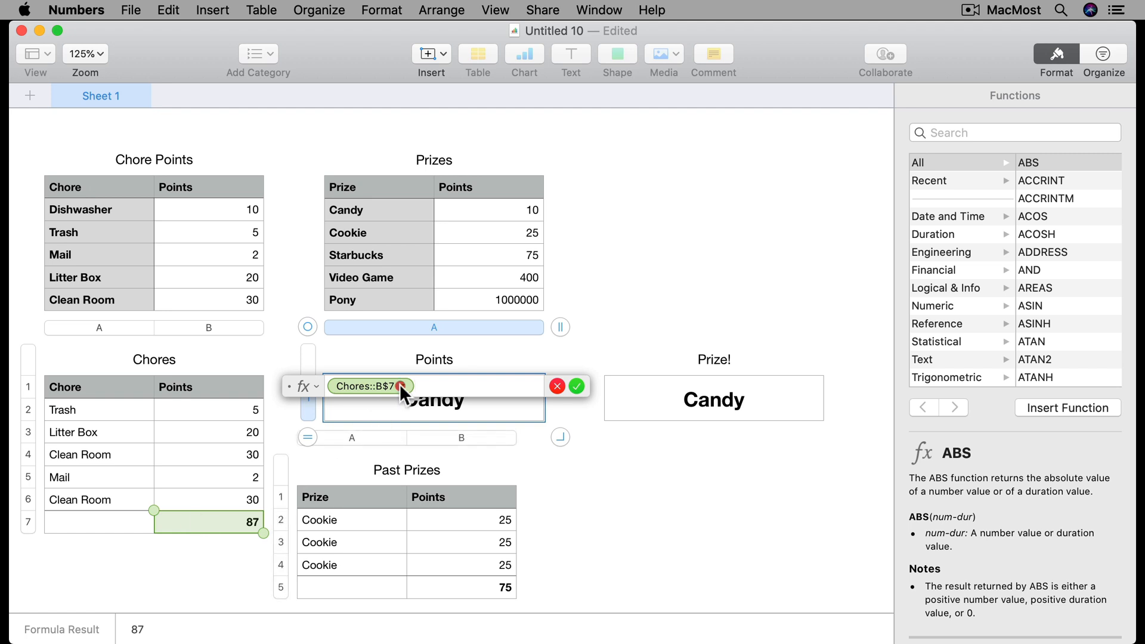
{"action": "left_click", "coordinate": [402, 386]}
{"action": "left_click", "coordinate": [313, 427]}
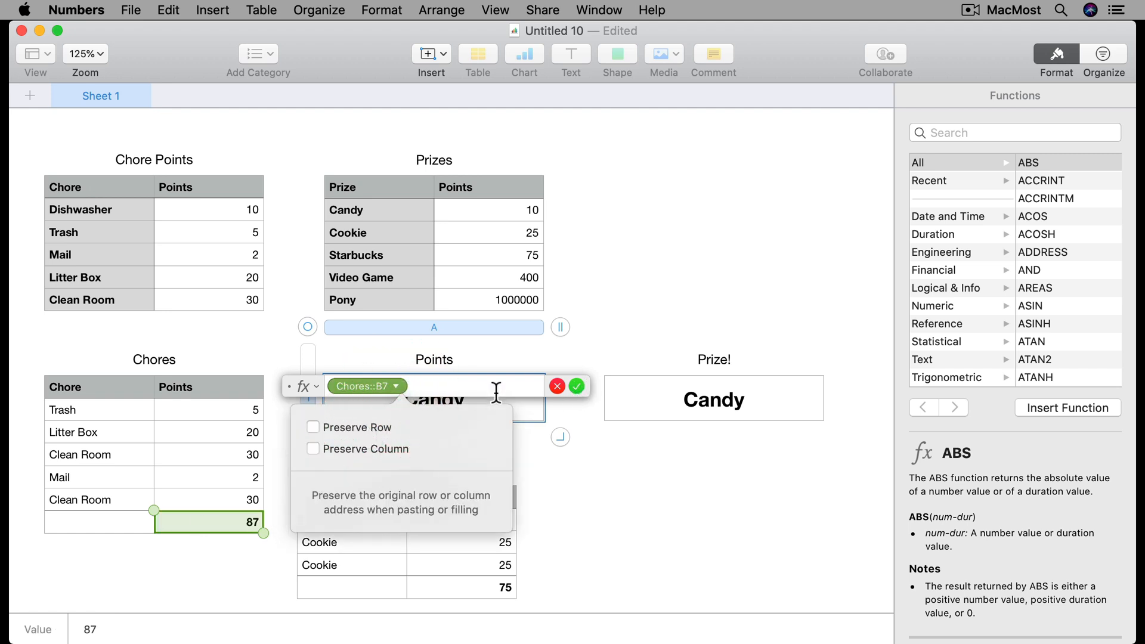
{"action": "left_click", "coordinate": [458, 387]}
{"action": "key", "text": "BackSpace"}
{"action": "type", "text": "-"}
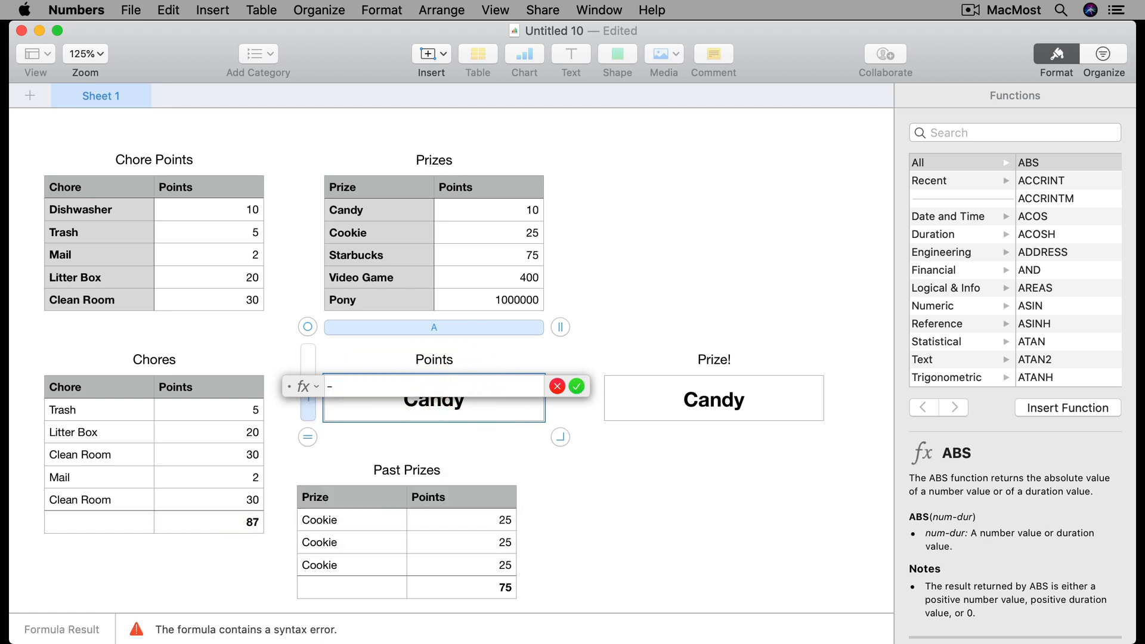
{"action": "key", "text": "super+z"}
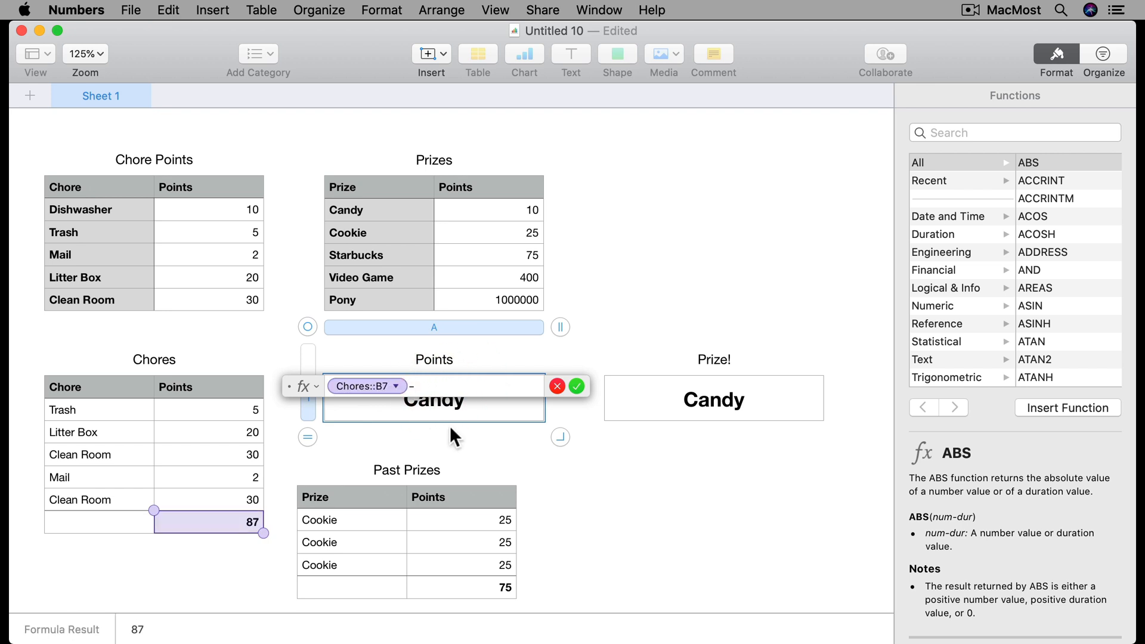
{"action": "left_click", "coordinate": [486, 585]}
{"action": "left_click", "coordinate": [511, 386]}
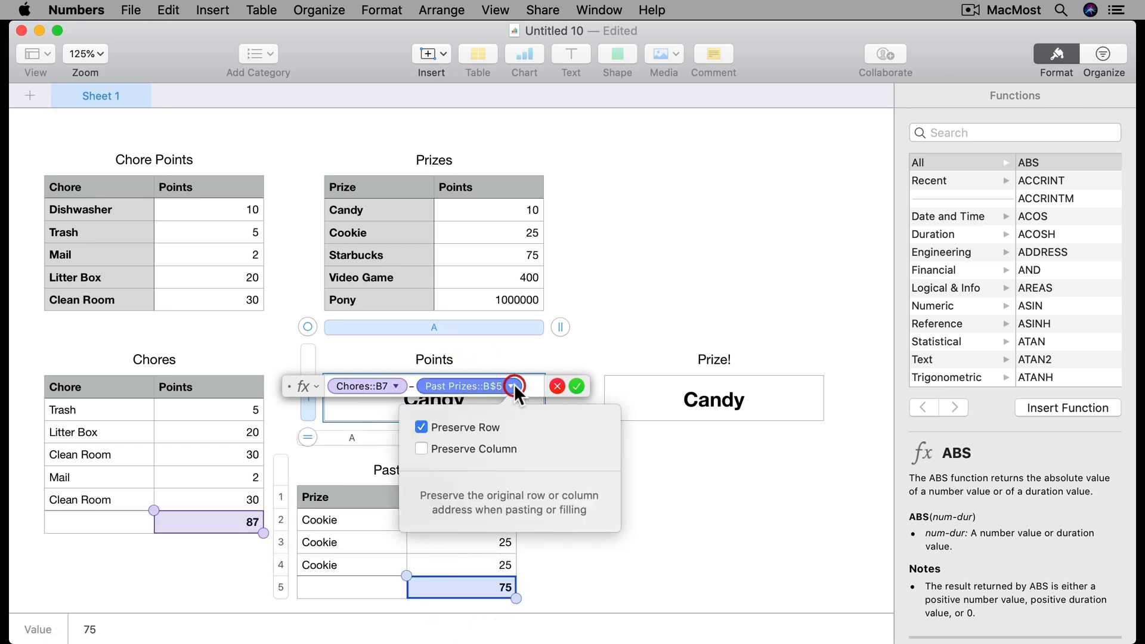
{"action": "left_click", "coordinate": [468, 428]}
{"action": "left_click", "coordinate": [577, 386]}
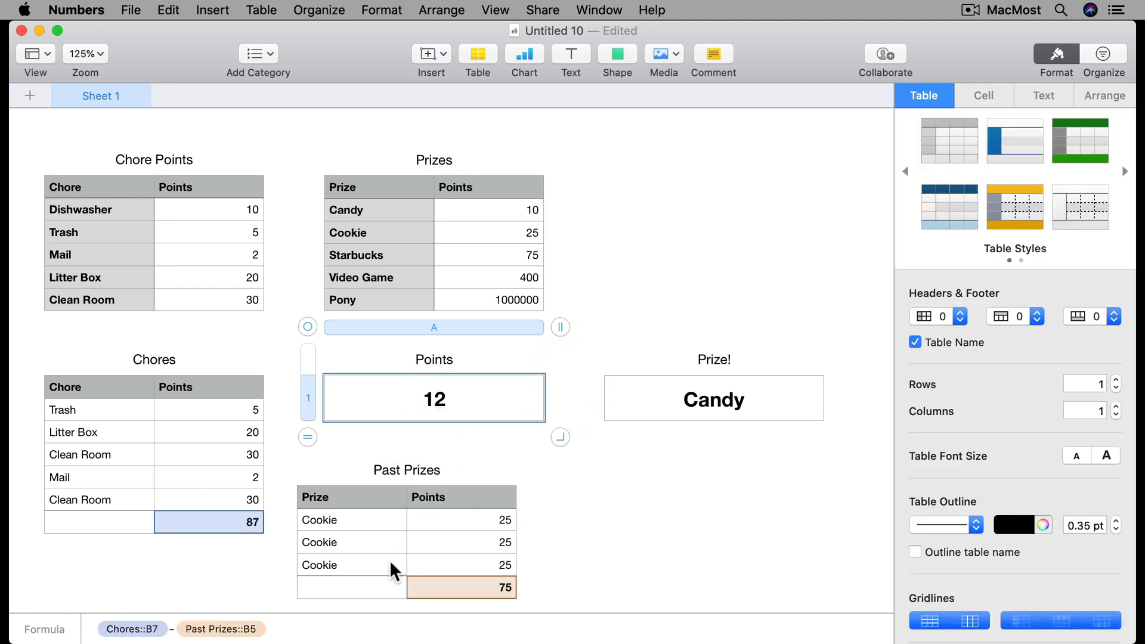
Step: Add two rows to the end of the Chores table, one for Dishwasher and one for Trash
{"action": "left_click", "coordinate": [83, 501]}
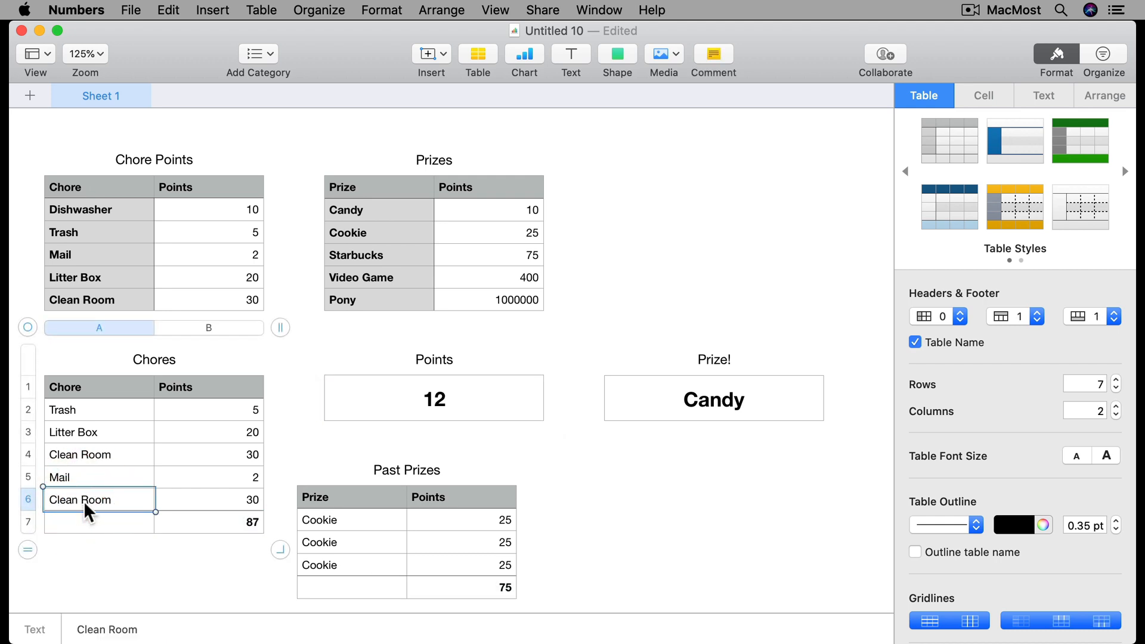
{"action": "key", "text": "Return"}
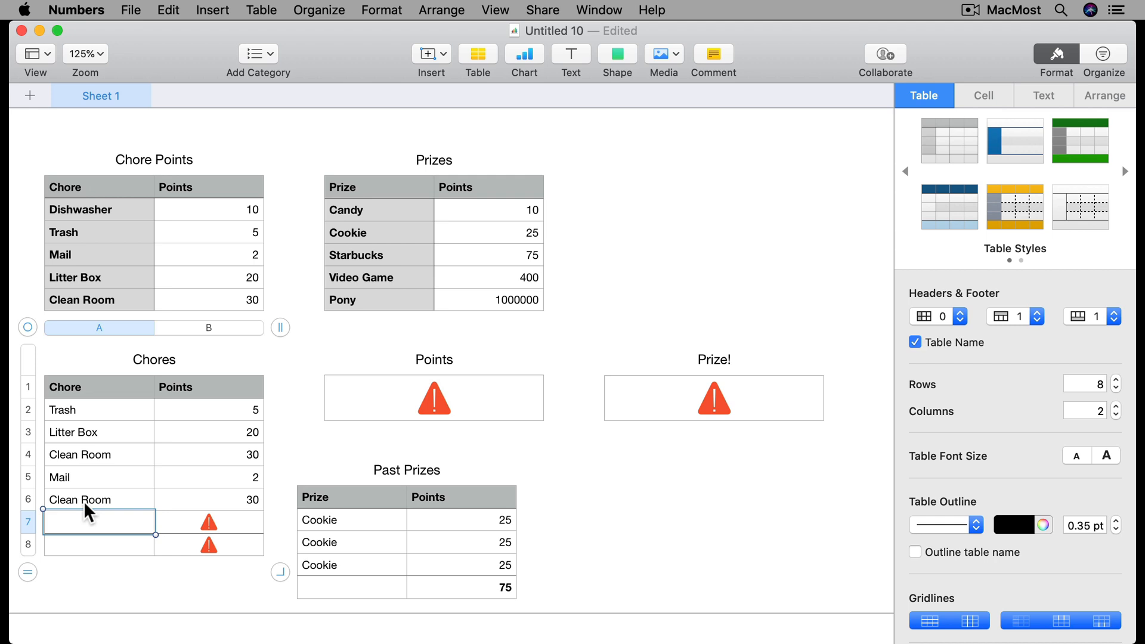
{"action": "type", "text": "Dishwasher"}
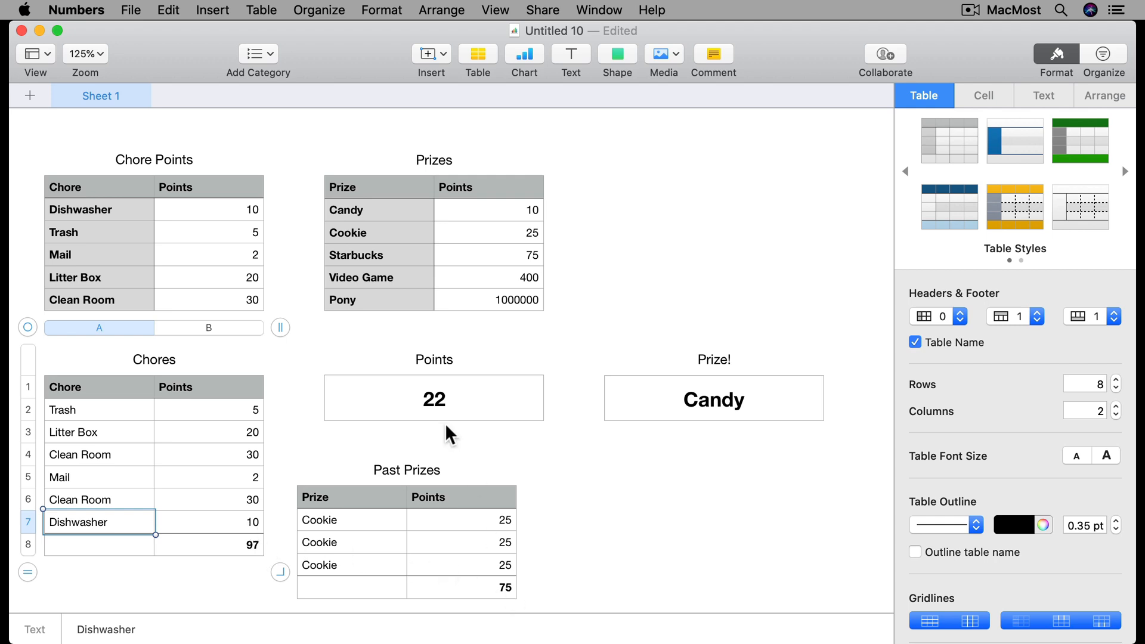
{"action": "key", "text": "Return"}
{"action": "type", "text": "Trash"}
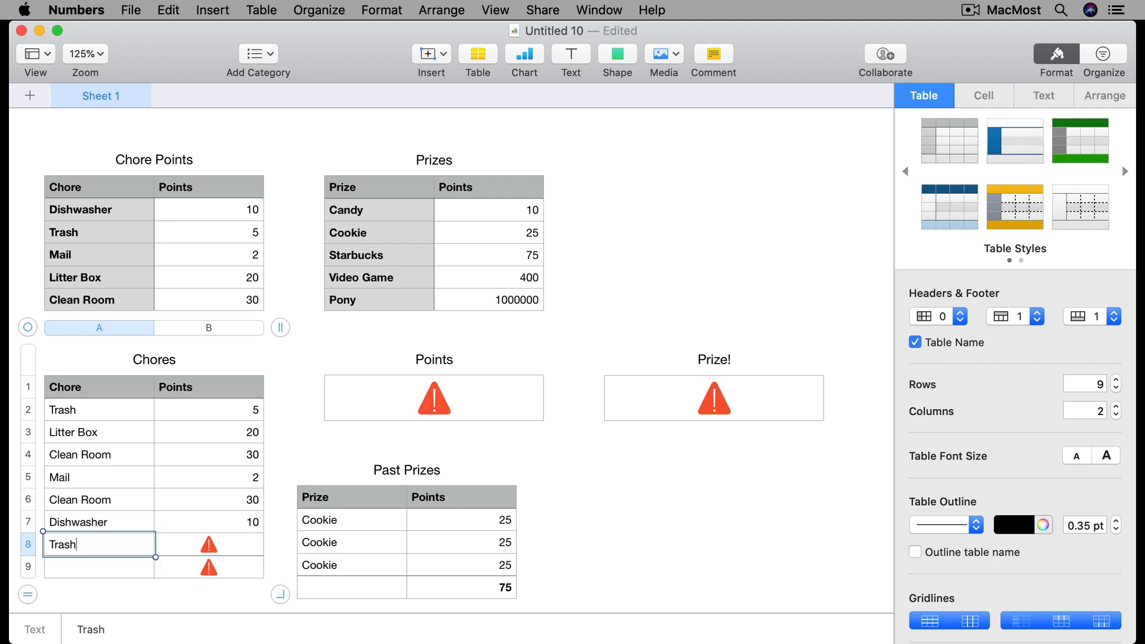
{"action": "key", "text": "Tab"}
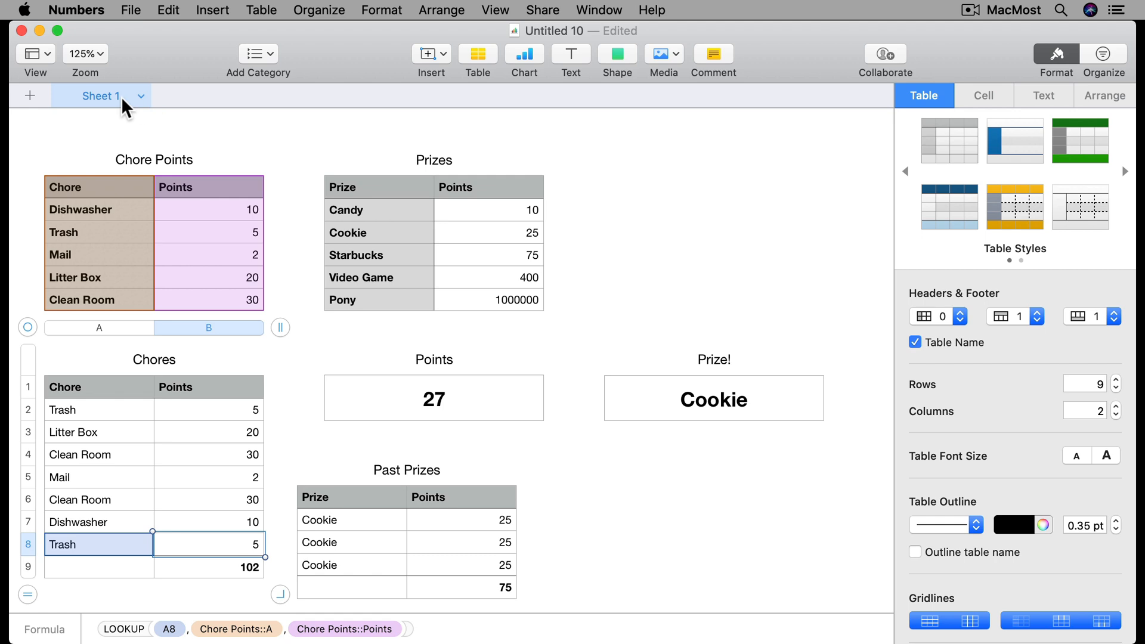
Step: Add a second sheet to the document and delete its default table
{"action": "left_click", "coordinate": [29, 95]}
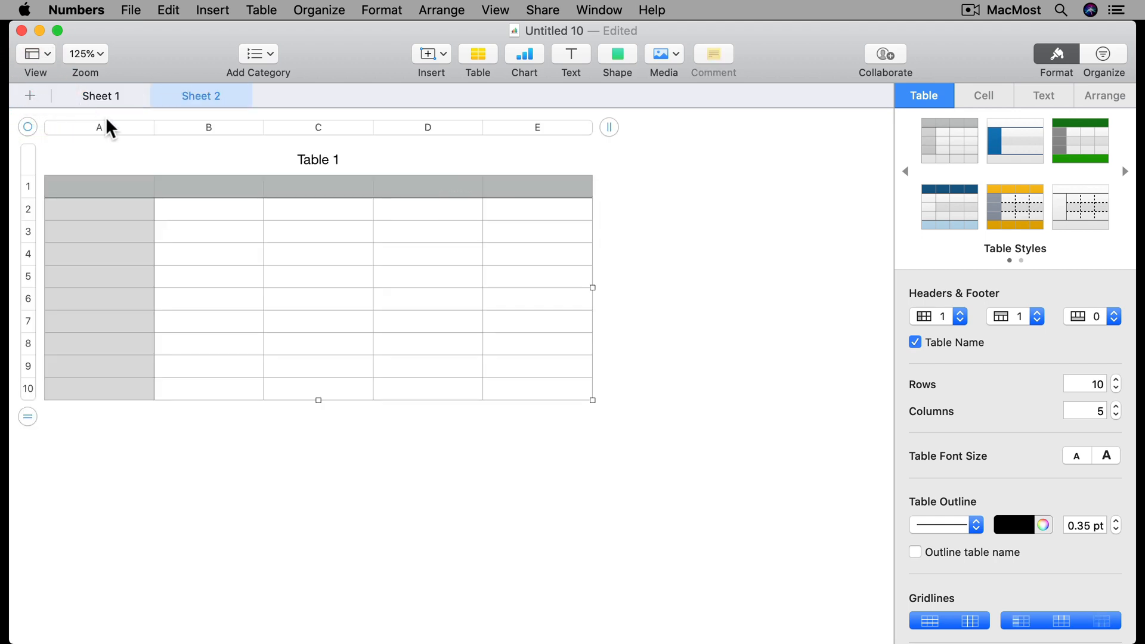
{"action": "left_click", "coordinate": [28, 127]}
{"action": "key", "text": "Delete"}
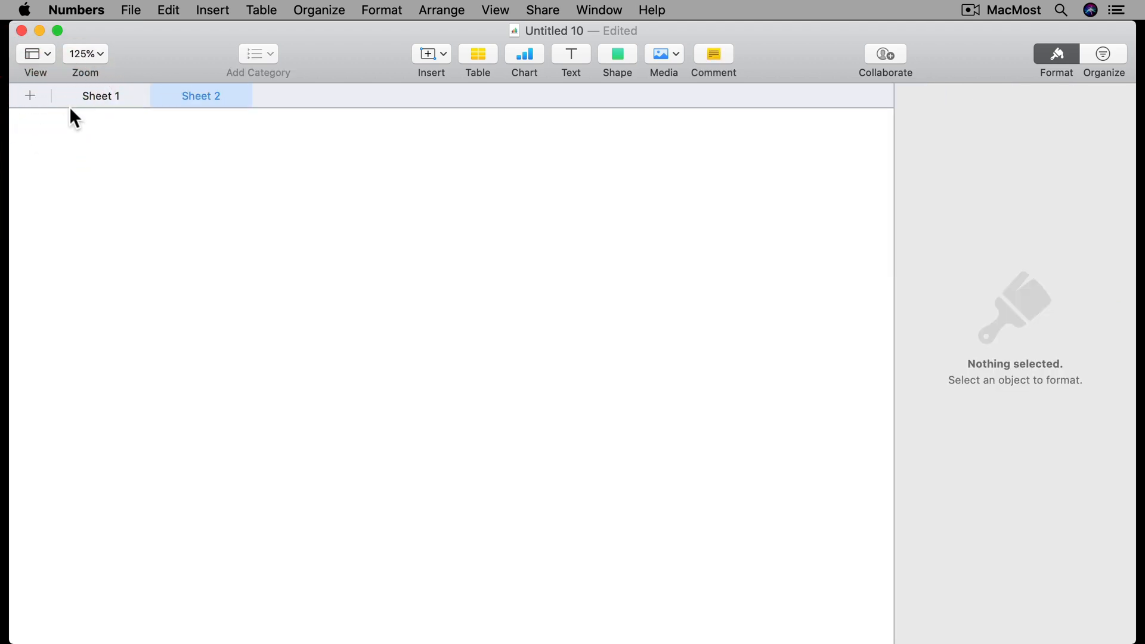
Step: Move the Points and Prize! tables together from Sheet 1 to Sheet 2 and place them near the top of the sheet
{"action": "left_click", "coordinate": [114, 97]}
{"action": "left_click", "coordinate": [441, 362]}
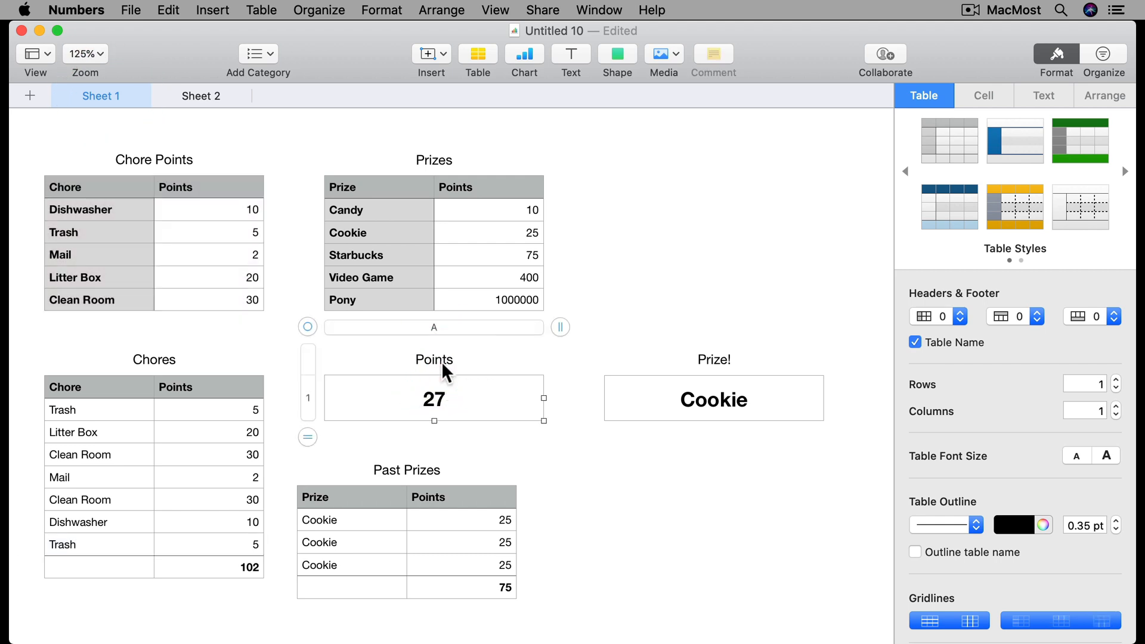
{"action": "left_click", "coordinate": [717, 360], "text": "super"}
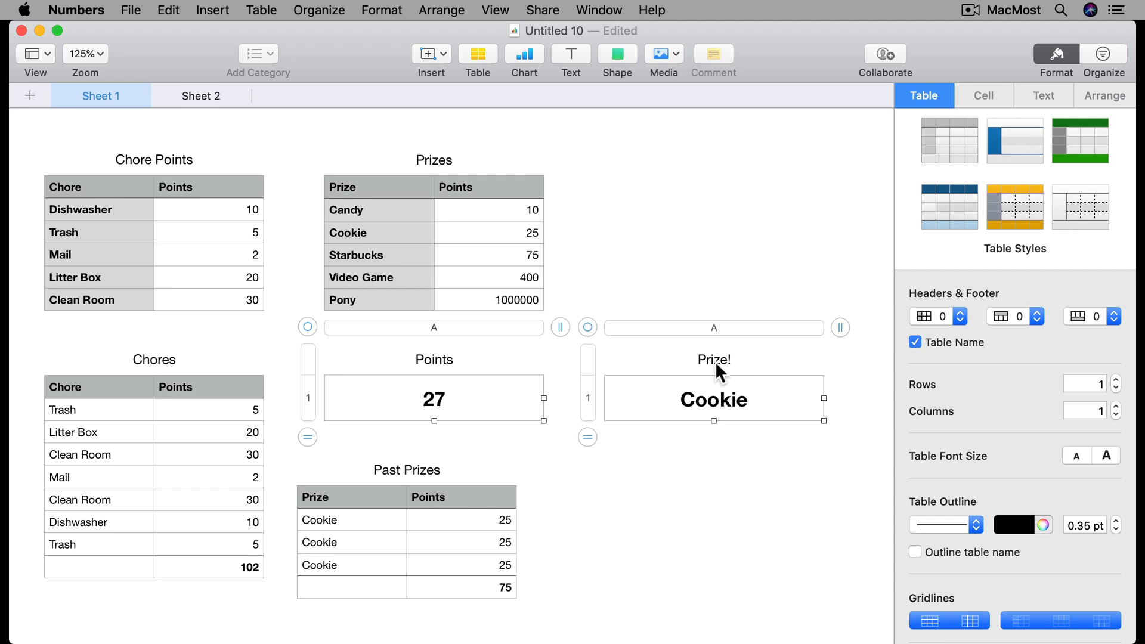
{"action": "left_click", "coordinate": [169, 10]}
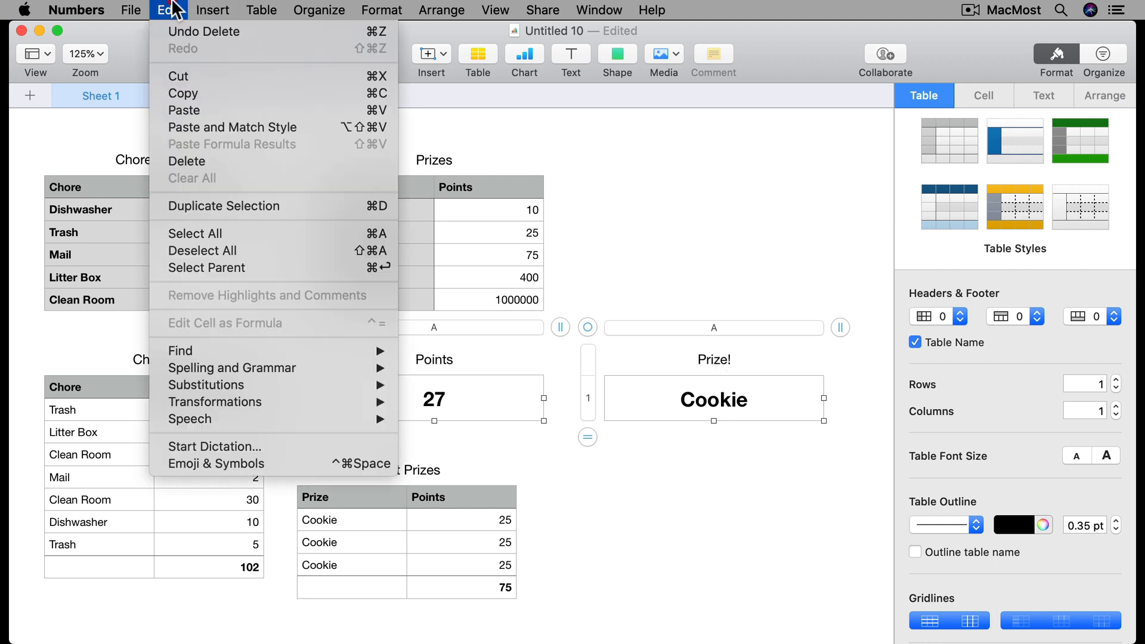
{"action": "left_click", "coordinate": [191, 76]}
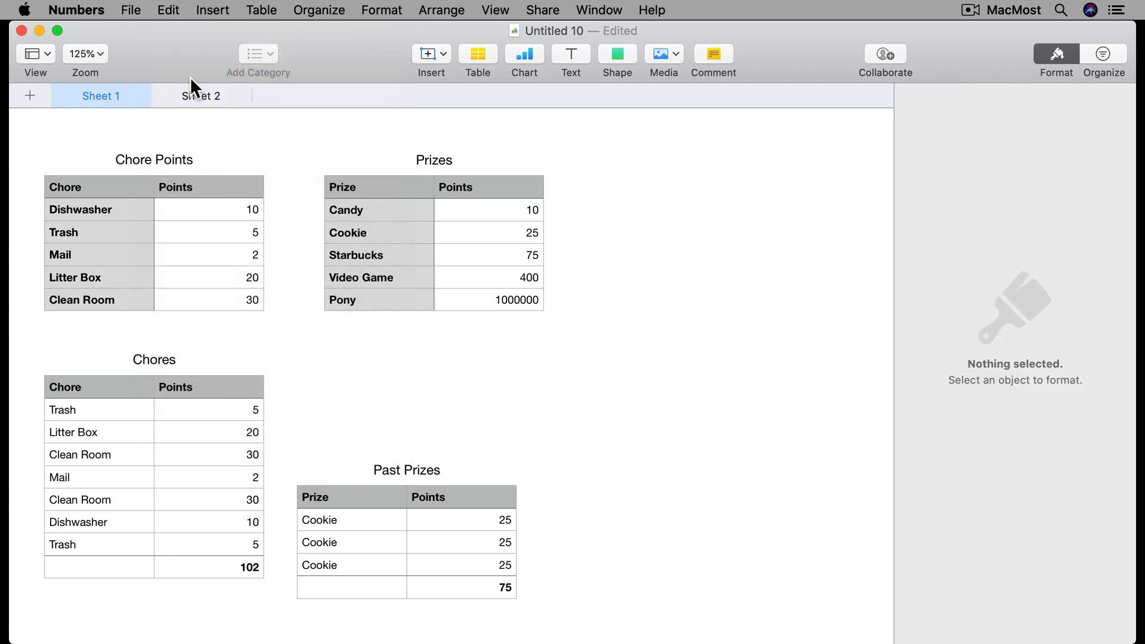
{"action": "left_click", "coordinate": [197, 94]}
{"action": "left_click", "coordinate": [169, 10]}
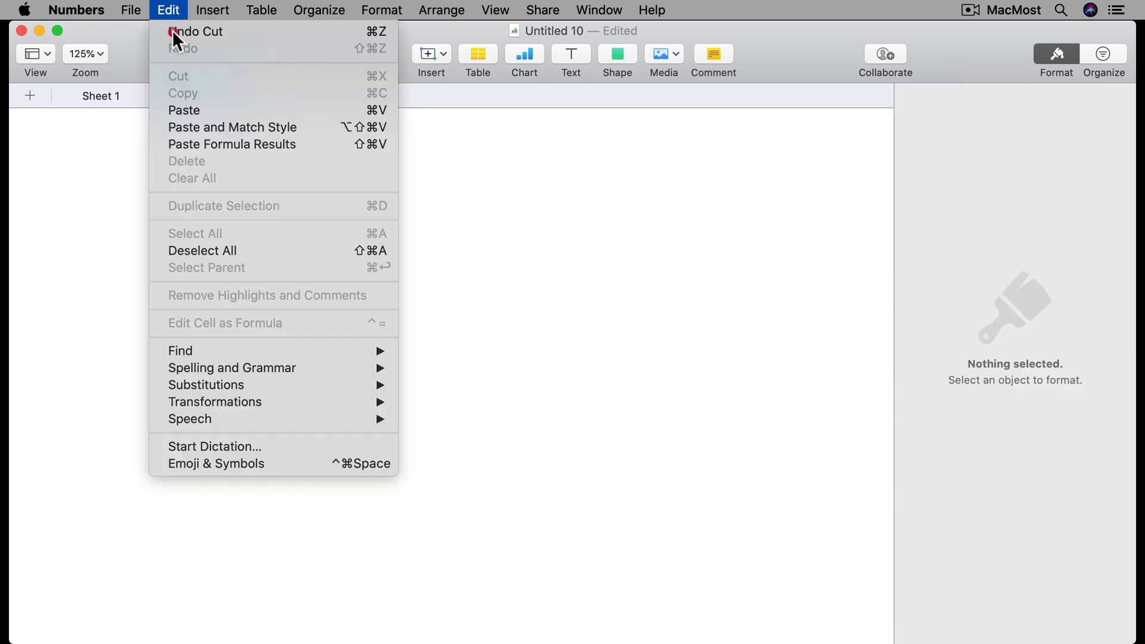
{"action": "left_click", "coordinate": [187, 112]}
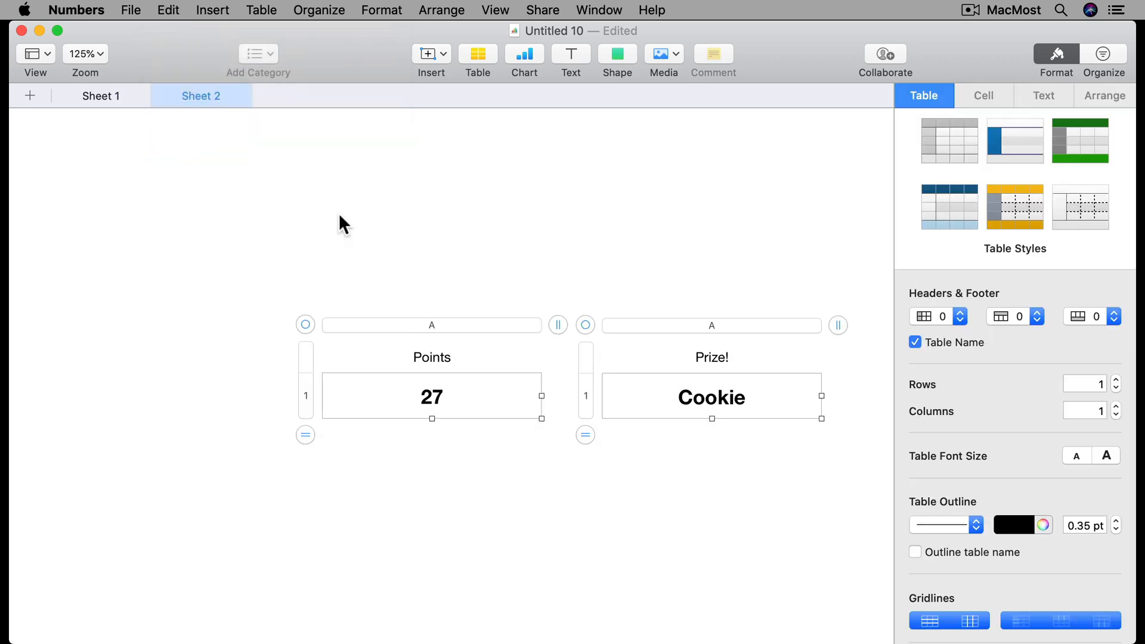
{"action": "left_click_drag", "start_coordinate": [305, 323], "coordinate": [185, 137]}
{"action": "left_click", "coordinate": [261, 281]}
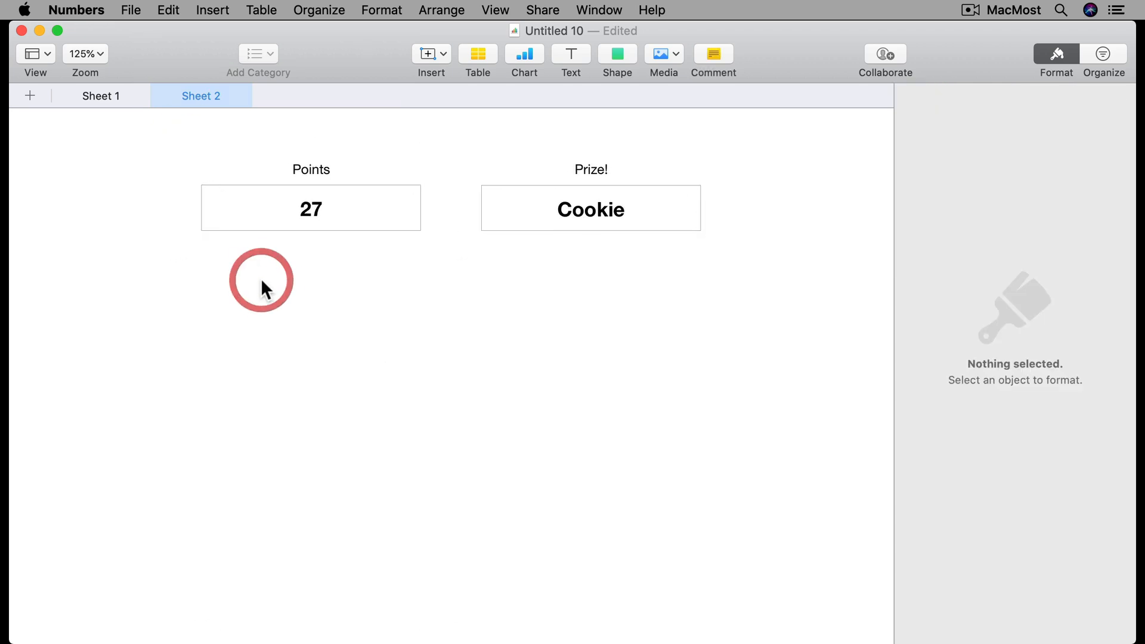
Step: Move the Chores table from Sheet 1 to Sheet 2 and center it below the Points and Prize! tables
{"action": "left_click", "coordinate": [121, 95]}
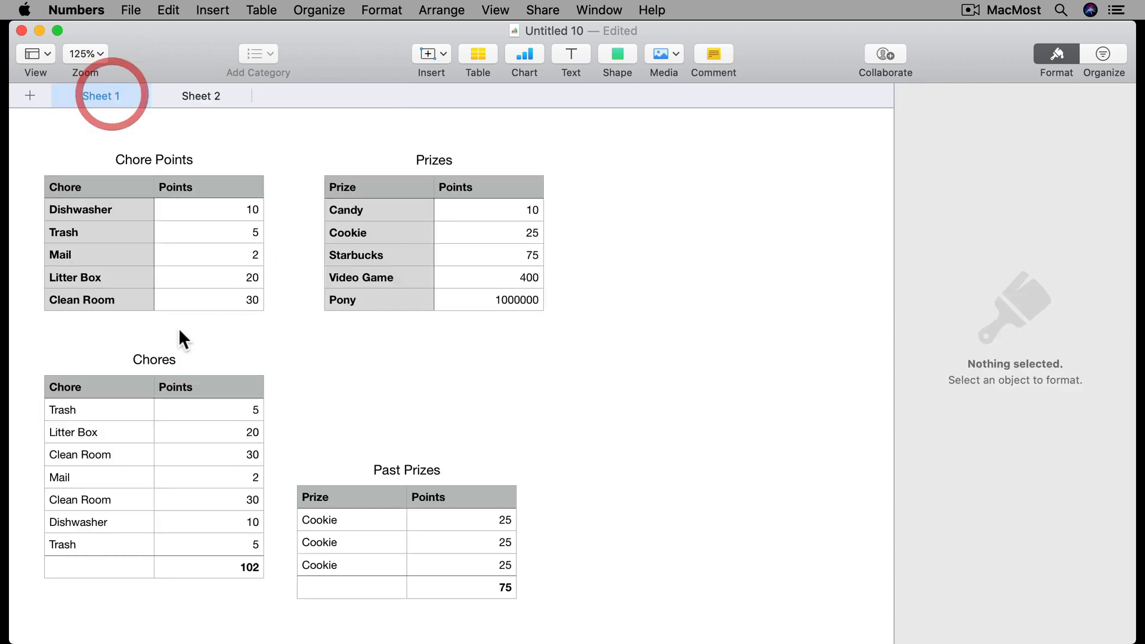
{"action": "left_click", "coordinate": [113, 382]}
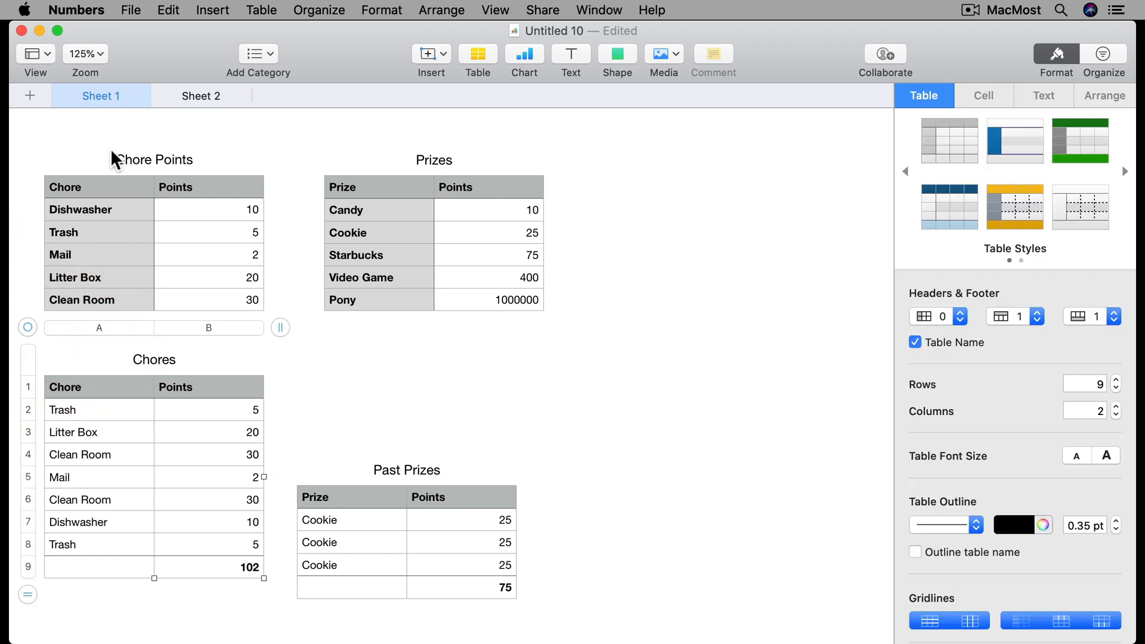
{"action": "key", "text": "BackSpace"}
{"action": "left_click", "coordinate": [200, 88]}
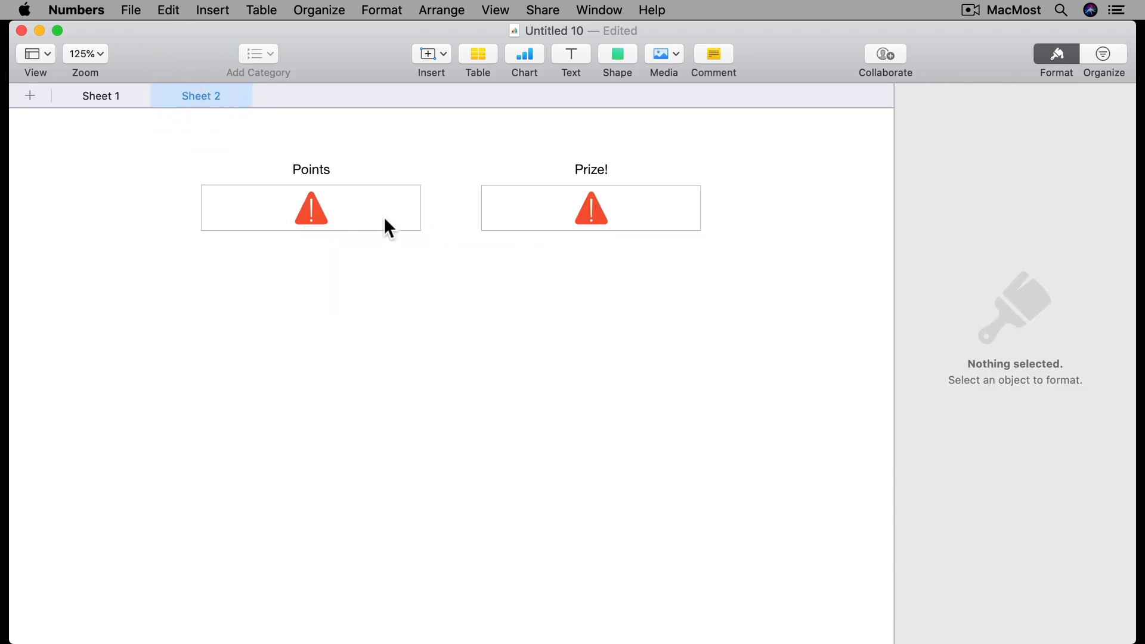
{"action": "key", "text": "super+v"}
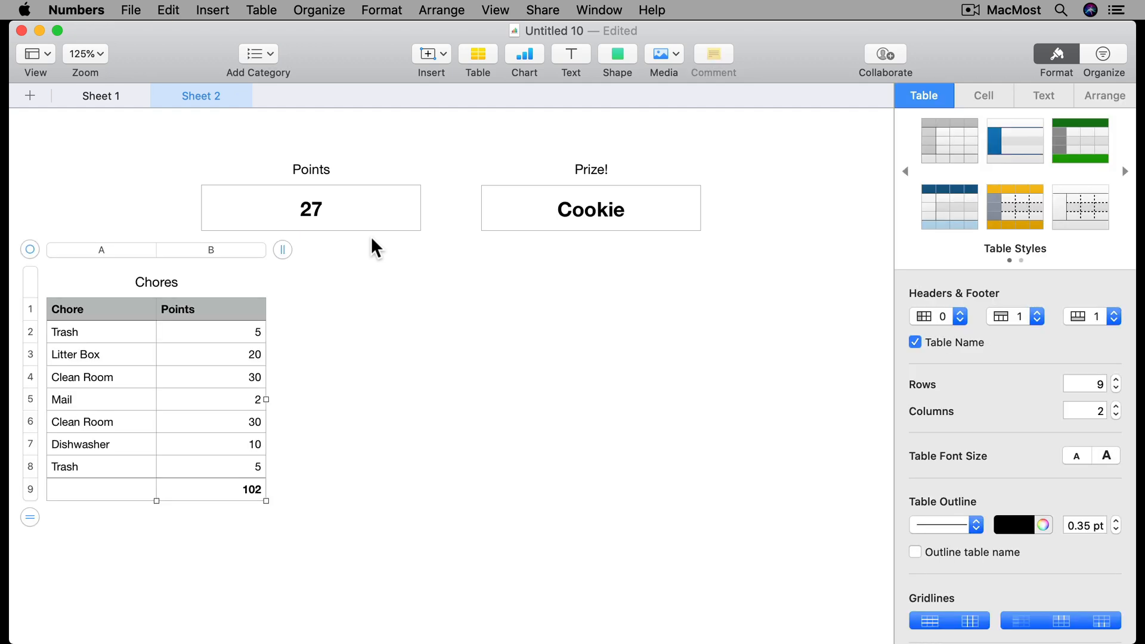
{"action": "left_click_drag", "start_coordinate": [39, 248], "coordinate": [327, 230]}
{"action": "left_click", "coordinate": [268, 270]}
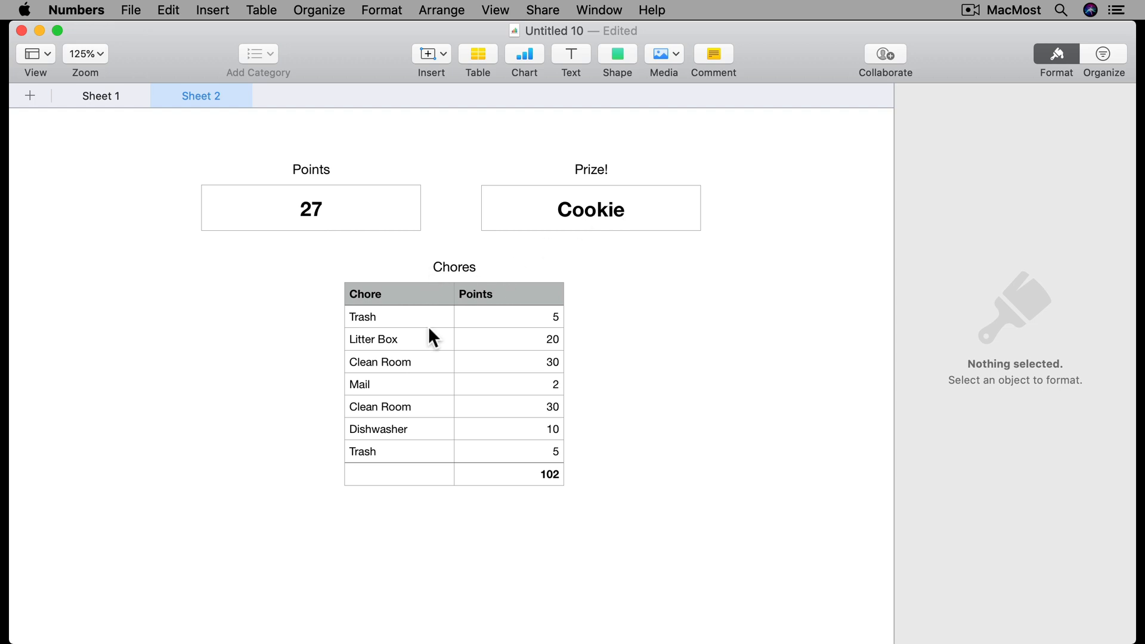
{"action": "left_click", "coordinate": [406, 450]}
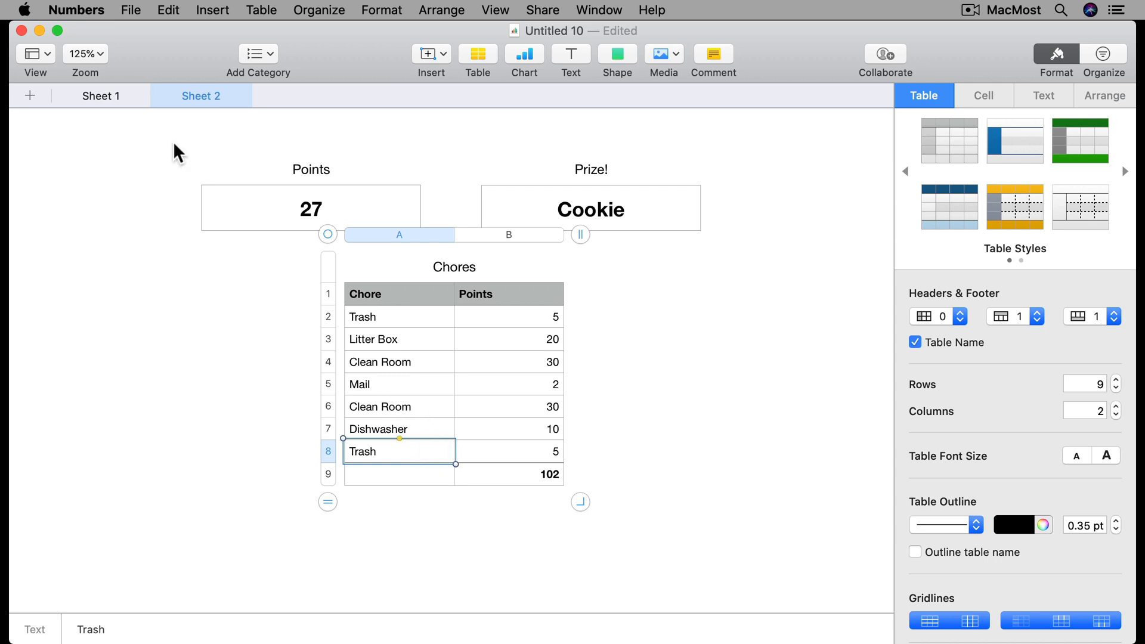
Step: Move the Past Prizes table from Sheet 1 to a newly added sheet, deleting that sheet's default table
{"action": "left_click", "coordinate": [95, 95]}
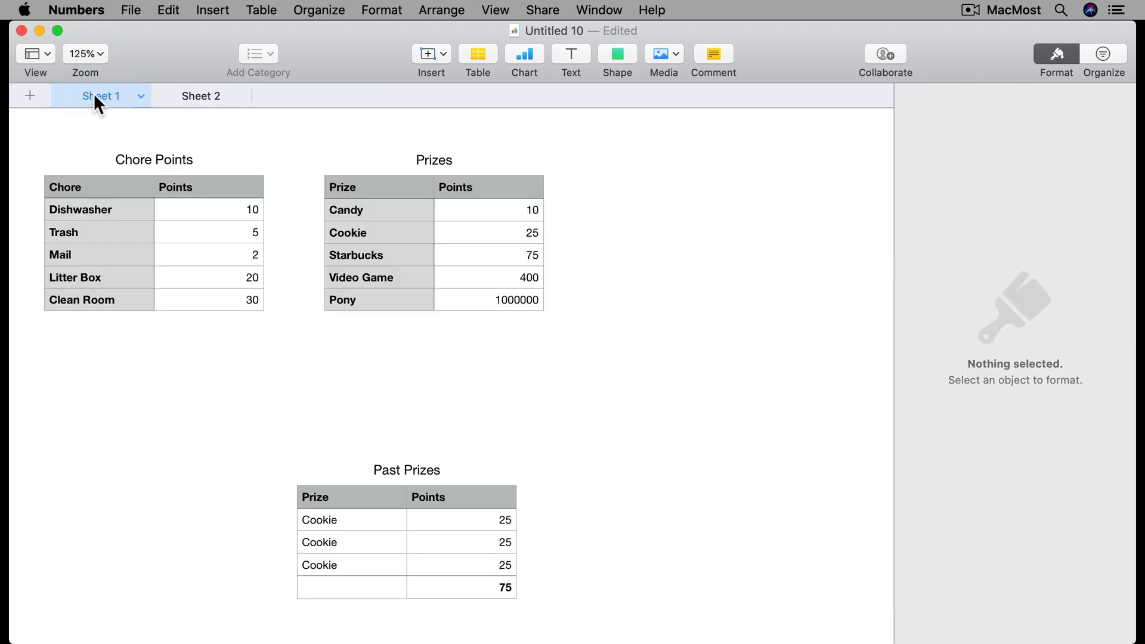
{"action": "left_click", "coordinate": [354, 539]}
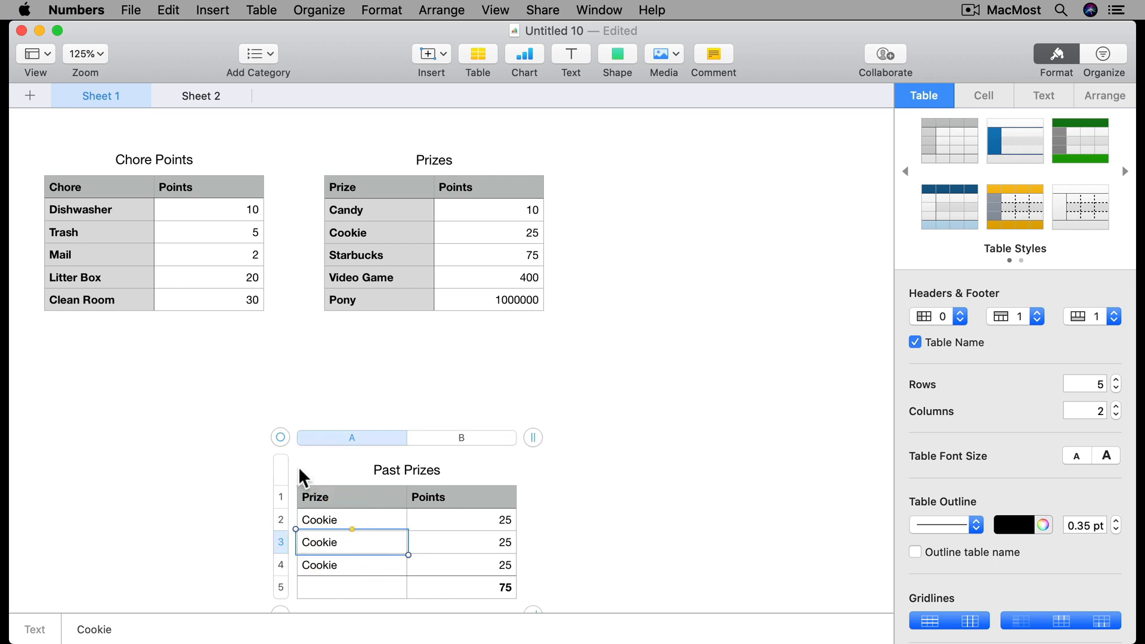
{"action": "left_click", "coordinate": [278, 432]}
{"action": "key", "text": "super+c"}
{"action": "left_click", "coordinate": [30, 96]}
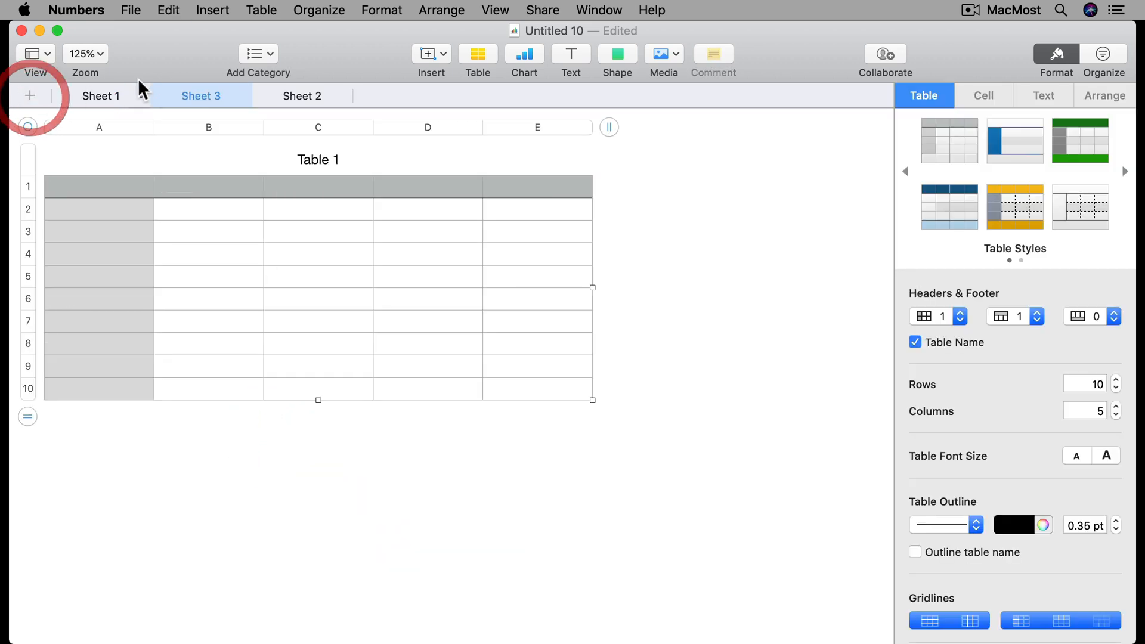
{"action": "left_click", "coordinate": [27, 126]}
{"action": "key", "text": "Delete"}
{"action": "key", "text": "super+v"}
{"action": "left_click", "coordinate": [332, 250]}
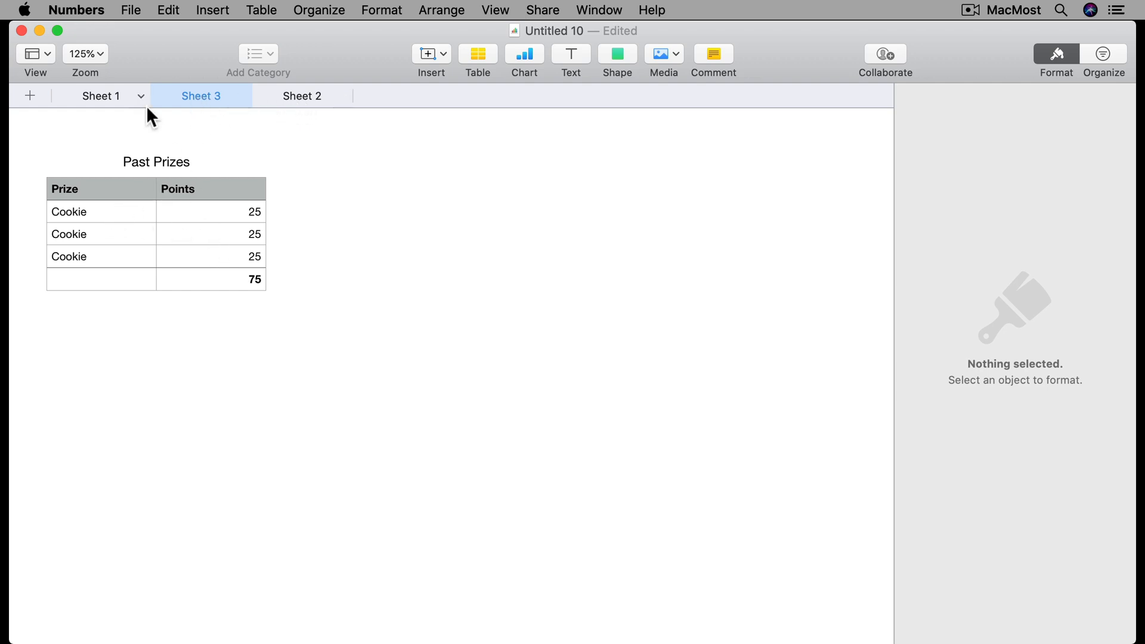
Step: Rename Sheet 1, which holds the Chore Points and Prizes tables, to "Settings"
{"action": "left_click", "coordinate": [101, 100]}
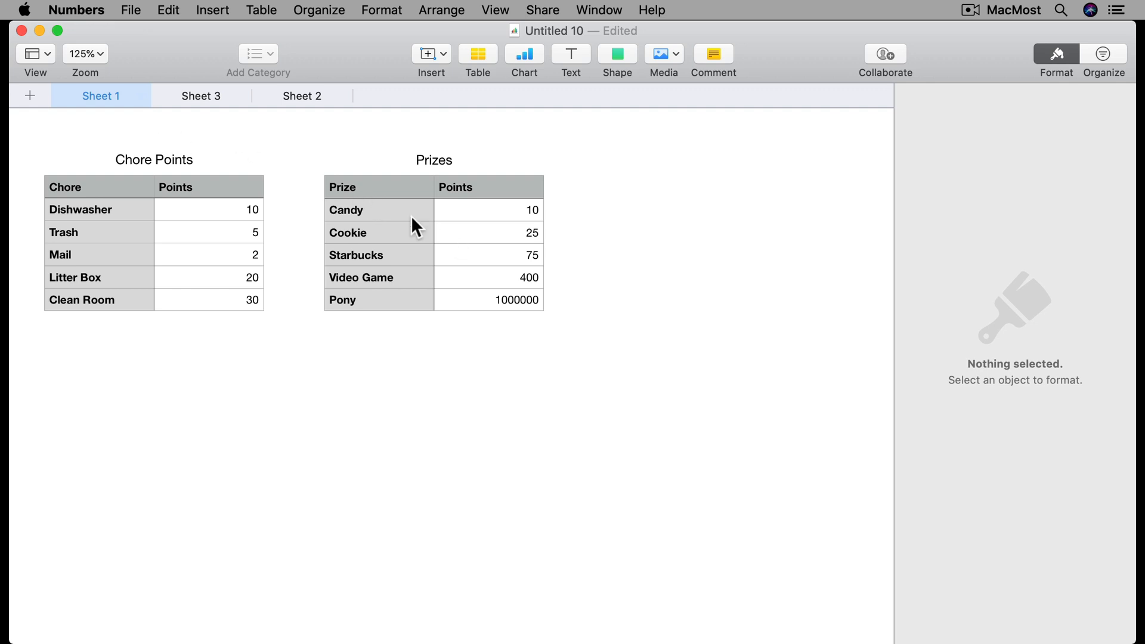
{"action": "double_click", "coordinate": [103, 96]}
{"action": "type", "text": "Settings"}
{"action": "key", "text": "Return"}
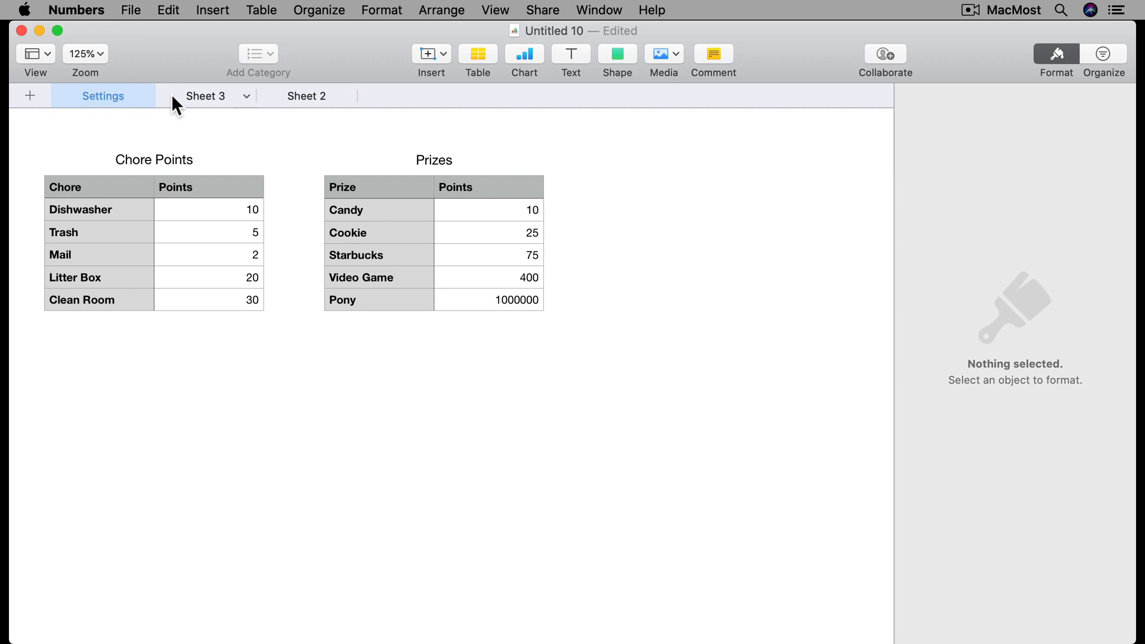
Step: Rename Sheet 3, which holds the Past Prizes table, to "Cashed In"
{"action": "left_click", "coordinate": [201, 92]}
{"action": "double_click", "coordinate": [203, 95]}
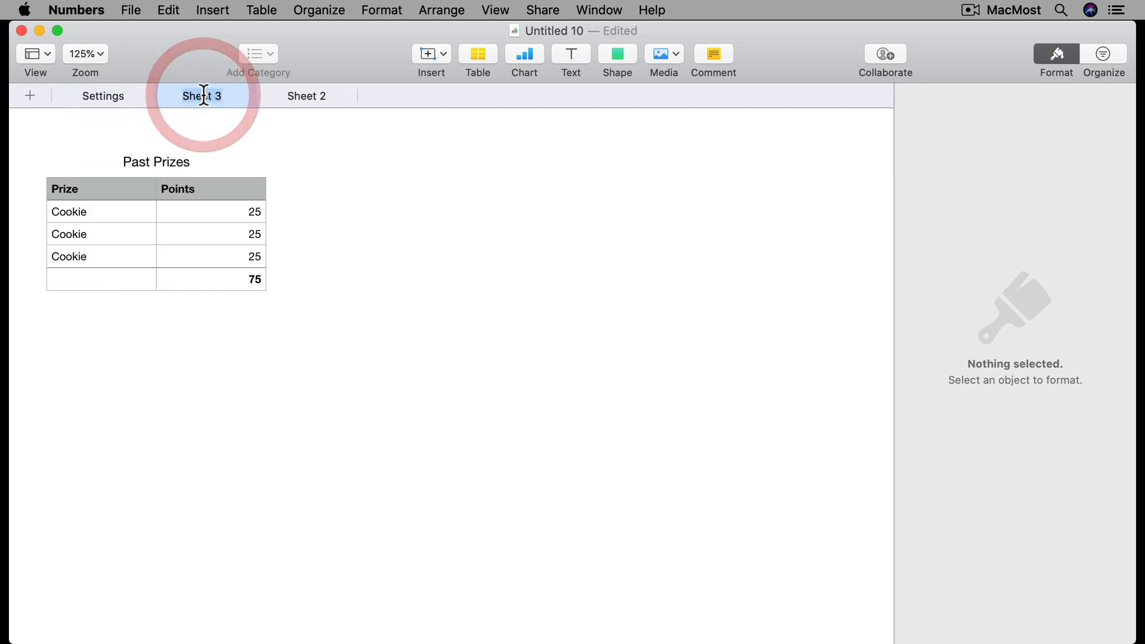
{"action": "type", "text": "Cashed In"}
{"action": "key", "text": "Return"}
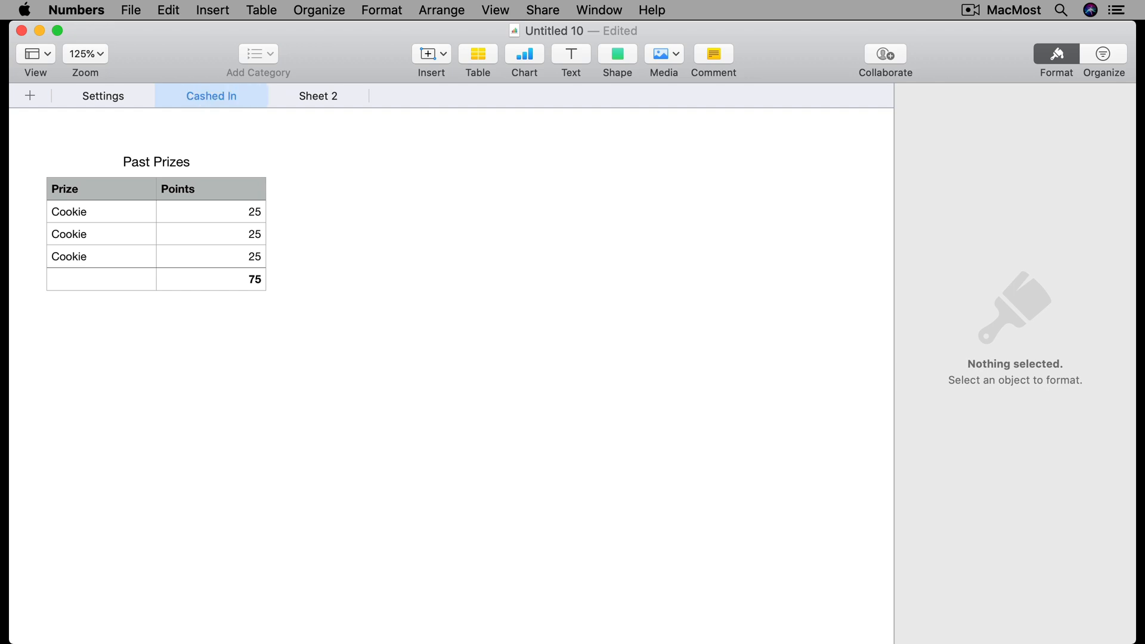
Step: Rename Sheet 2, which holds the Points, Prize! and Chores tables, to "Main"
{"action": "left_click", "coordinate": [309, 89]}
{"action": "double_click", "coordinate": [309, 89]}
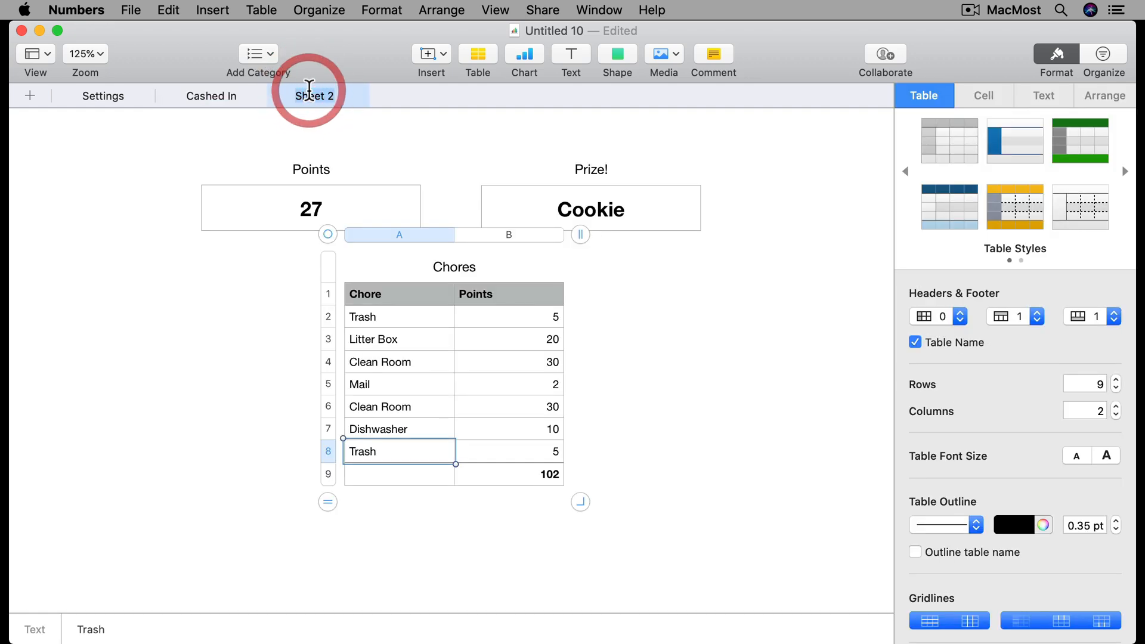
{"action": "type", "text": "Main"}
{"action": "key", "text": "Return"}
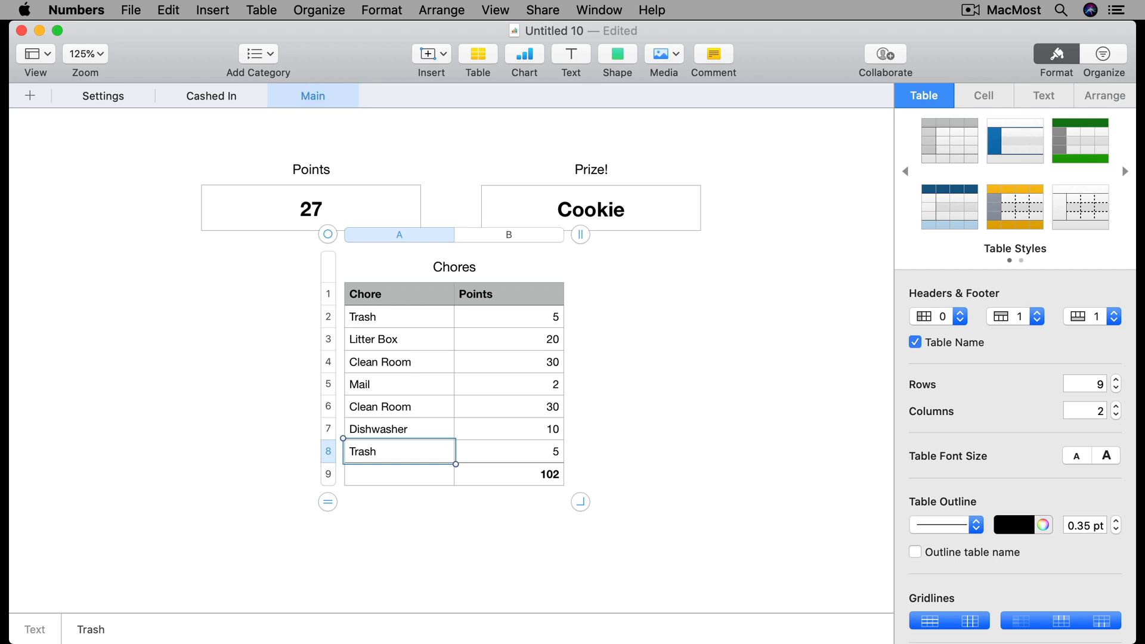
Step: Reorder the sheets as Main, Cashed In, Settings, and return to the Main sheet
{"action": "left_click_drag", "start_coordinate": [300, 94], "coordinate": [92, 96]}
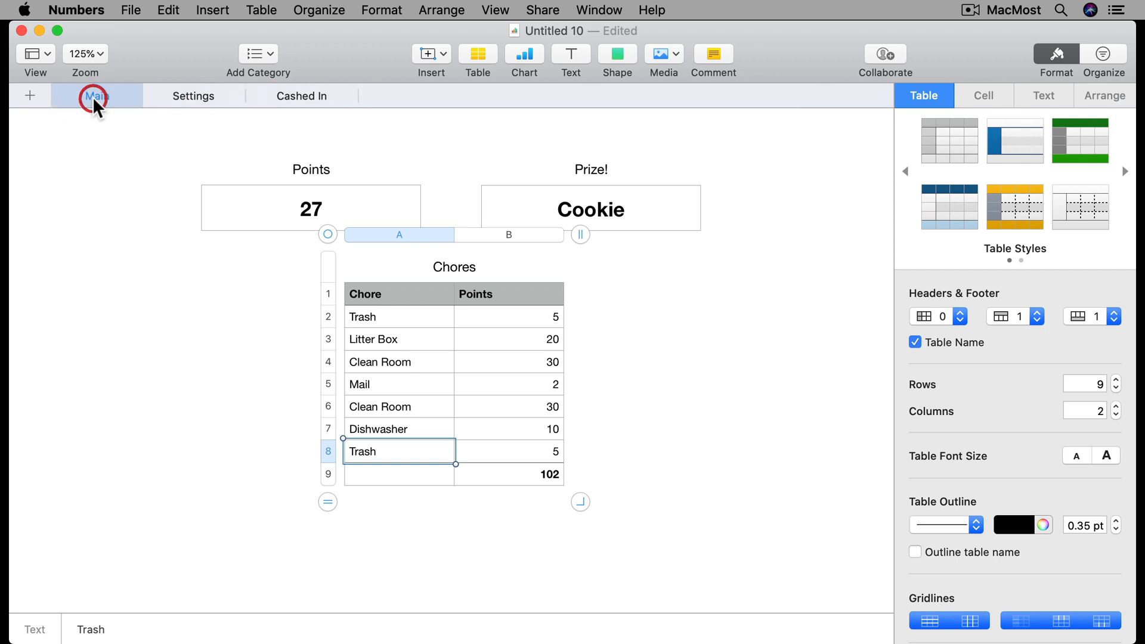
{"action": "left_click_drag", "start_coordinate": [190, 94], "coordinate": [309, 92]}
{"action": "left_click", "coordinate": [91, 96]}
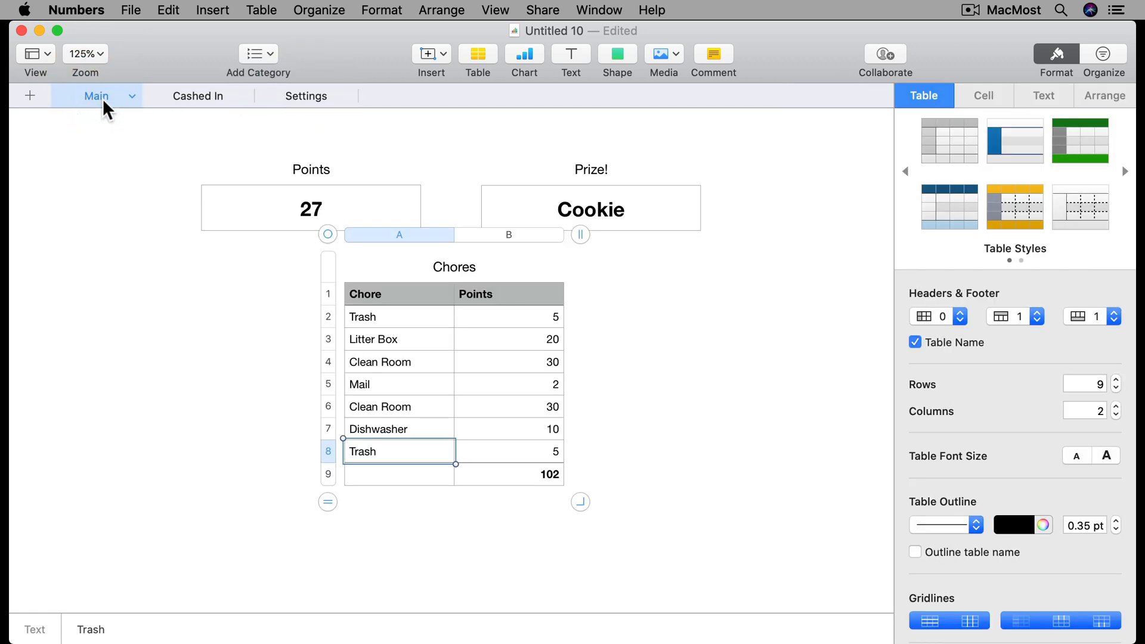
{"action": "left_click", "coordinate": [180, 97]}
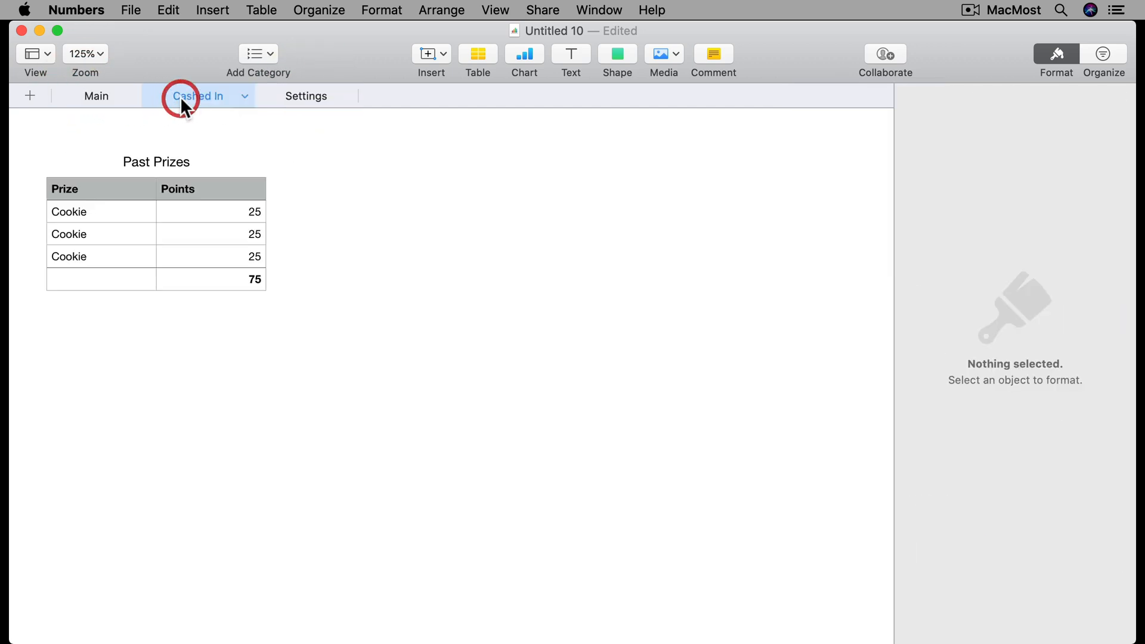
{"action": "left_click", "coordinate": [98, 95]}
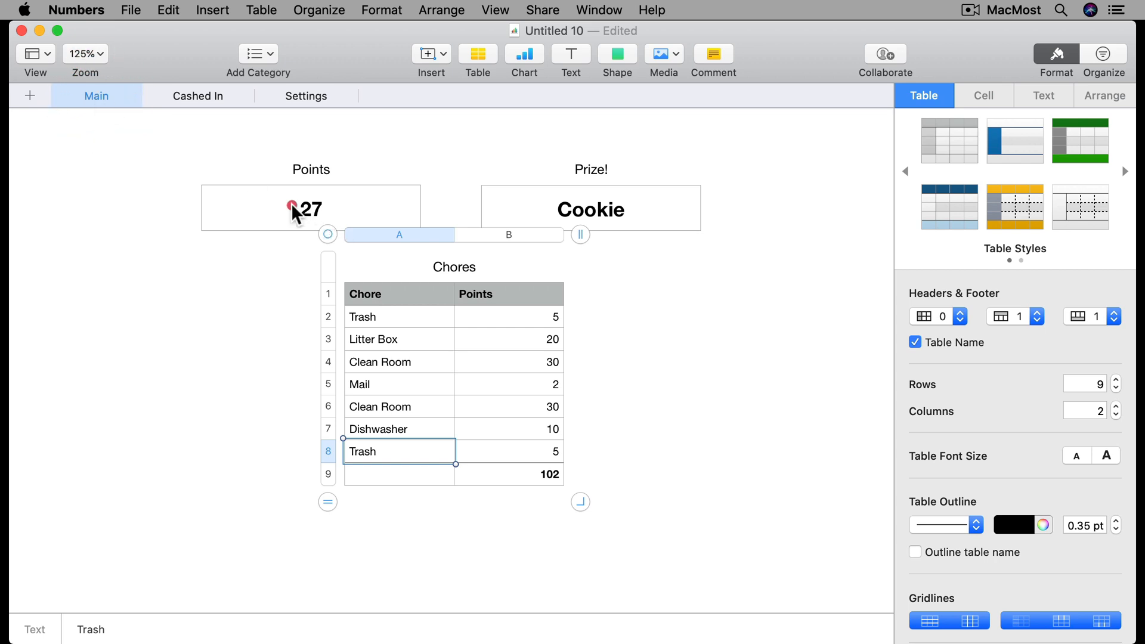
Step: Lock the Points table and the Prize! table on the Main sheet
{"action": "left_click", "coordinate": [292, 206]}
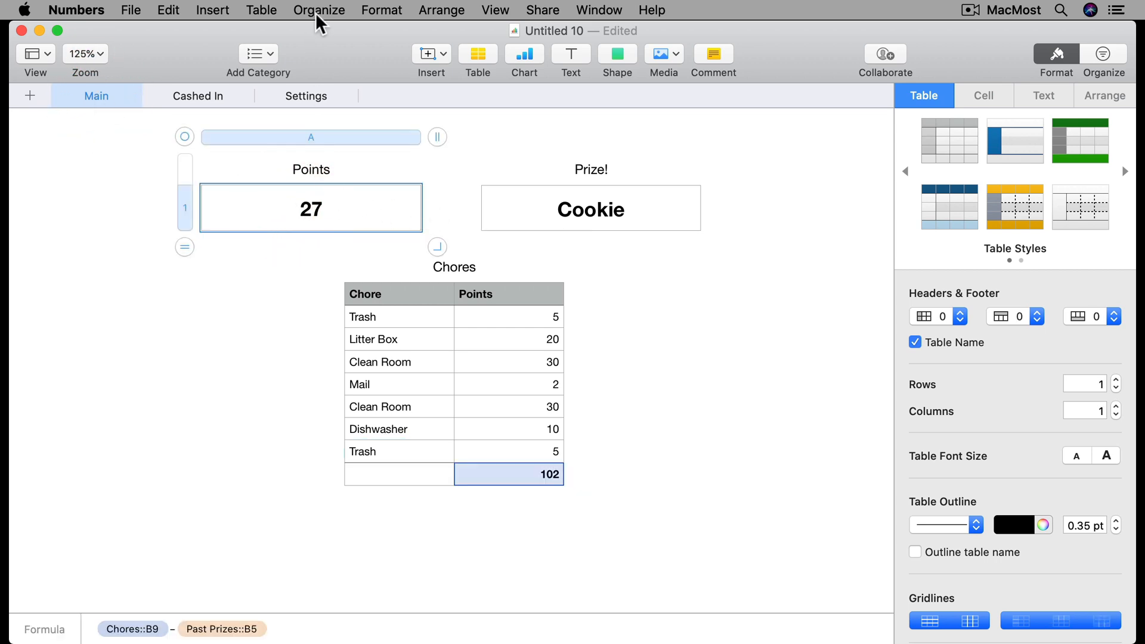
{"action": "left_click", "coordinate": [381, 10]}
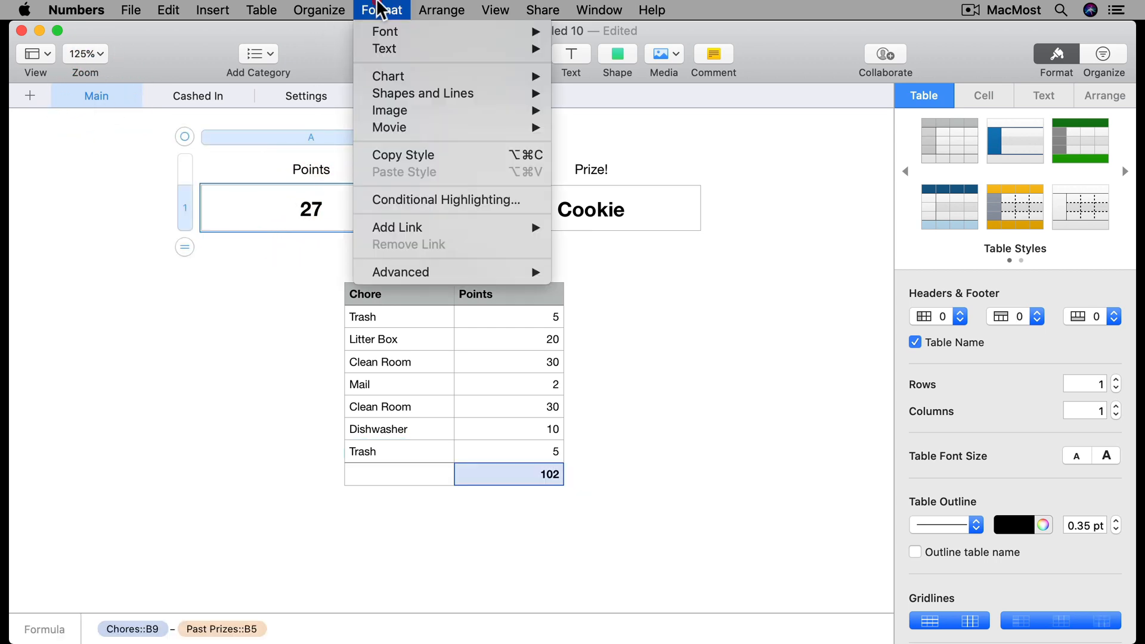
{"action": "mouse_move", "coordinate": [278, 7]}
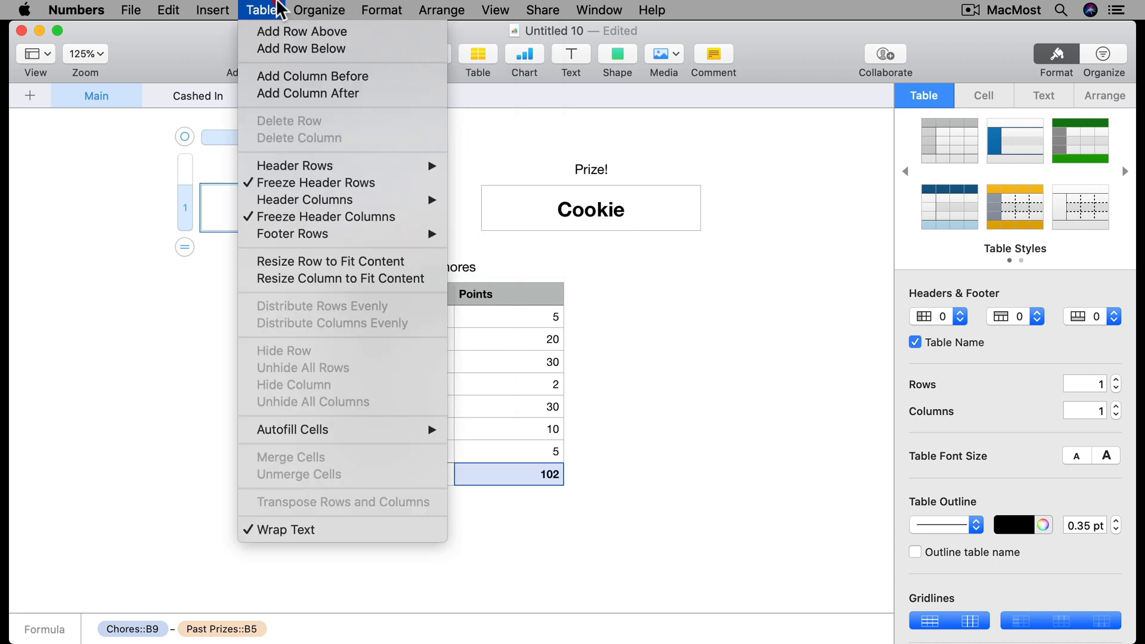
{"action": "mouse_move", "coordinate": [424, 9]}
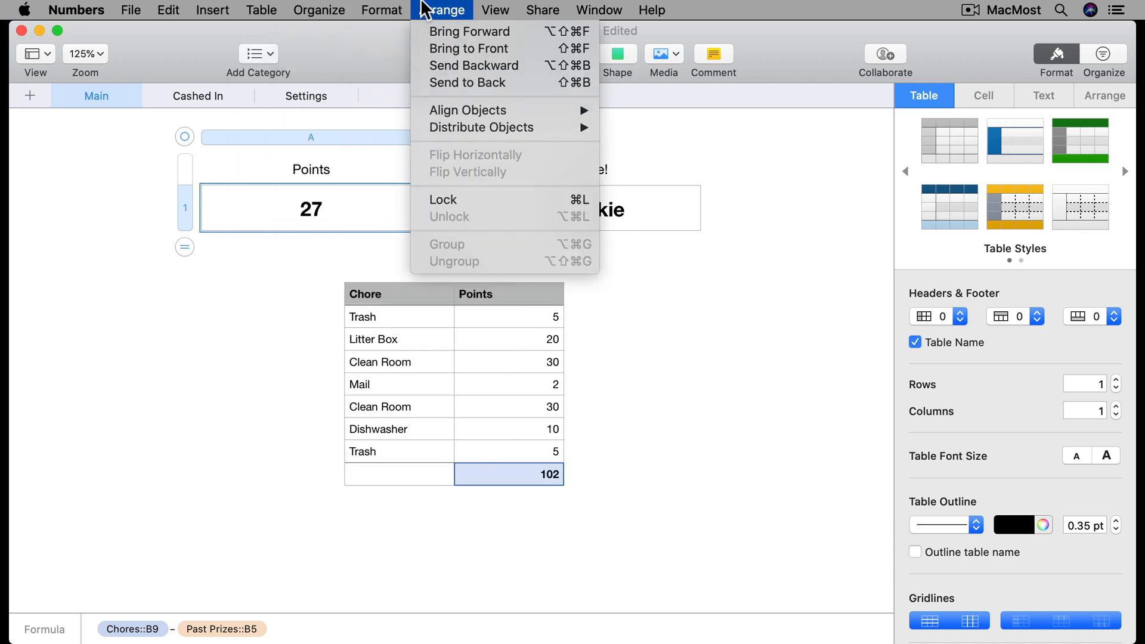
{"action": "left_click", "coordinate": [442, 199]}
{"action": "left_click", "coordinate": [512, 205]}
{"action": "left_click", "coordinate": [442, 9]}
{"action": "left_click", "coordinate": [472, 192]}
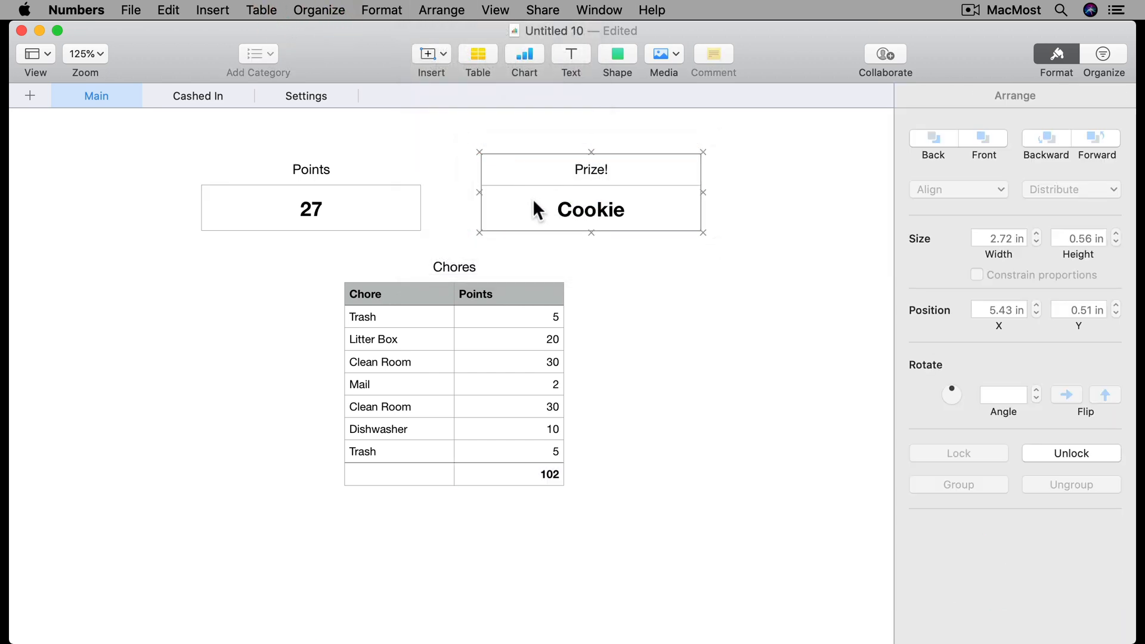
Step: Add a row at the end of the Chores table on the Main sheet with "Clean Room" as its chore
{"action": "left_click", "coordinate": [290, 95]}
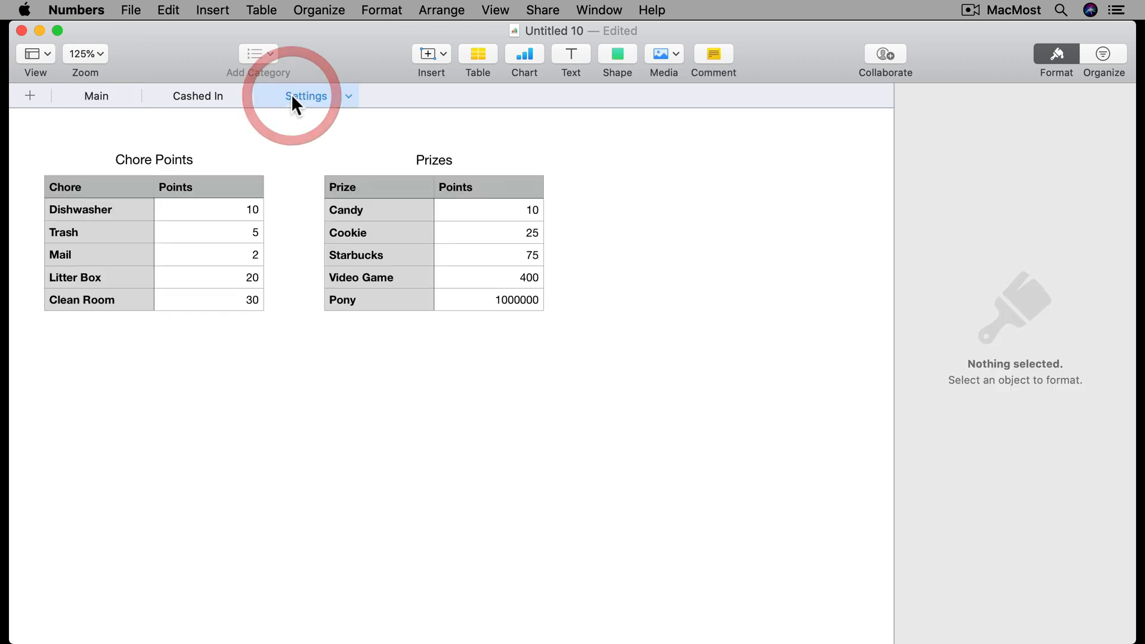
{"action": "left_click", "coordinate": [116, 94]}
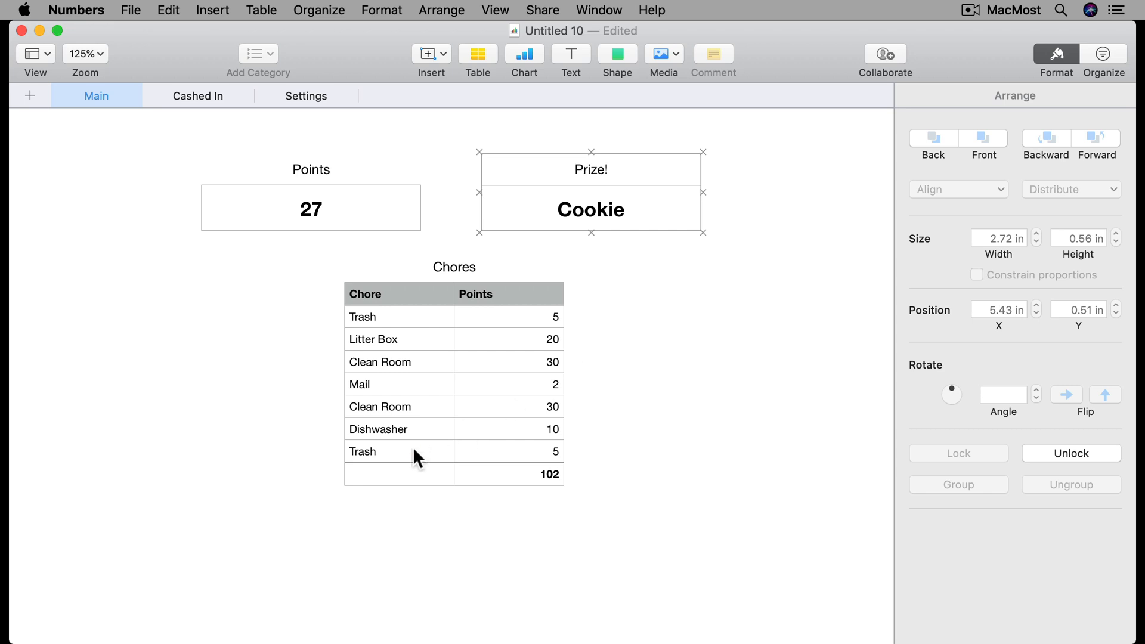
{"action": "left_click", "coordinate": [413, 448]}
{"action": "key", "text": "Return"}
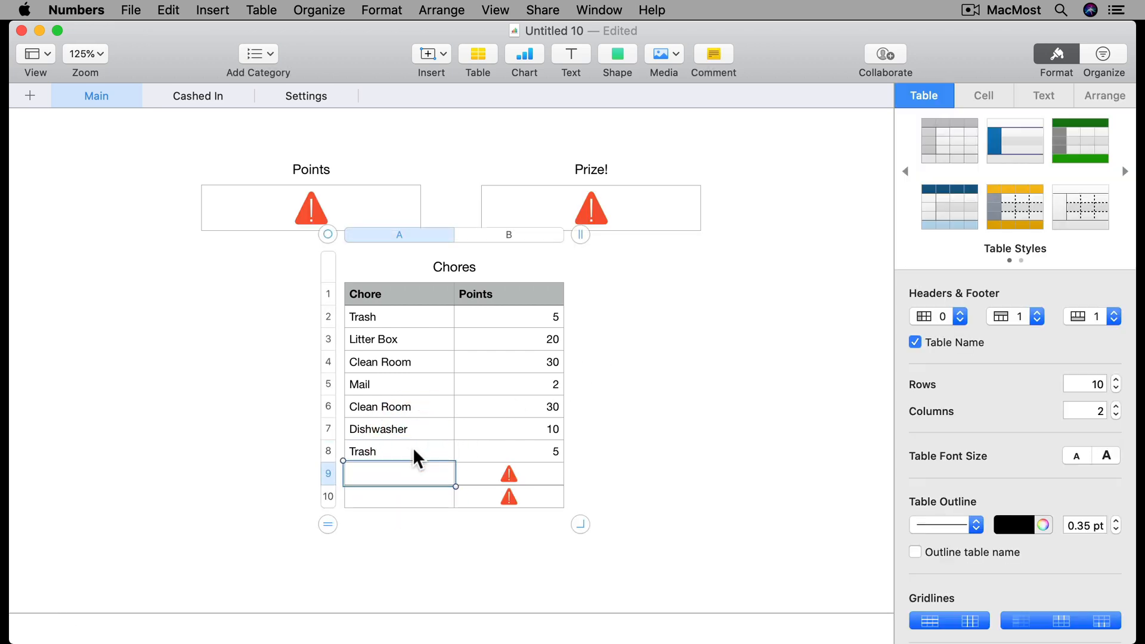
{"action": "type", "text": "Clean Ro"}
{"action": "key", "text": "Return"}
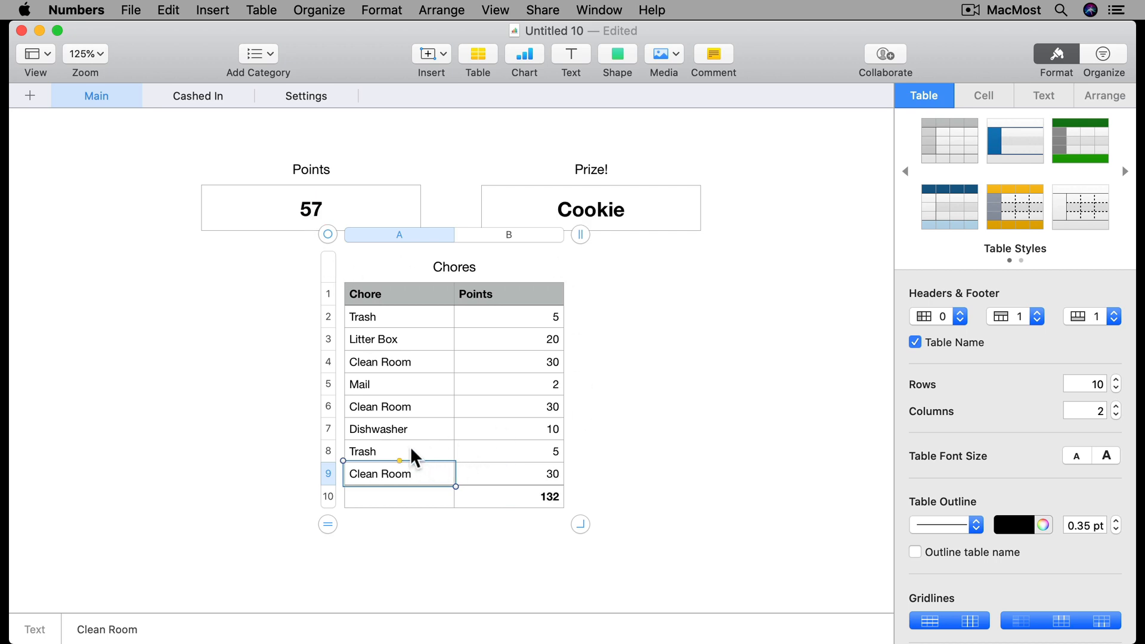
Step: Set the data format of all chore name cells in rows 2 to 9 of the Chores table to Pop-Up Menu
{"action": "left_click", "coordinate": [420, 317]}
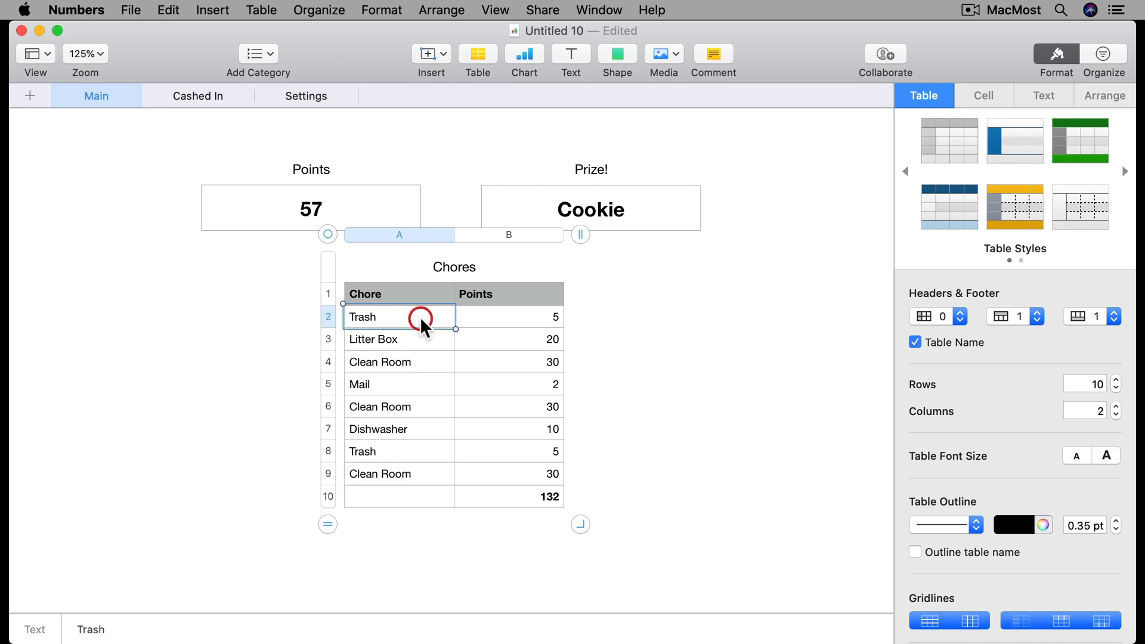
{"action": "left_click", "coordinate": [417, 472], "text": "shift"}
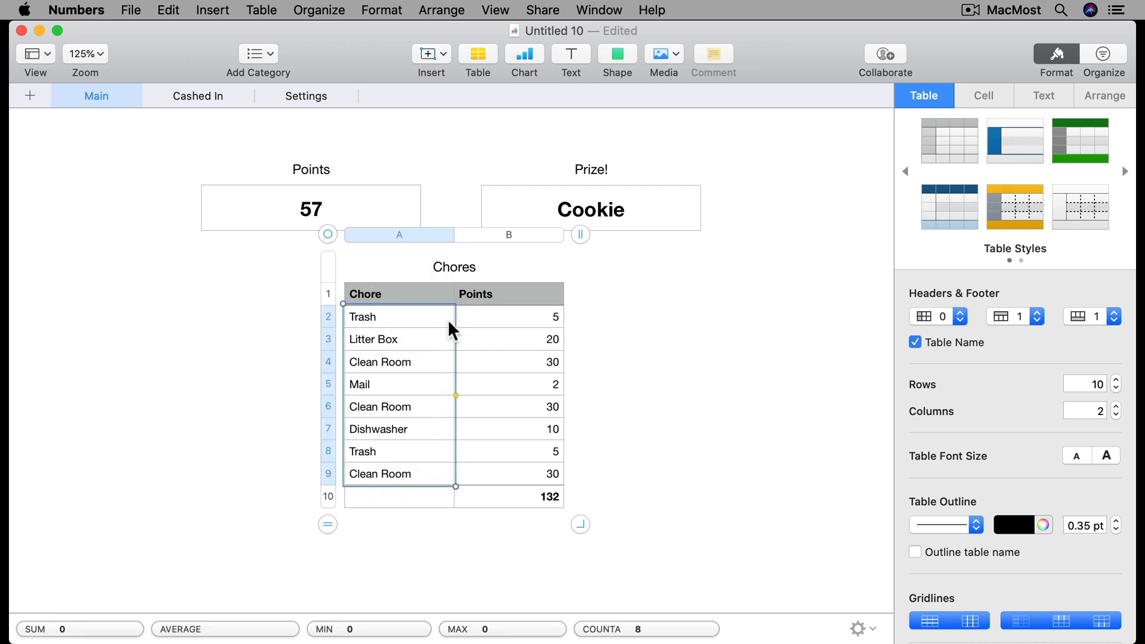
{"action": "left_click", "coordinate": [985, 97]}
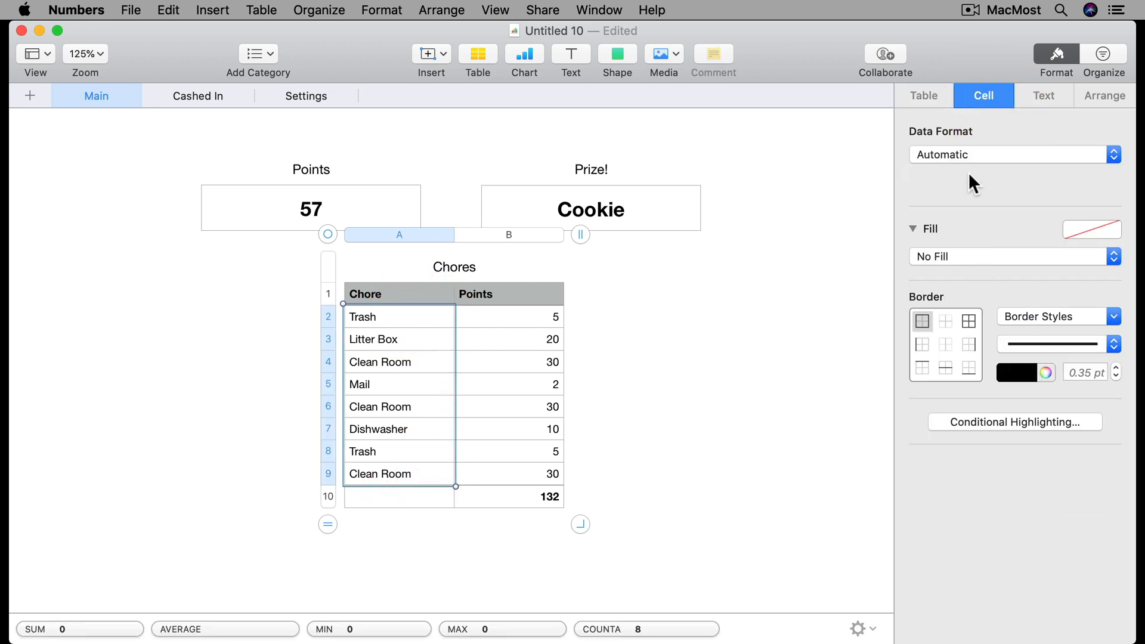
{"action": "left_click", "coordinate": [971, 156]}
{"action": "left_click", "coordinate": [971, 408]}
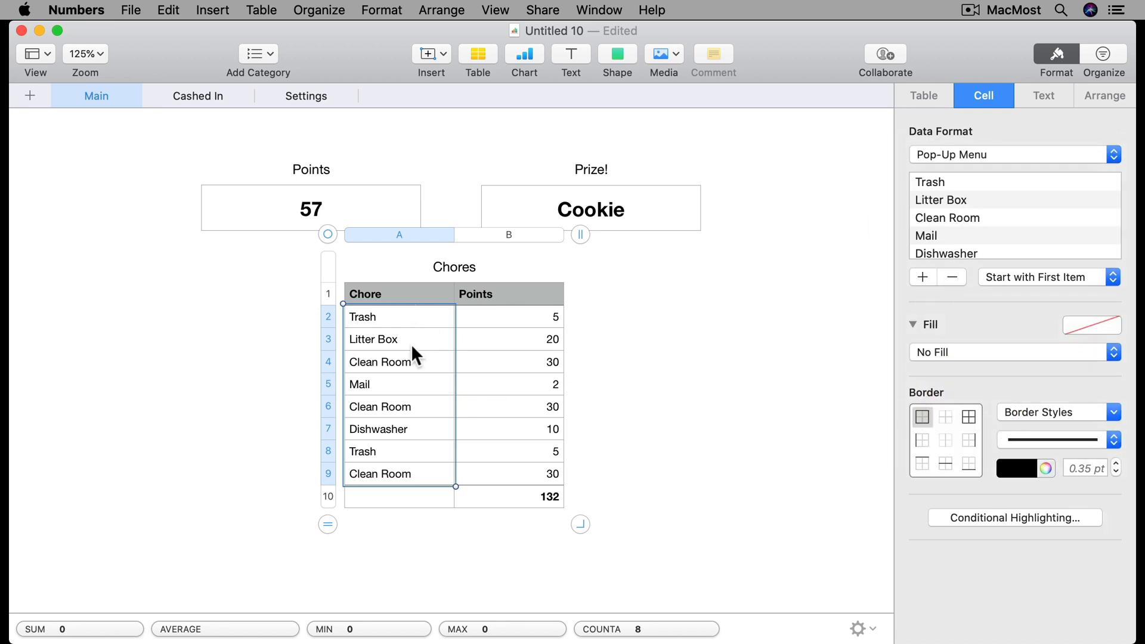
{"action": "scroll", "coordinate": [975, 228], "scroll_direction": "down", "scroll_amount": 2}
{"action": "scroll", "coordinate": [975, 228], "scroll_direction": "up", "scroll_amount": 2}
Step: Add a "Dust" chore worth 2 points in a new last row of the Chore Points table on the Settings sheet
{"action": "left_click", "coordinate": [302, 96]}
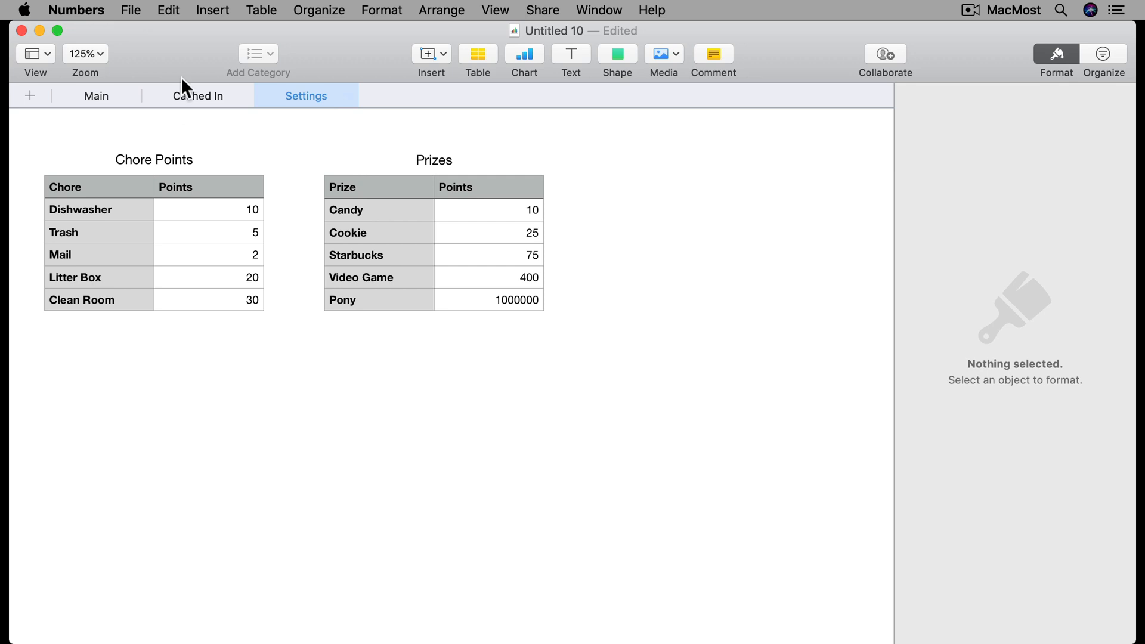
{"action": "left_click", "coordinate": [99, 95]}
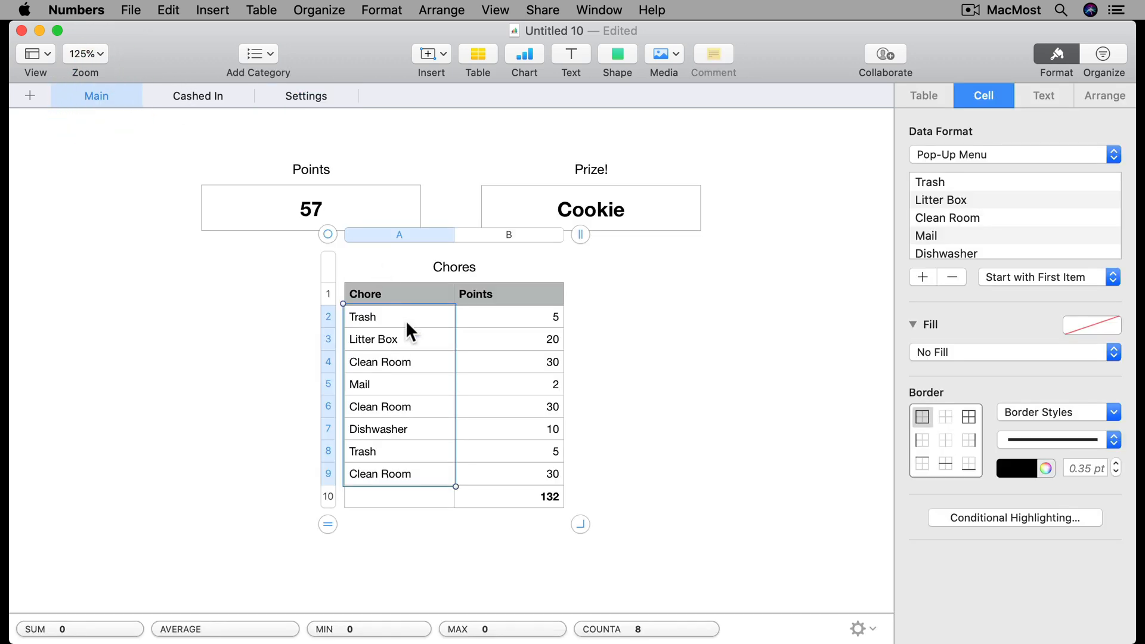
{"action": "left_click", "coordinate": [403, 467]}
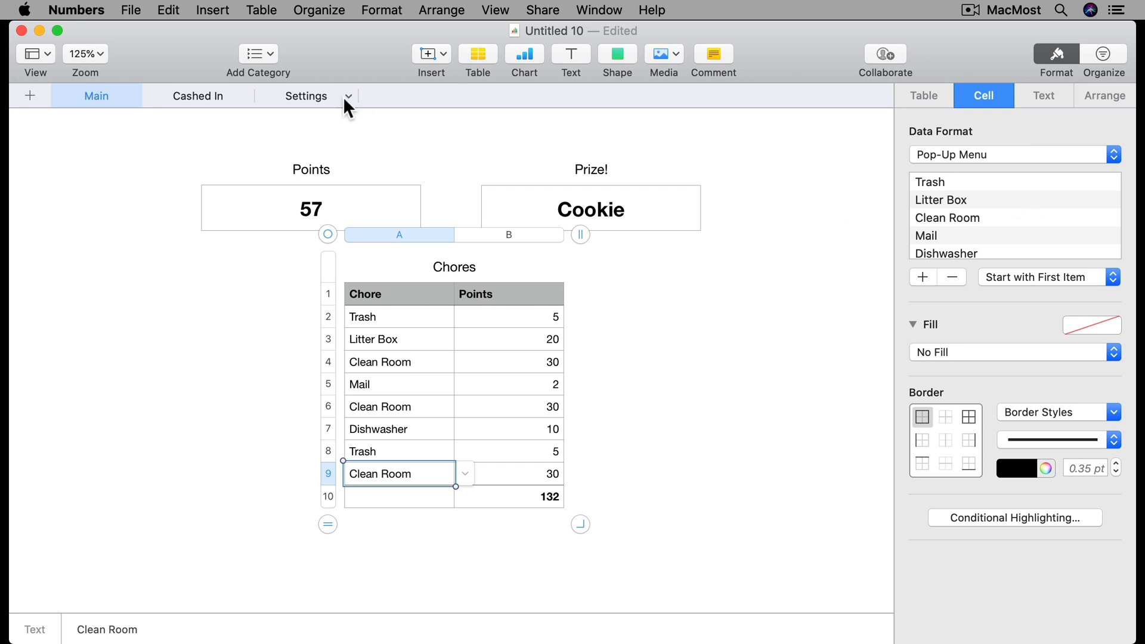
{"action": "left_click", "coordinate": [314, 91]}
{"action": "left_click", "coordinate": [110, 294]}
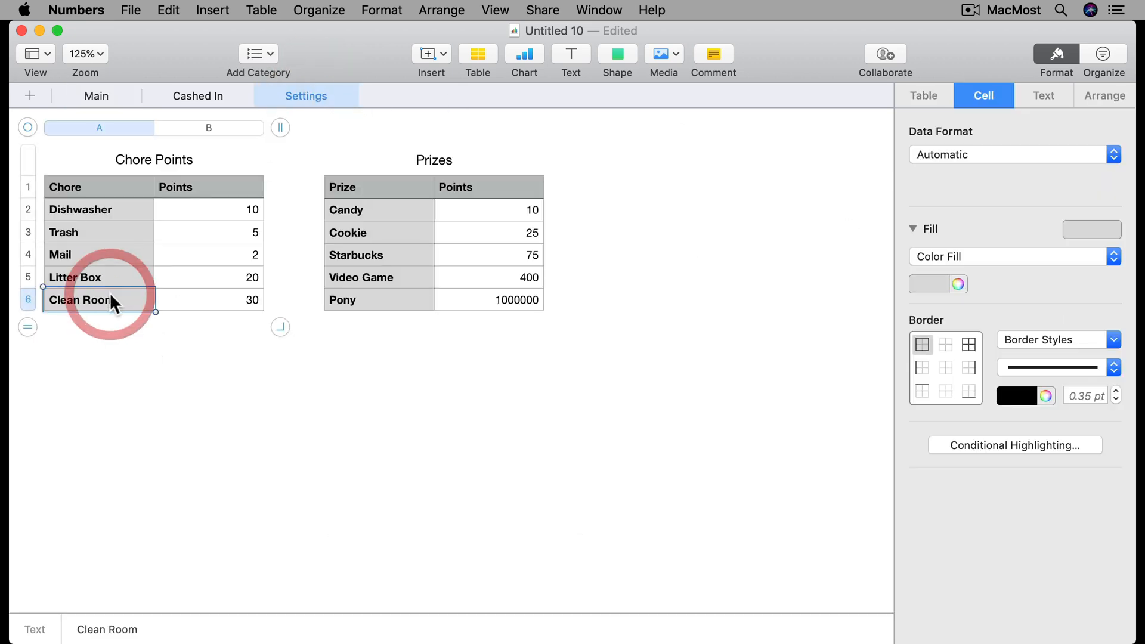
{"action": "key", "text": "Return"}
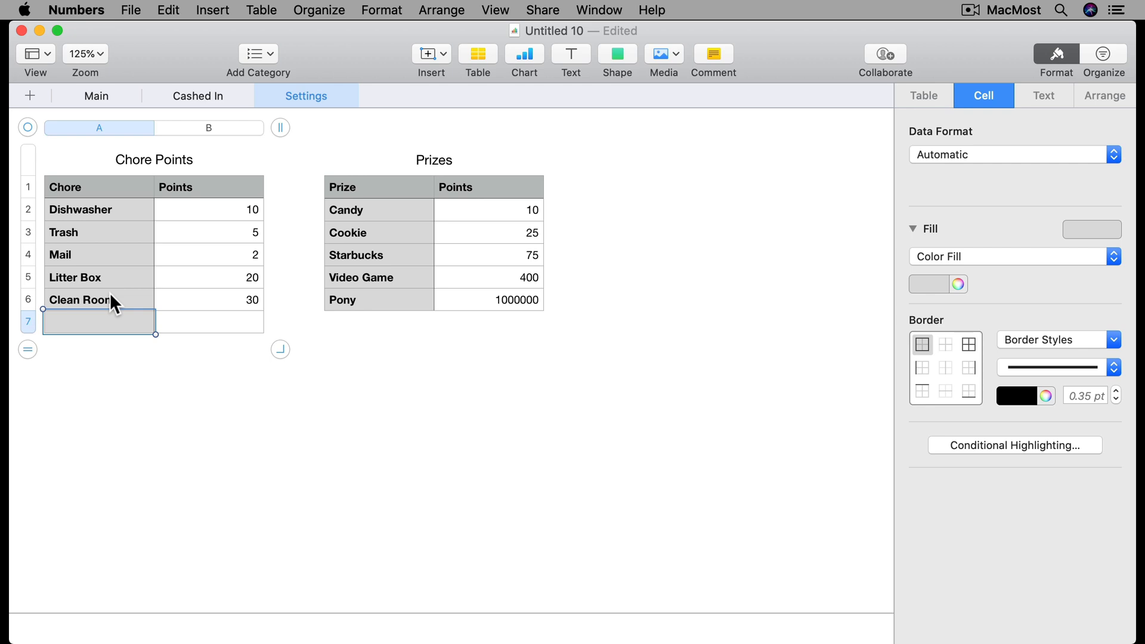
{"action": "type", "text": "Dust"}
{"action": "key", "text": "Tab"}
{"action": "type", "text": "2"}
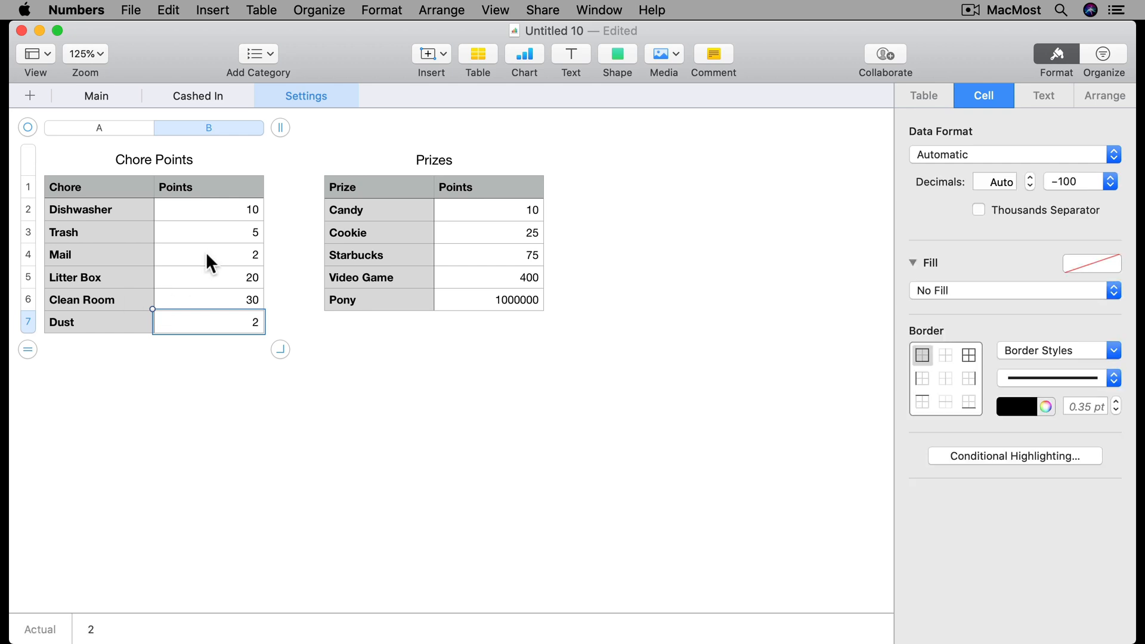
Step: Add "Dust" to the pop-up items of the last chore cell on Main, and merge the menu items across all chore cells
{"action": "left_click", "coordinate": [92, 93]}
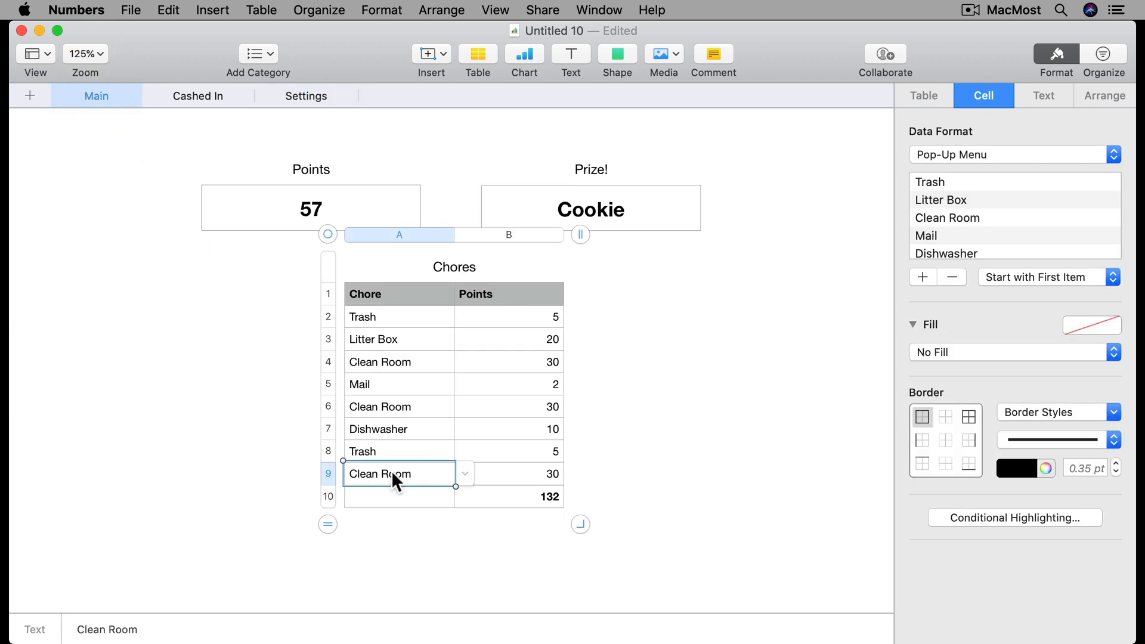
{"action": "left_click", "coordinate": [923, 276]}
{"action": "type", "text": "Dust"}
{"action": "key", "text": "Return"}
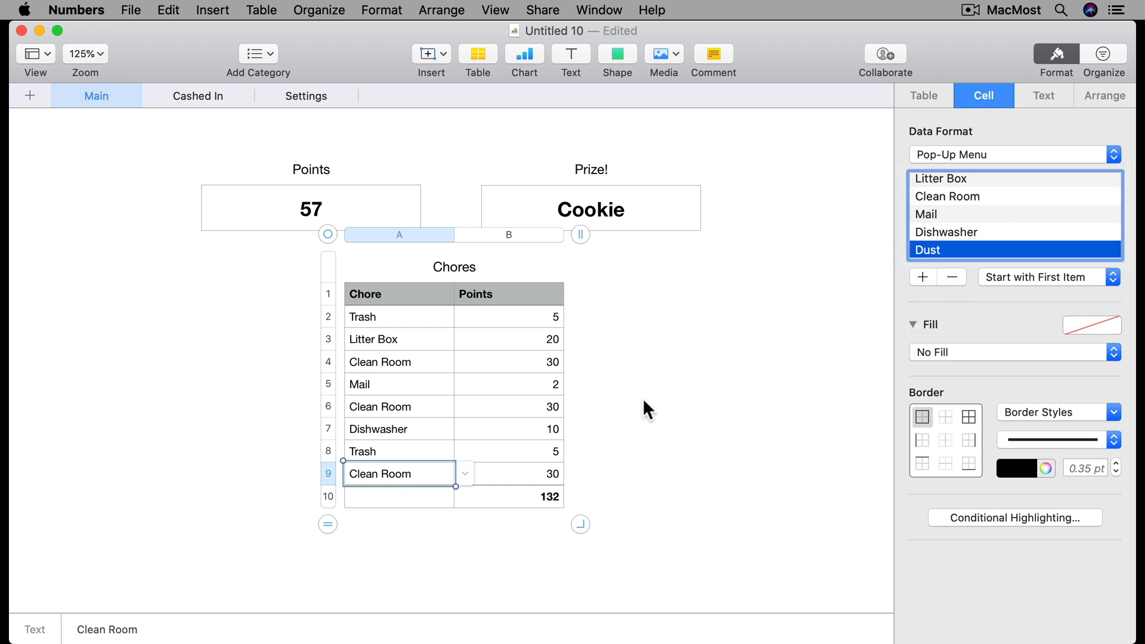
{"action": "left_click_drag", "start_coordinate": [406, 317], "coordinate": [402, 476]}
{"action": "left_click", "coordinate": [1011, 219]}
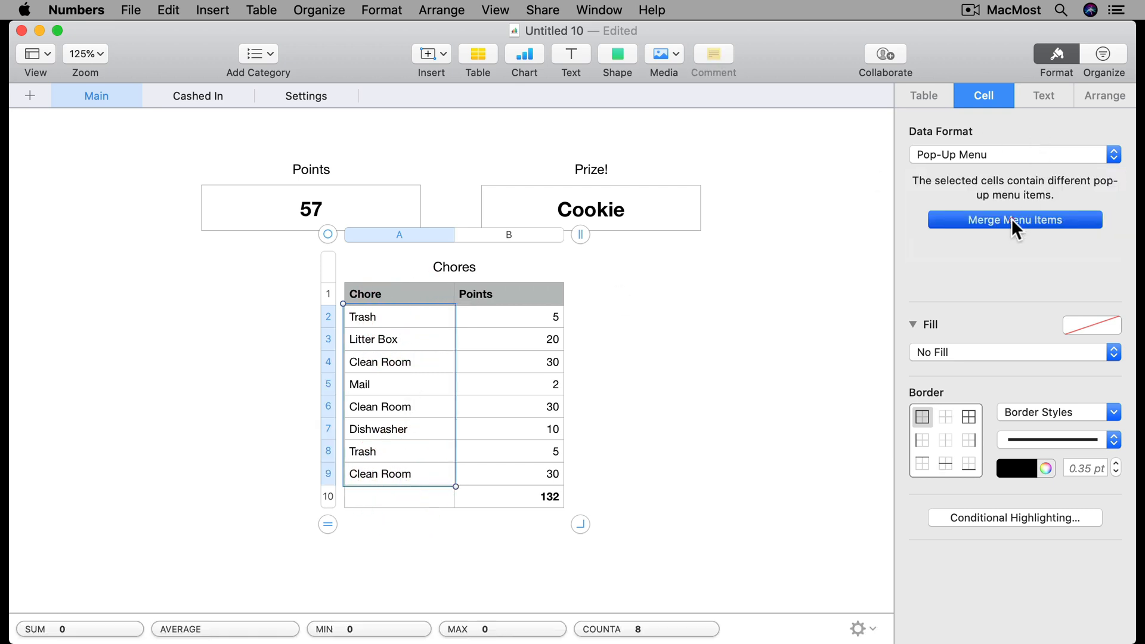
{"action": "scroll", "coordinate": [957, 227], "scroll_direction": "down", "scroll_amount": 2}
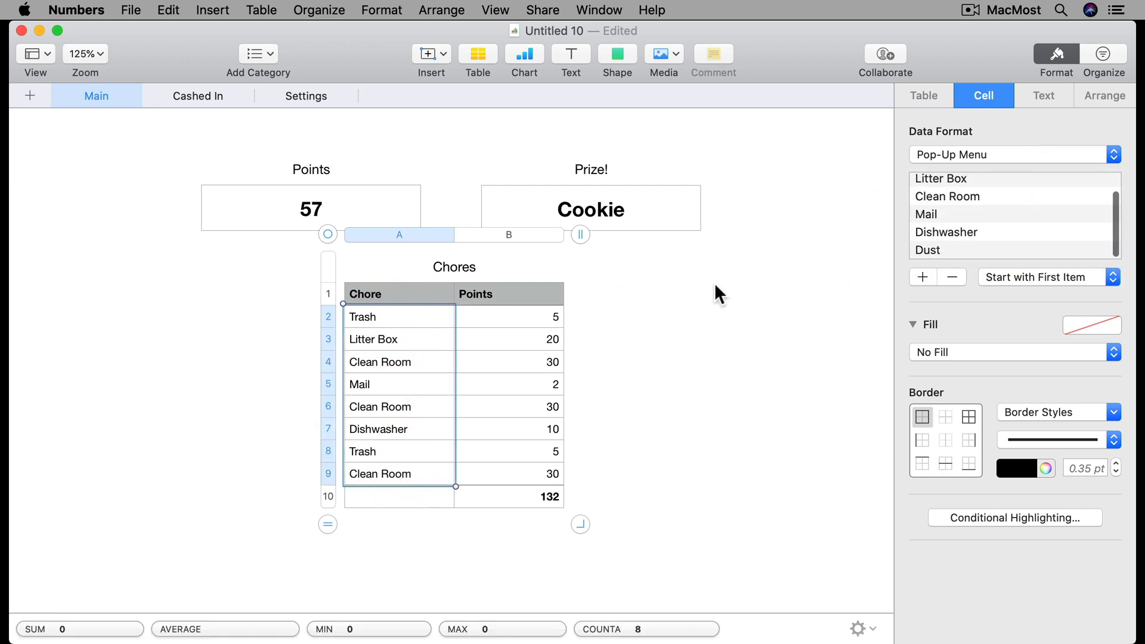
Step: Add another row at the end of the Chores table, choose Dust as its chore, and check the updated total, points and prize
{"action": "left_click", "coordinate": [379, 474]}
{"action": "key", "text": "Return"}
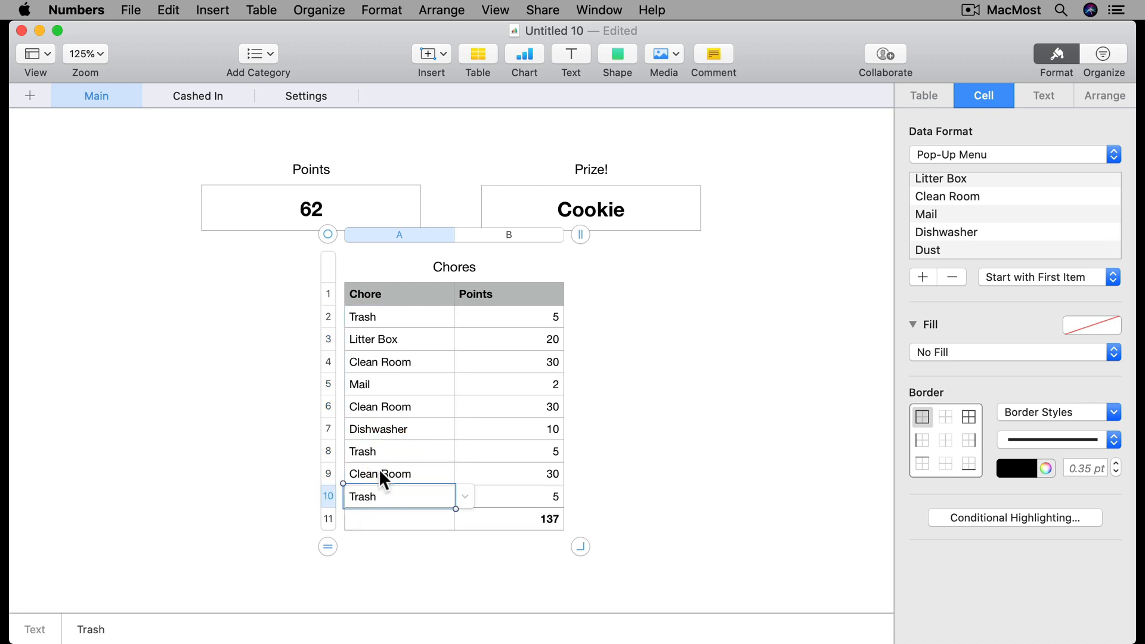
{"action": "left_click", "coordinate": [460, 498]}
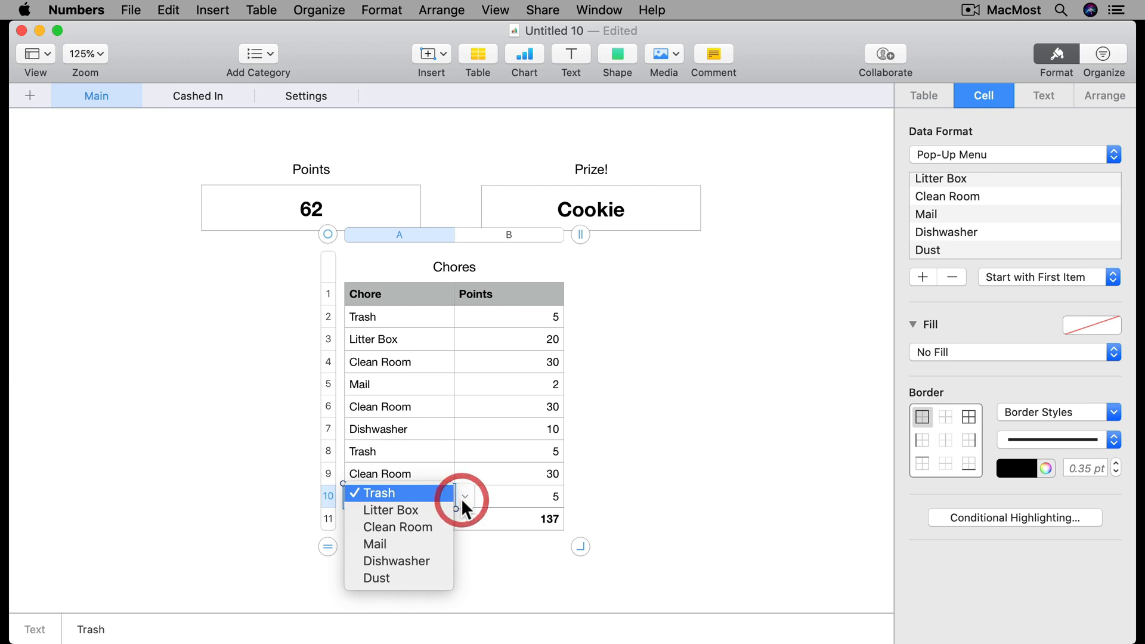
{"action": "left_click", "coordinate": [387, 578]}
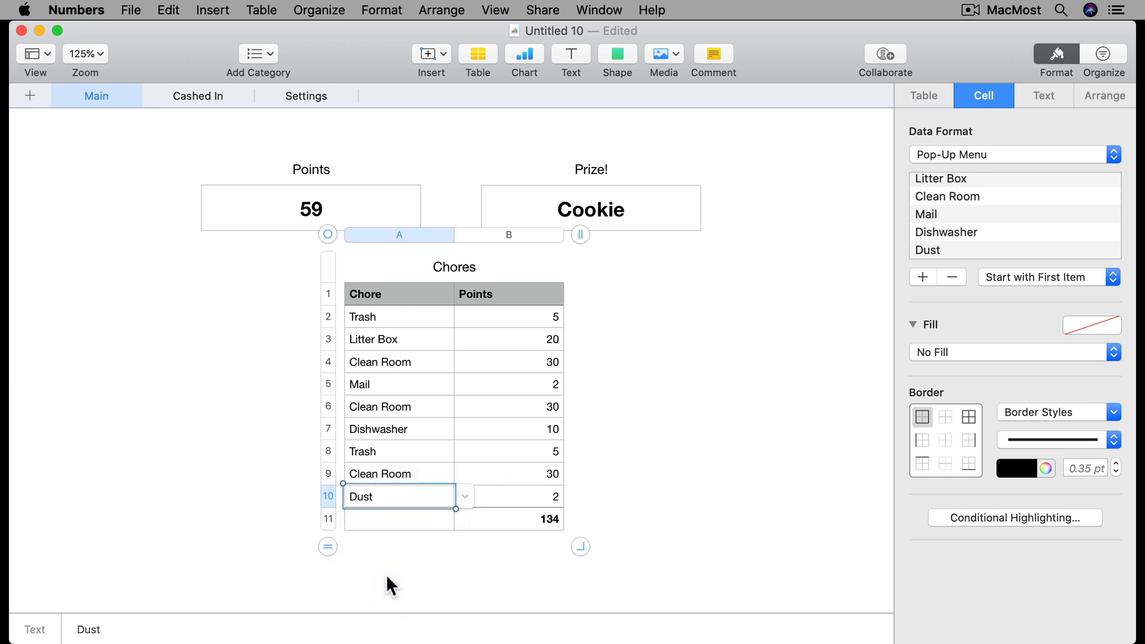
{"action": "left_click", "coordinate": [546, 520]}
{"action": "left_click", "coordinate": [299, 215]}
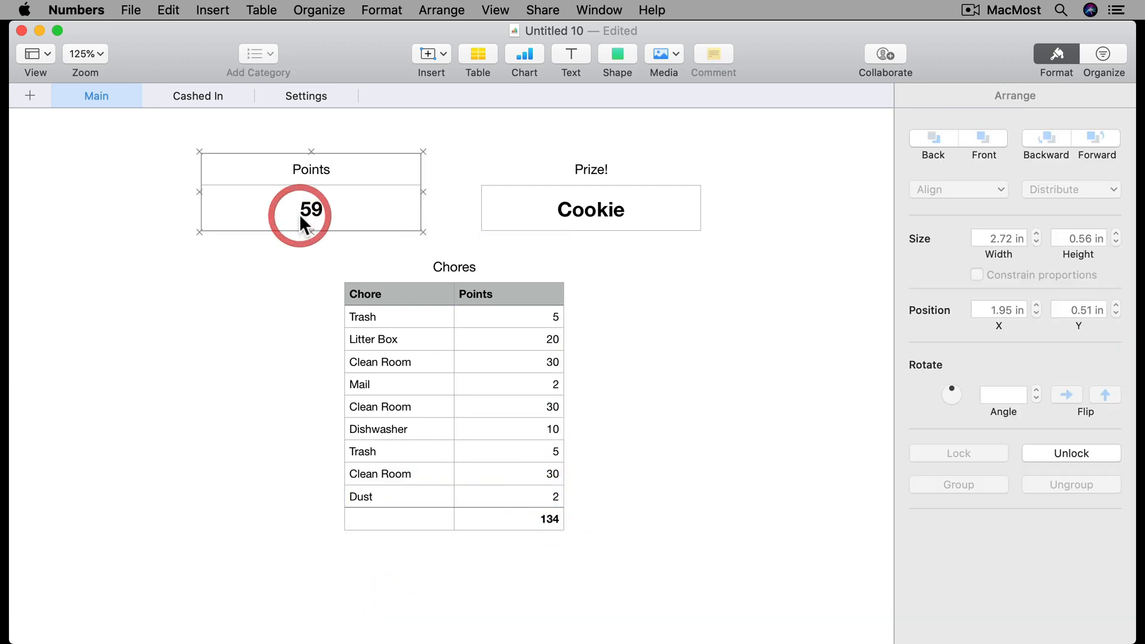
{"action": "left_click", "coordinate": [559, 215]}
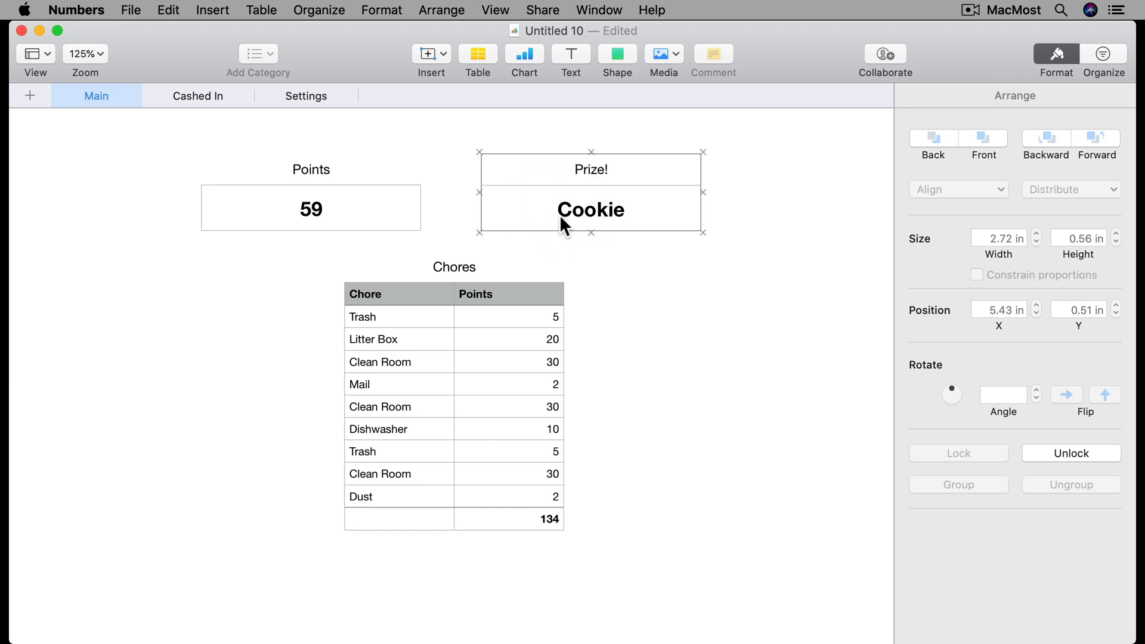